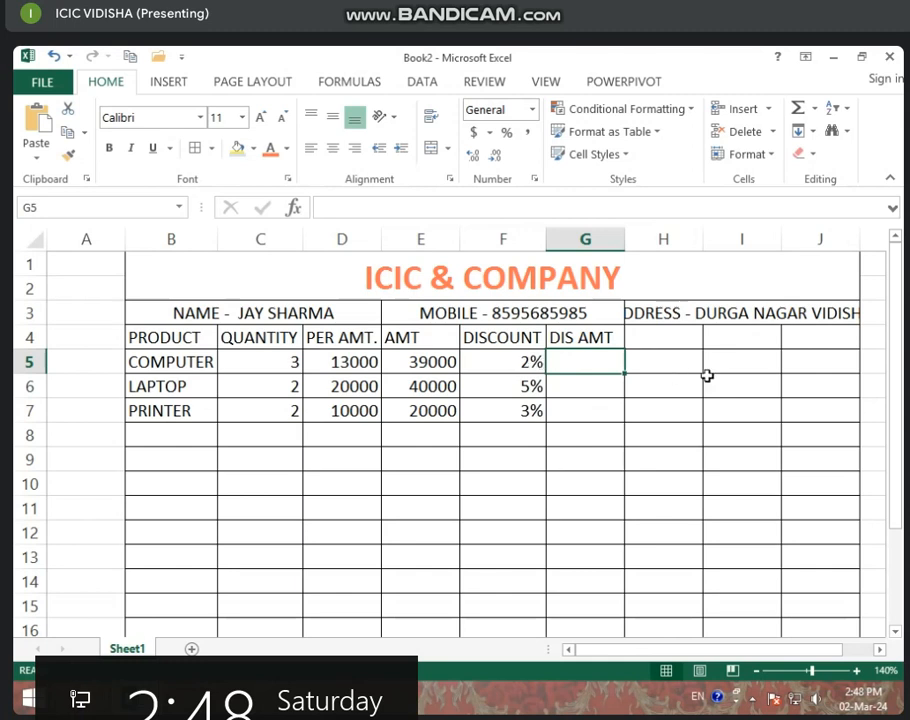
Calculate the COMPUTER row's discount amount in G5 with the formula =E5*F5.
text(=)
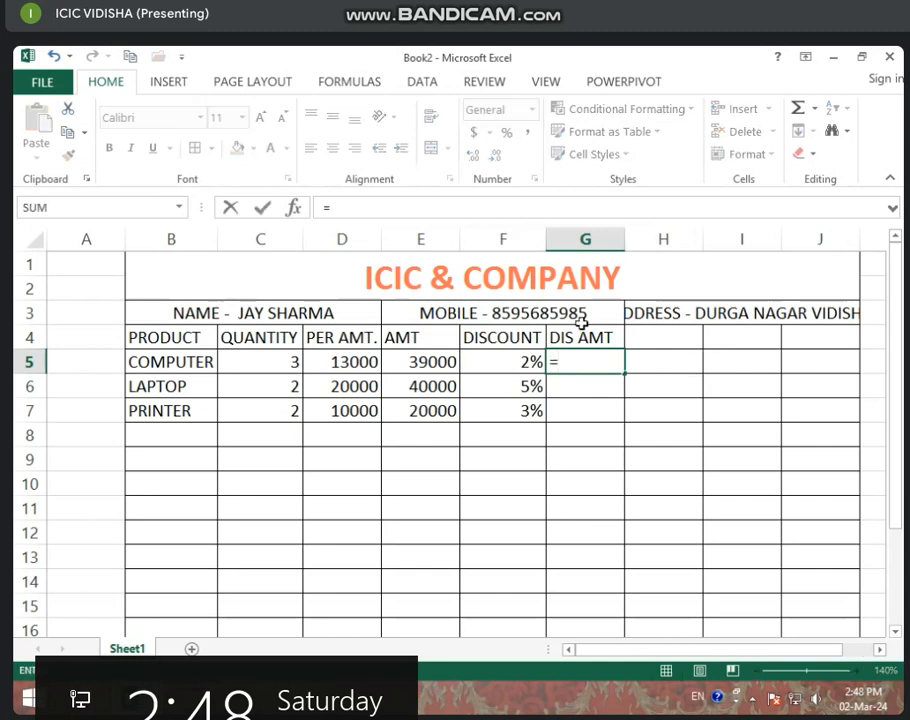
click(420, 365)
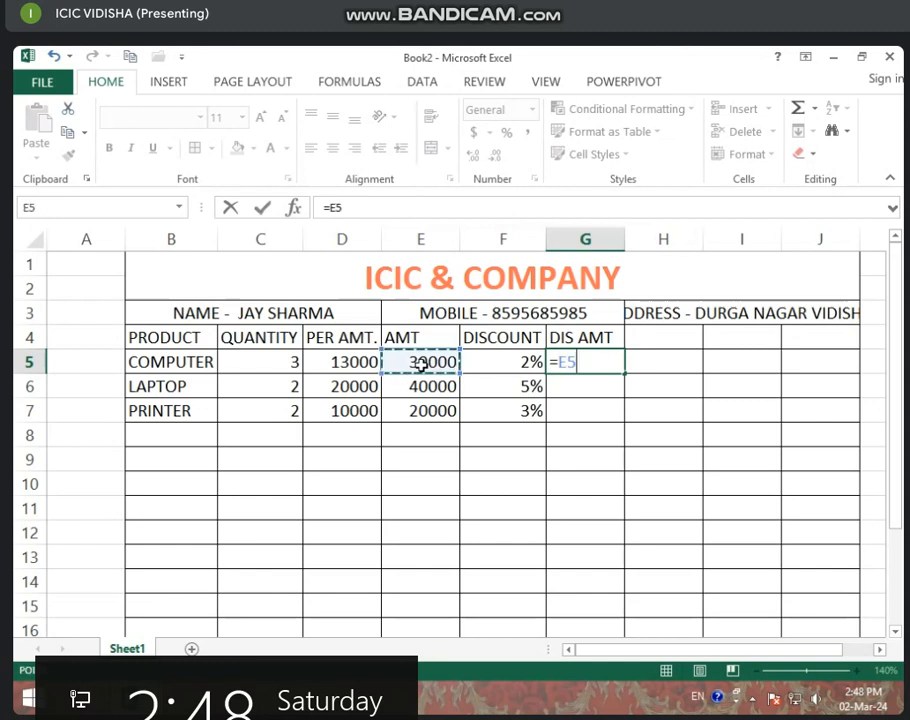
text(*)
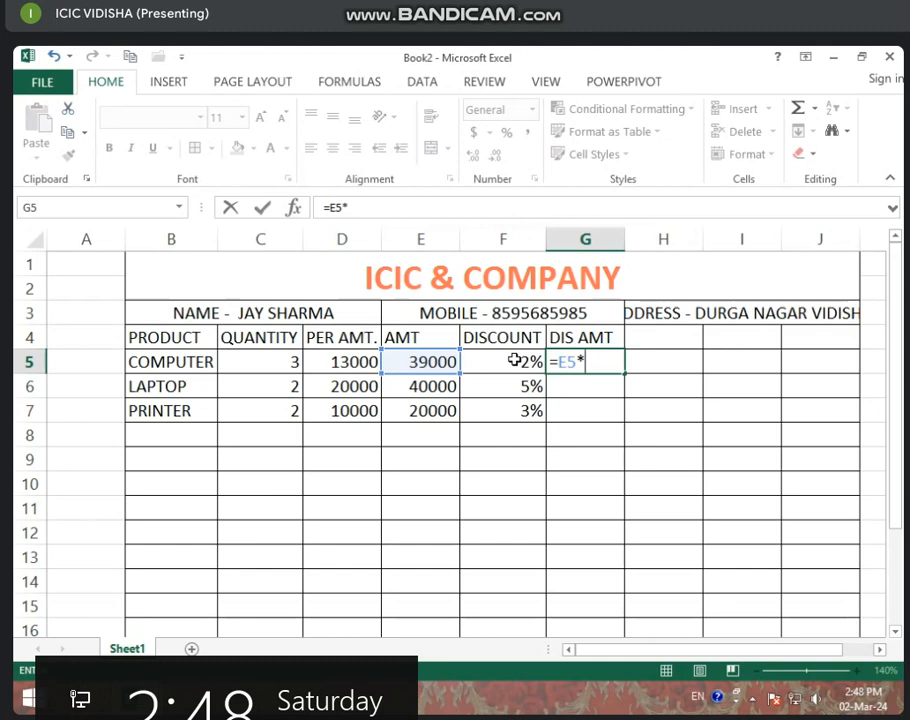
click(513, 361)
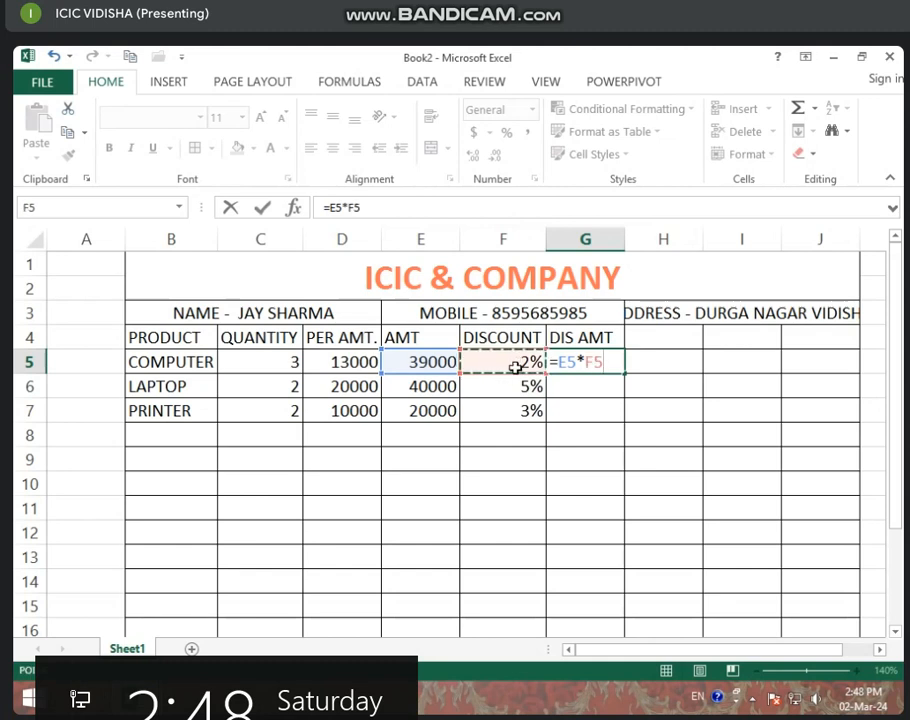
key(Return)
click(597, 360)
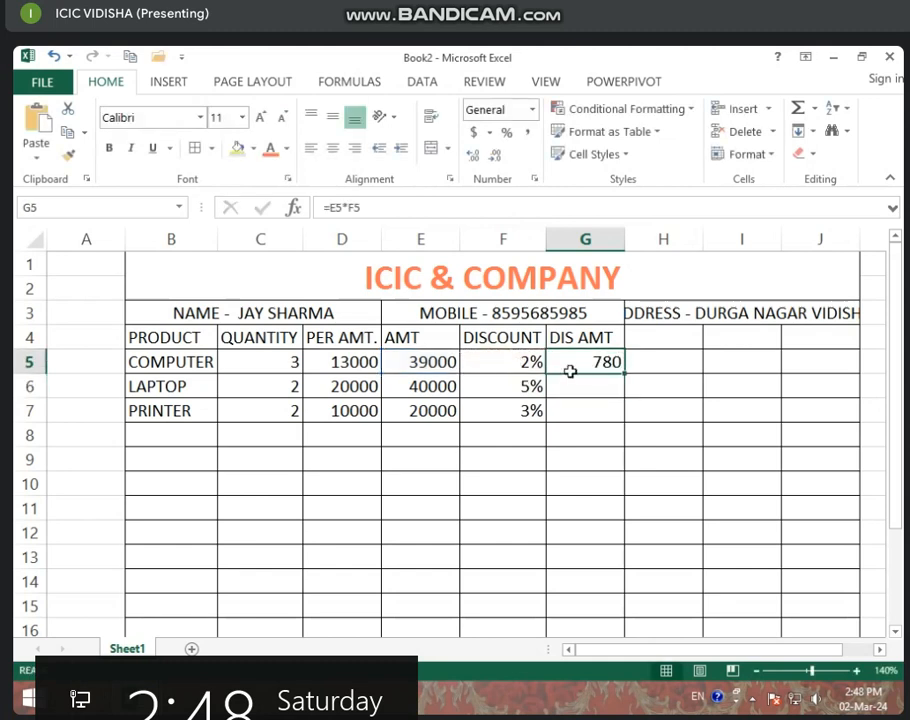
Fill the discount amount formula from G5 down through the LAPTOP and PRINTER rows to G7.
click(508, 377)
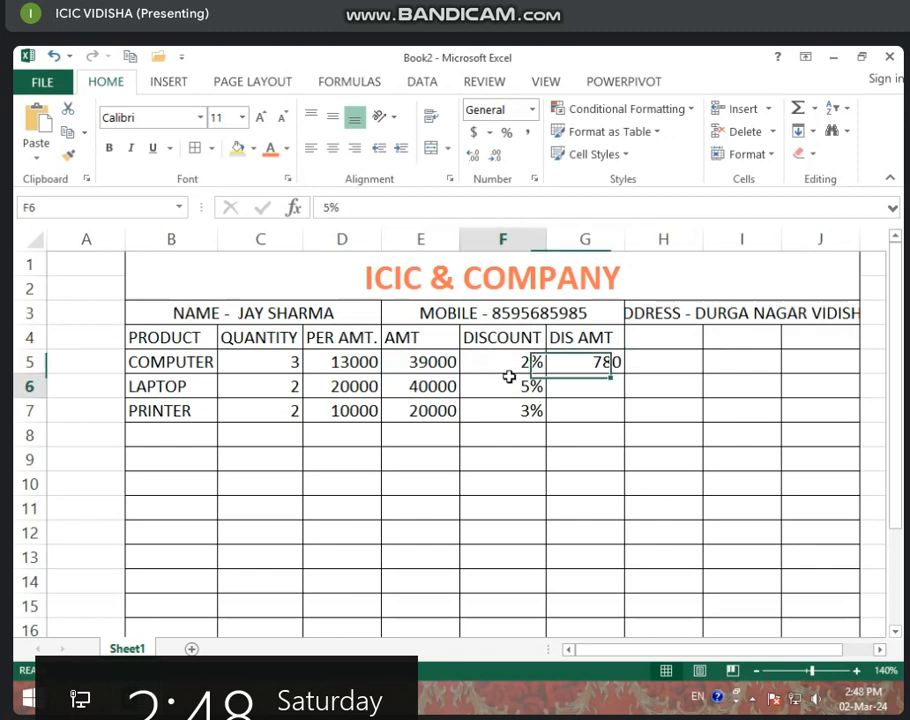
click(508, 368)
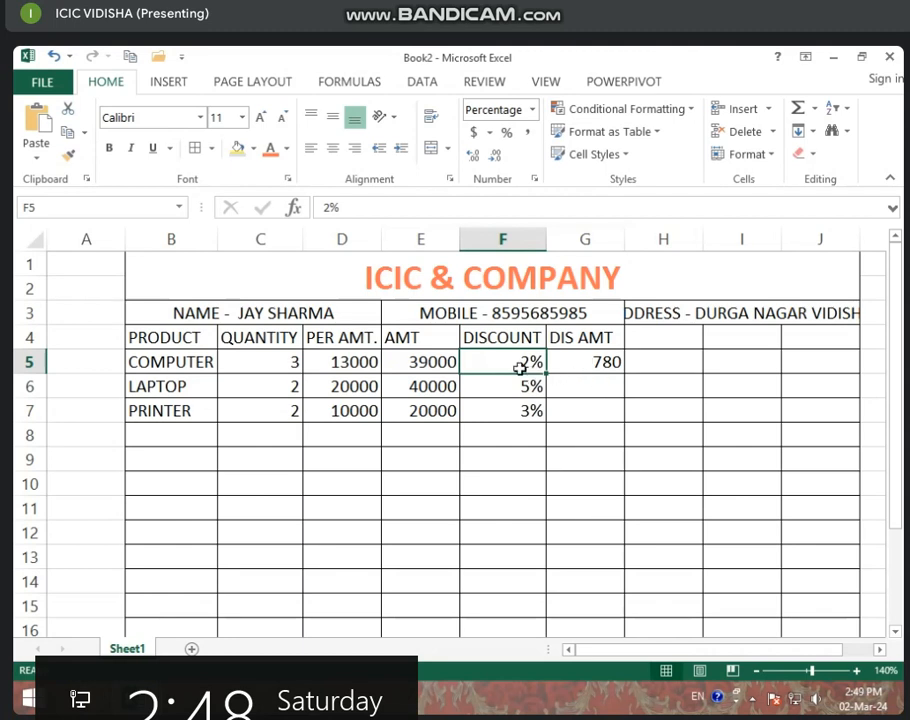
click(600, 366)
click(504, 366)
click(605, 364)
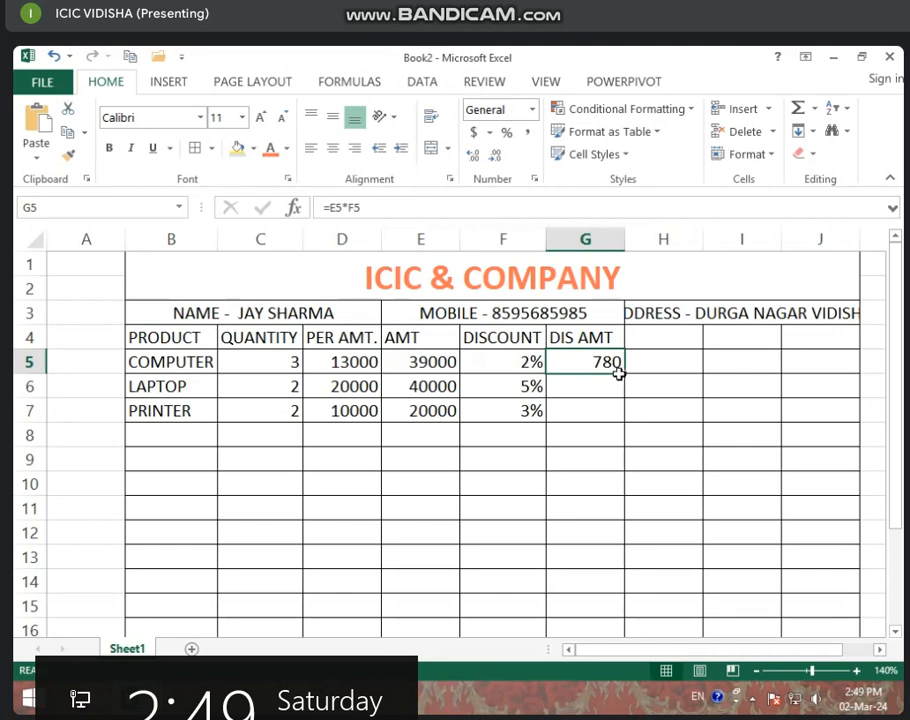
drag(625, 375, 622, 419)
Change the discounts to 3% for COMPUTER in F5 and 4% for LAPTOP in F6.
click(532, 390)
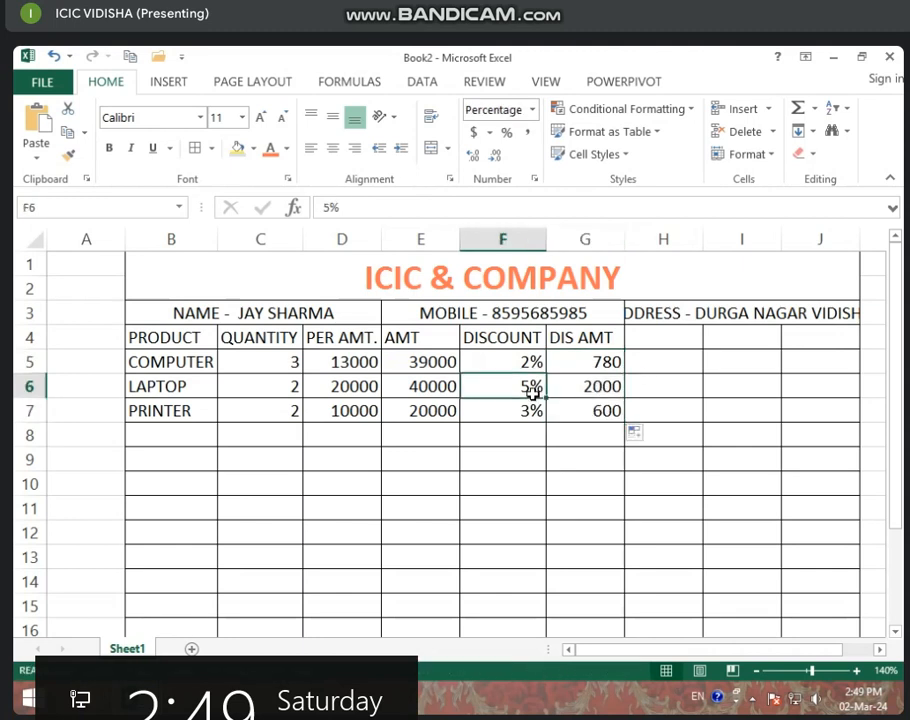
click(510, 365)
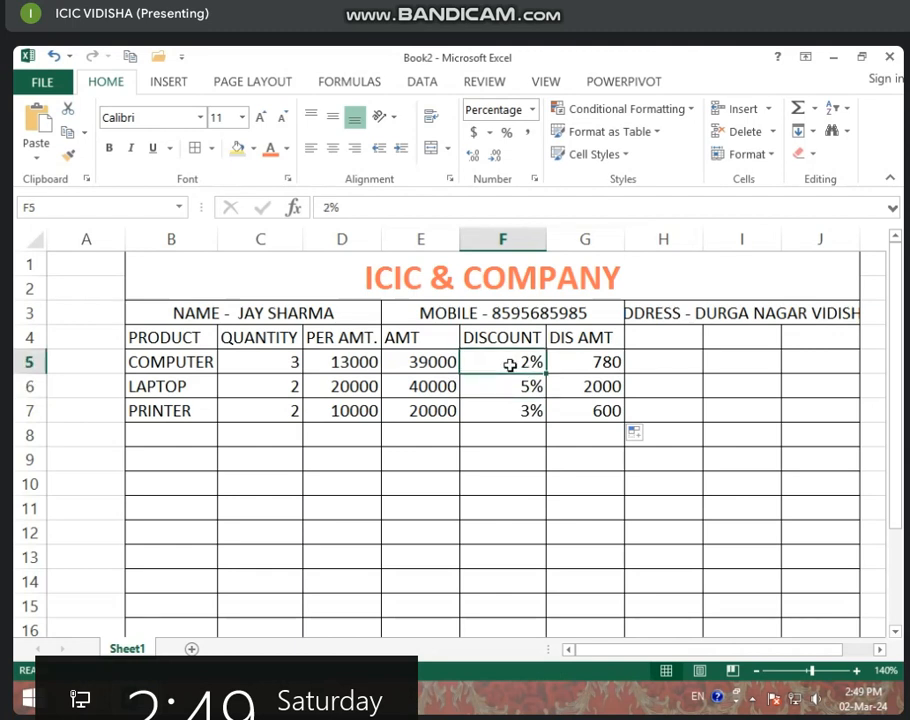
text(3)
key(Return)
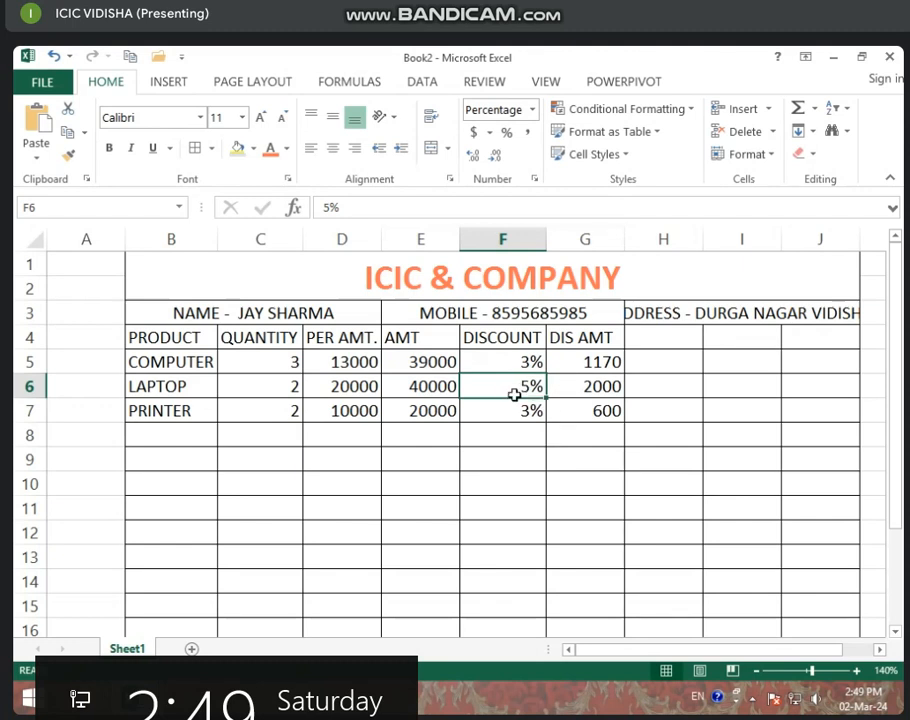
text(4)
key(Return)
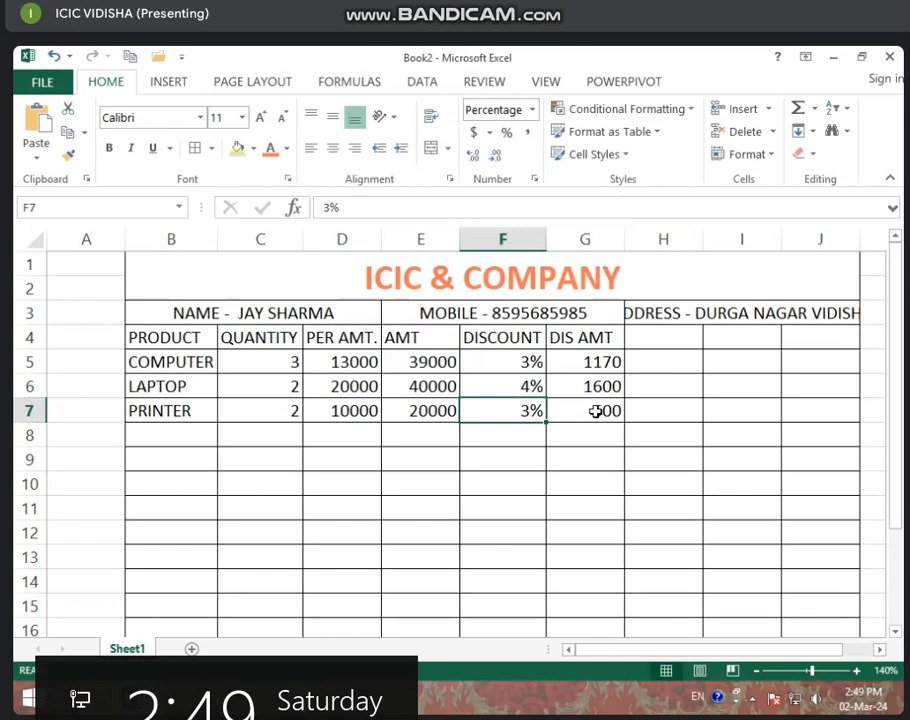
key(Left)
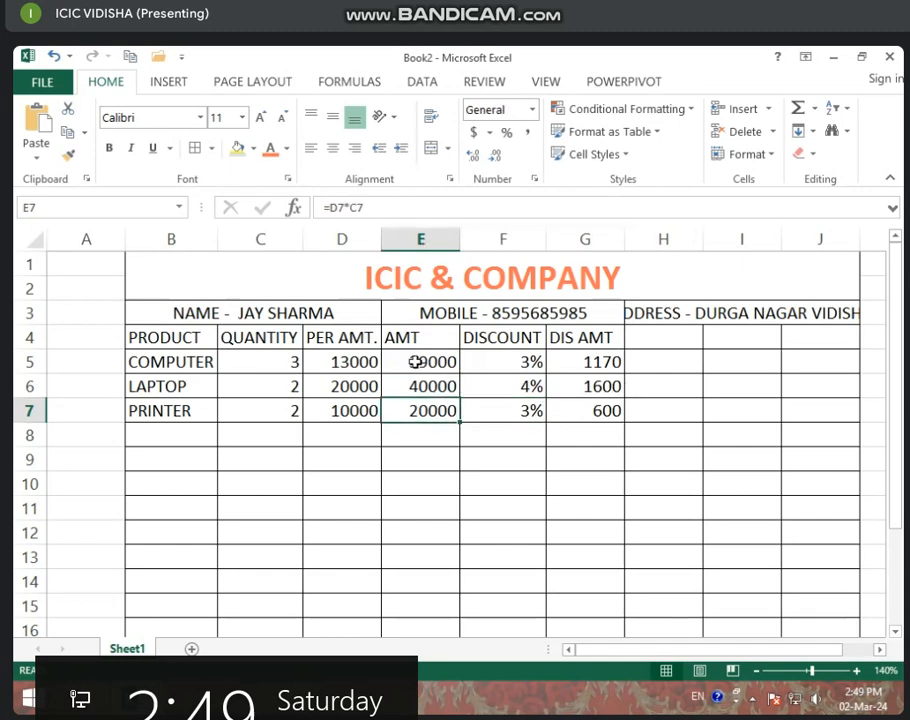
drag(414, 362, 416, 408)
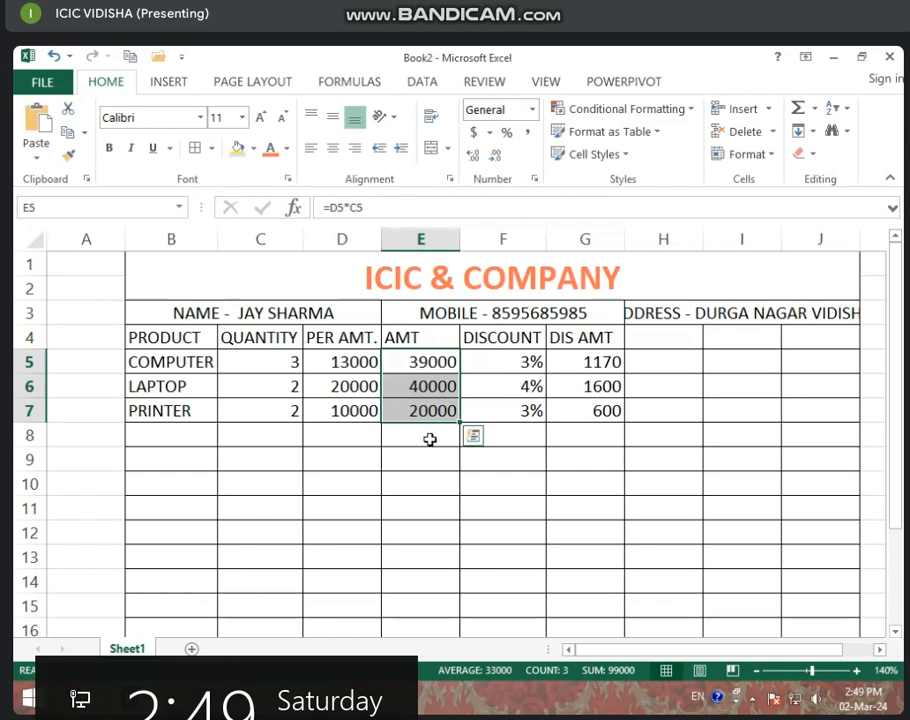
drag(476, 360, 505, 408)
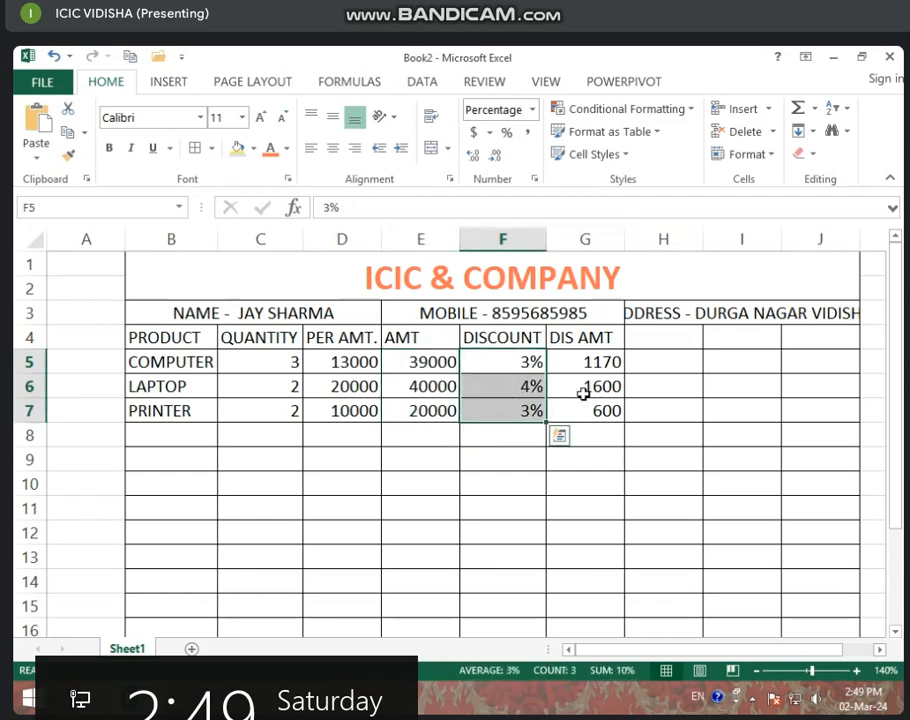
drag(602, 361, 591, 412)
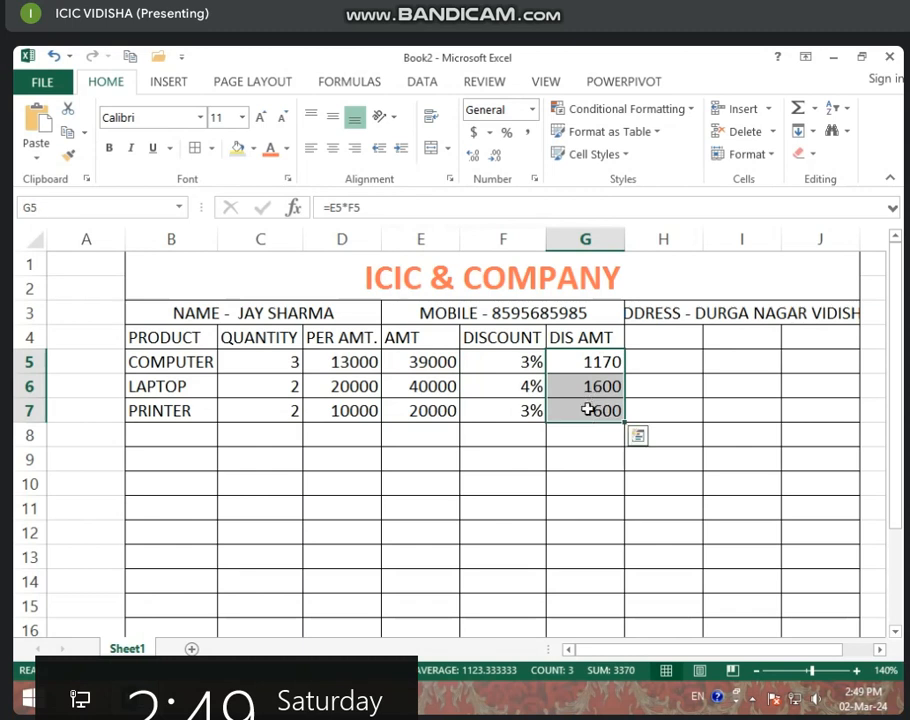
Enter the column heading NET AMT in H4, beside DIS AMT.
click(662, 336)
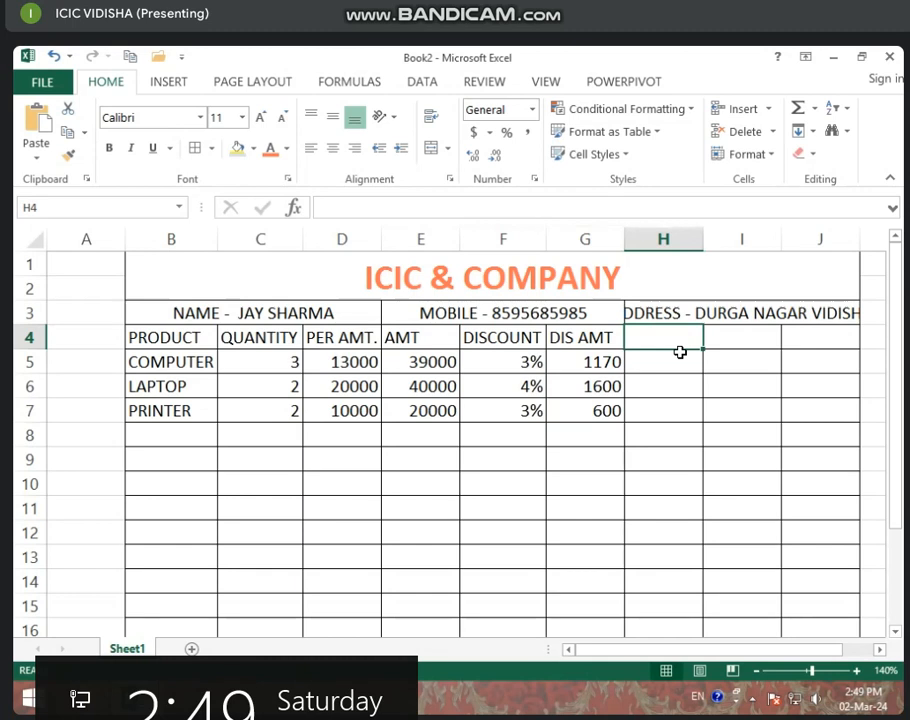
text(AMT)
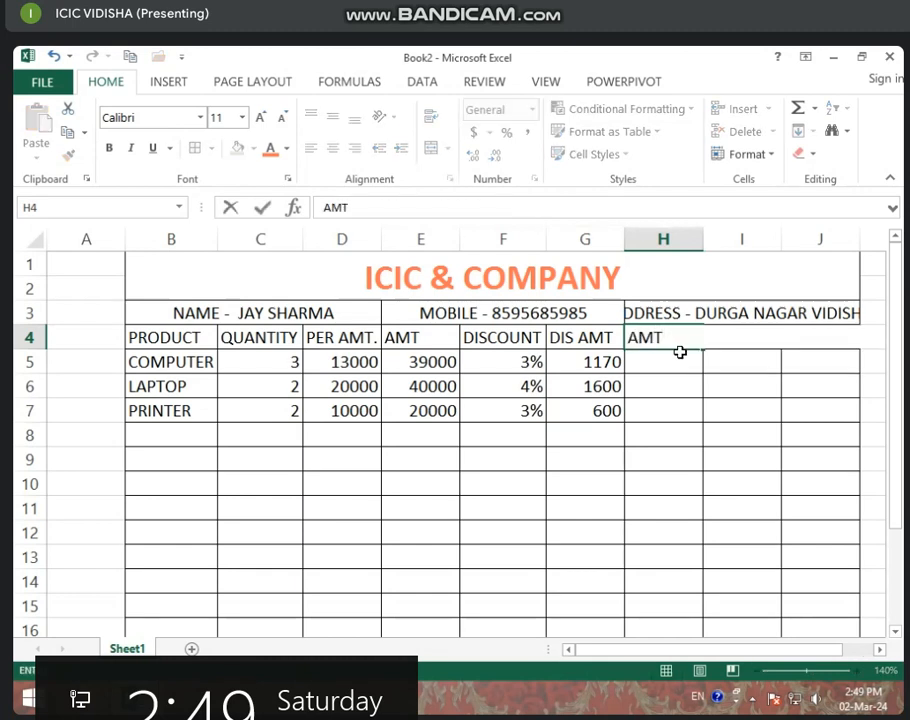
text( A)
key(BackSpace)
key(BackSpace)
key(BackSpace)
text(AFTER DIC)
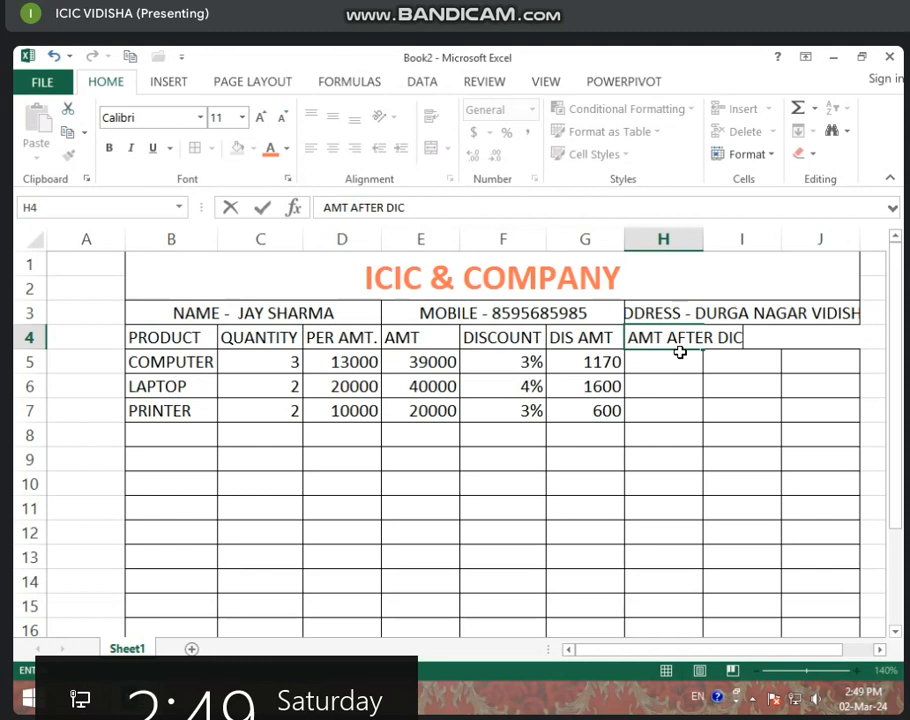
key(BackSpace)
key(BackSpace)
key(BackSpace)
key(BackSpace)
key(BackSpace)
key(BackSpace)
key(BackSpace)
key(BackSpace)
key(BackSpace)
key(BackSpace)
key(BackSpace)
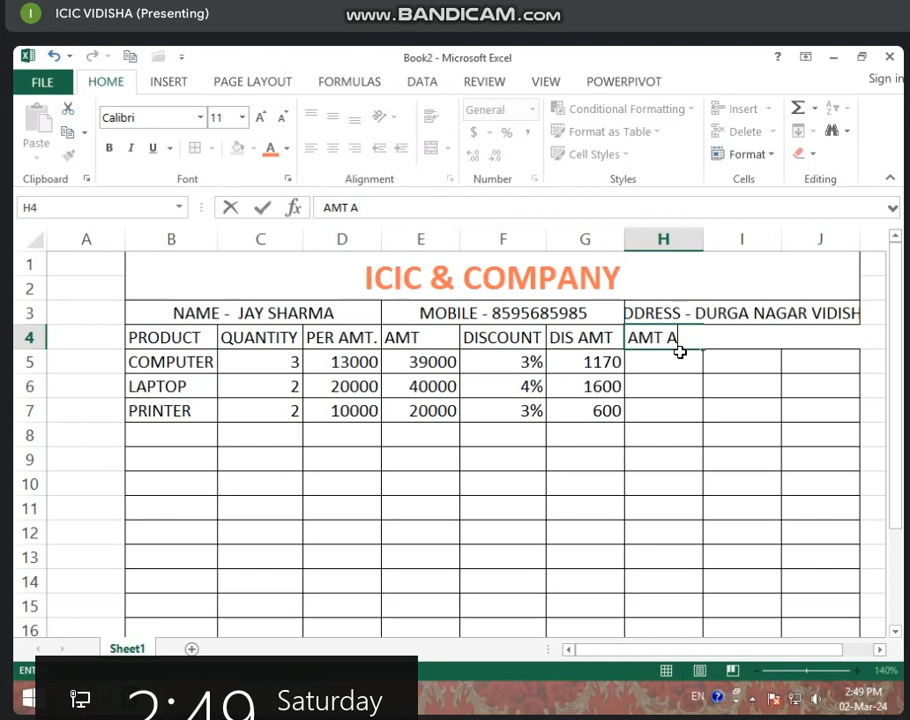
text(NE)
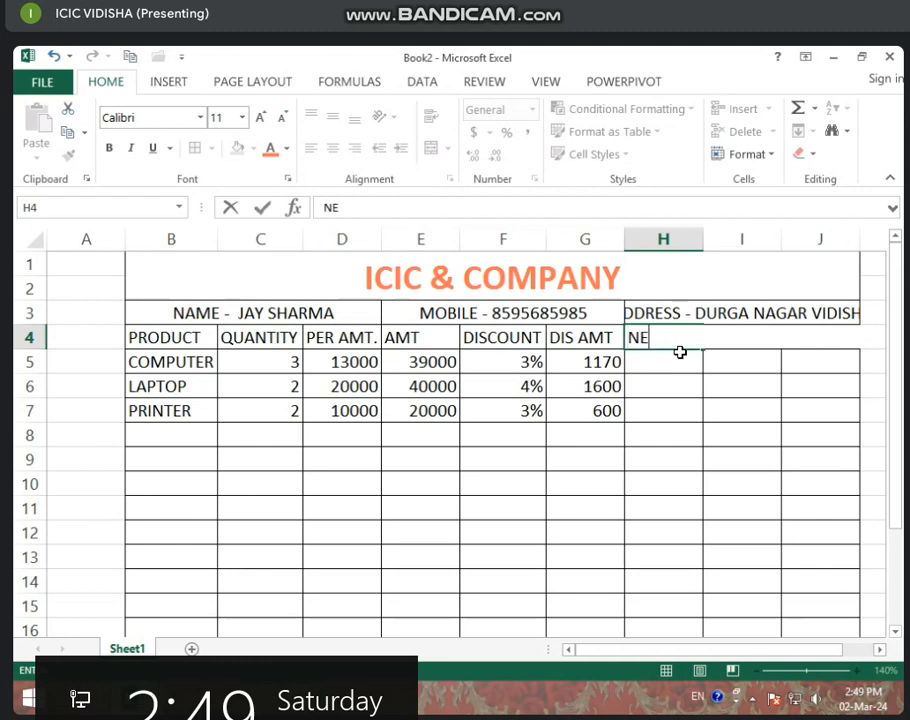
text(T AMT)
key(Return)
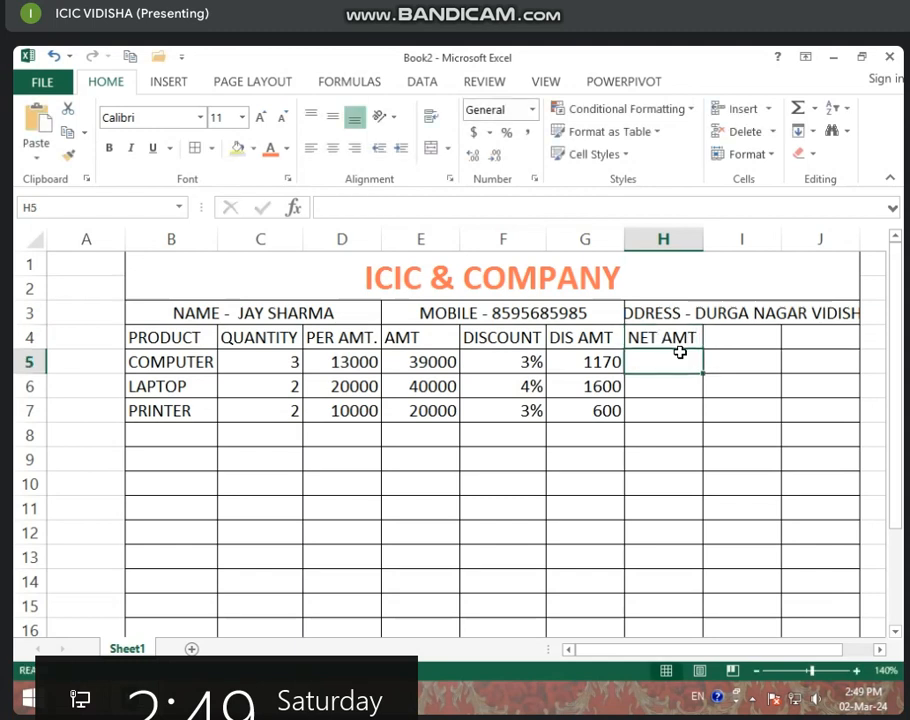
Calculate the COMPUTER row's net amount in H5 with =E5-G5 and fill the formula down to H7.
click(428, 369)
click(595, 365)
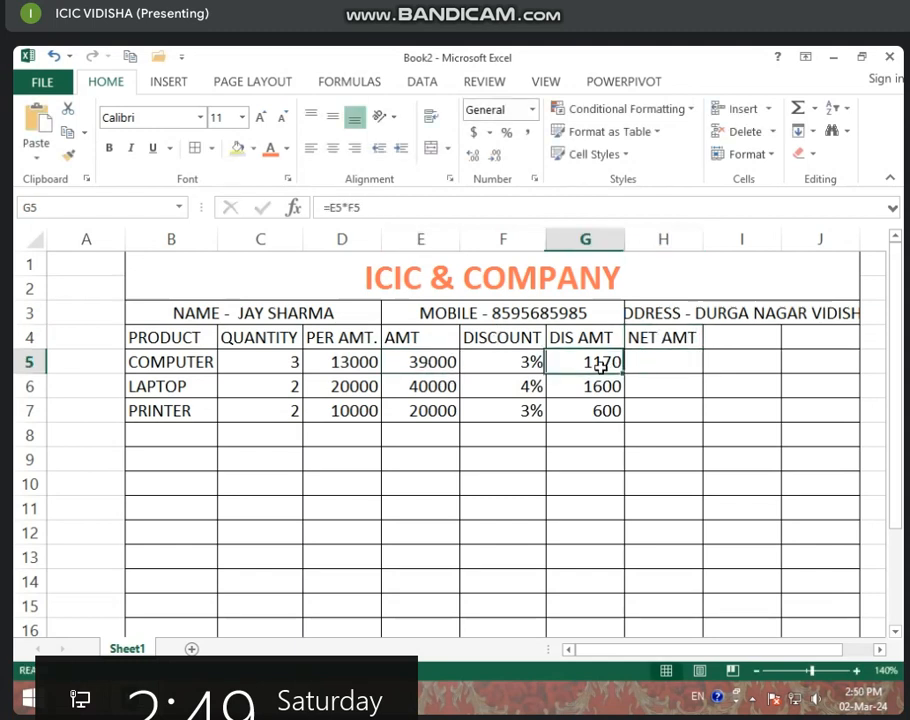
click(664, 359)
text(=)
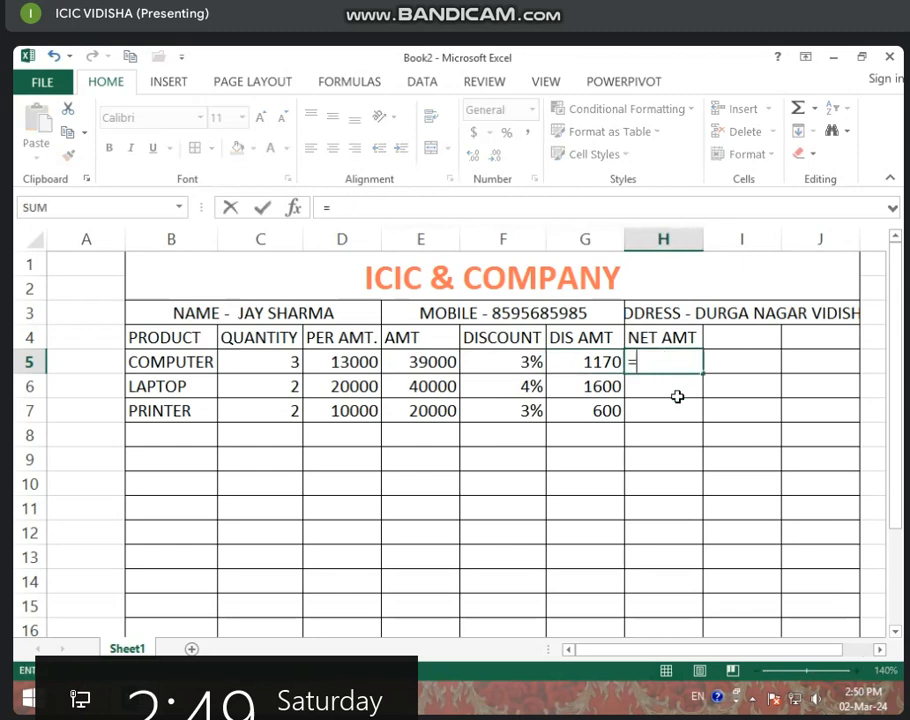
click(439, 362)
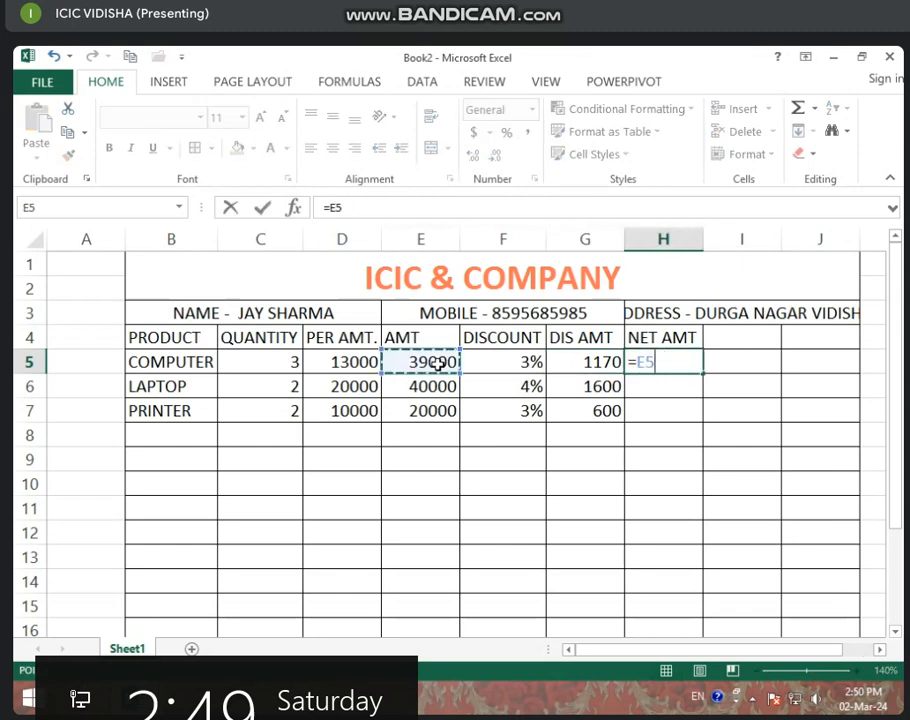
text(-)
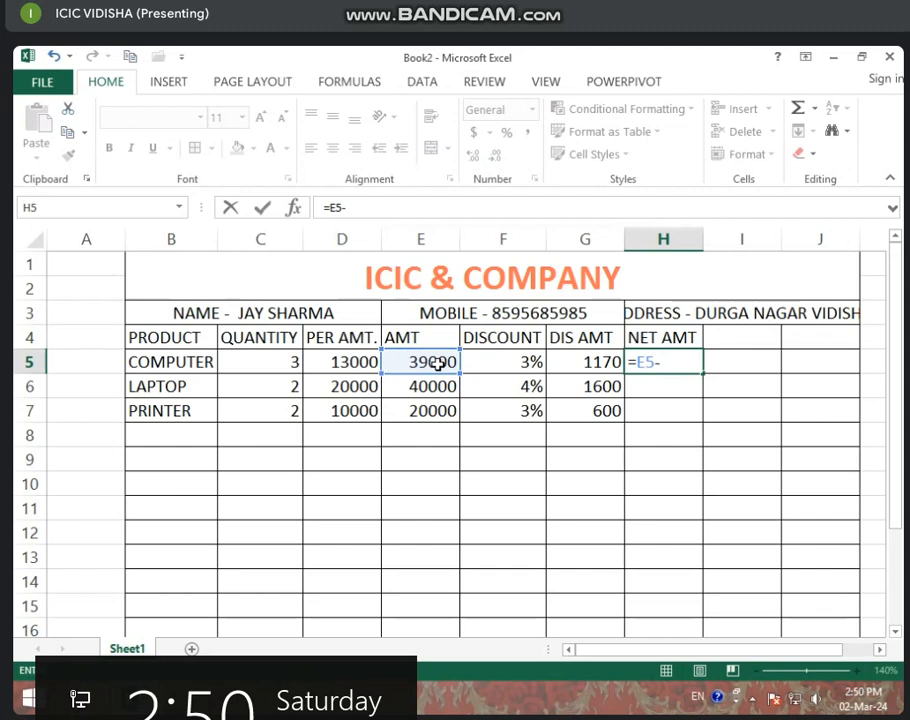
click(587, 362)
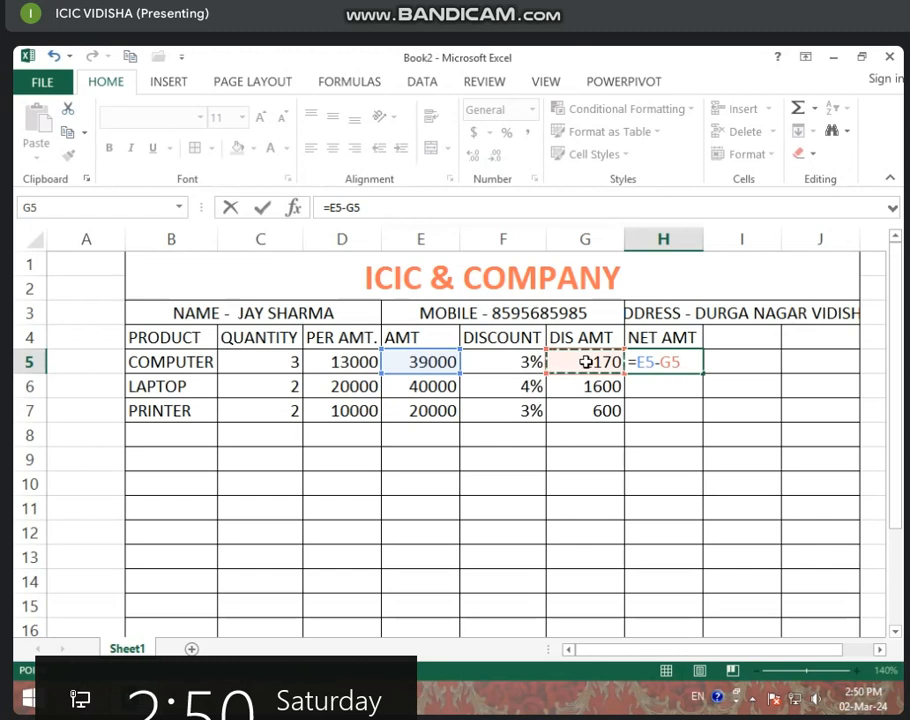
key(Return)
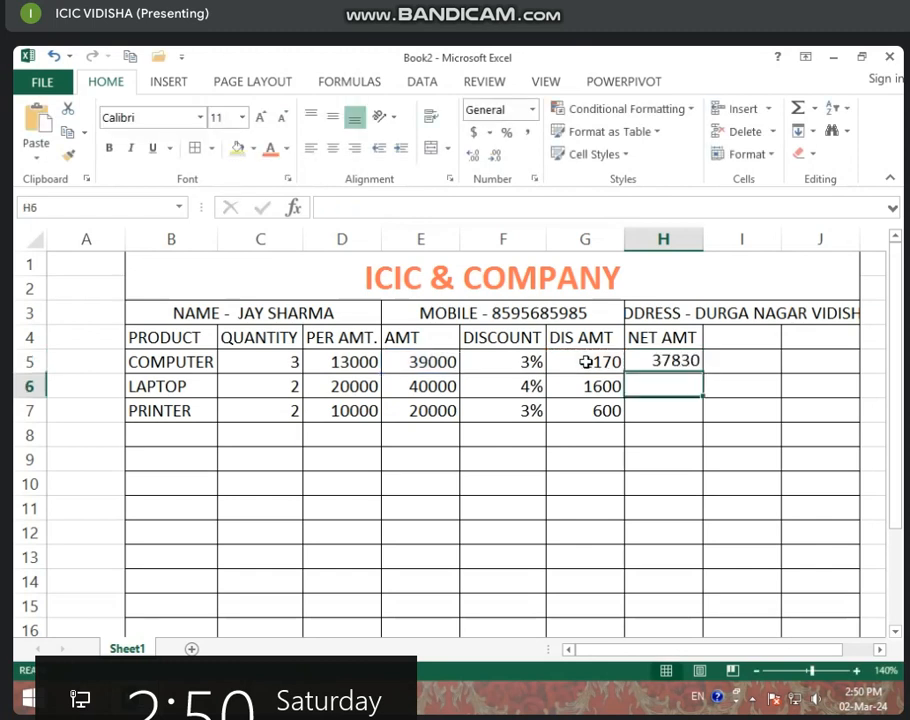
click(642, 366)
drag(704, 373, 700, 412)
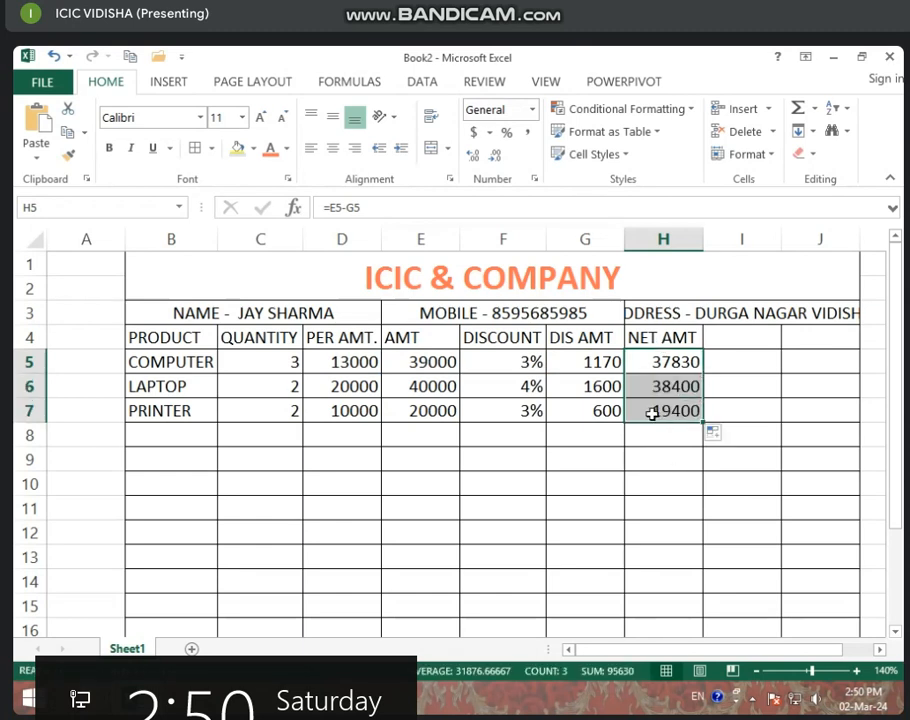
Set the COMPUTER row's discount in F5 to 0%.
click(502, 364)
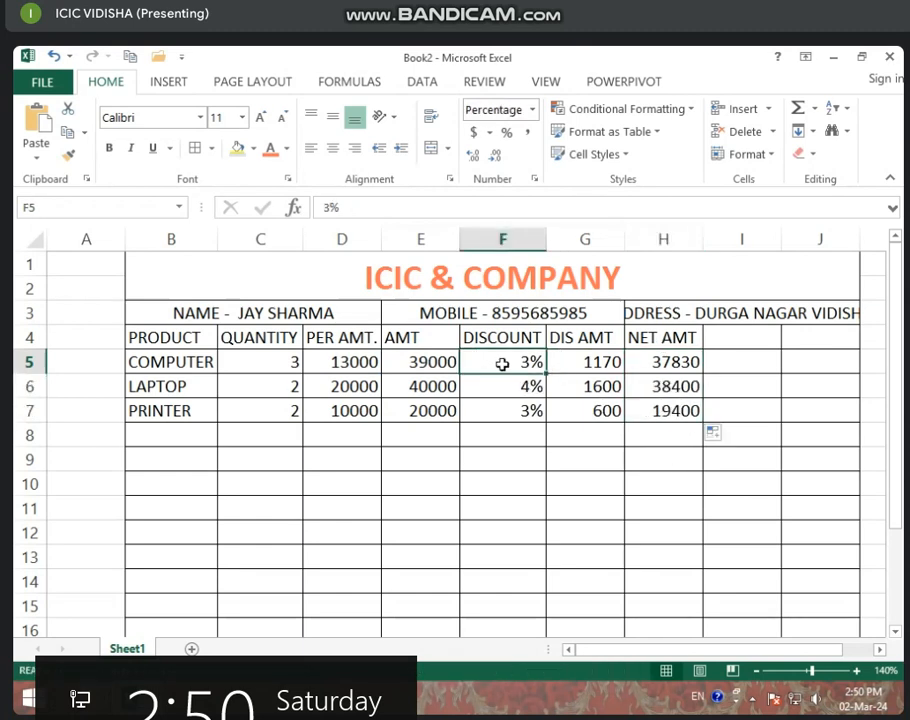
text(0)
key(Return)
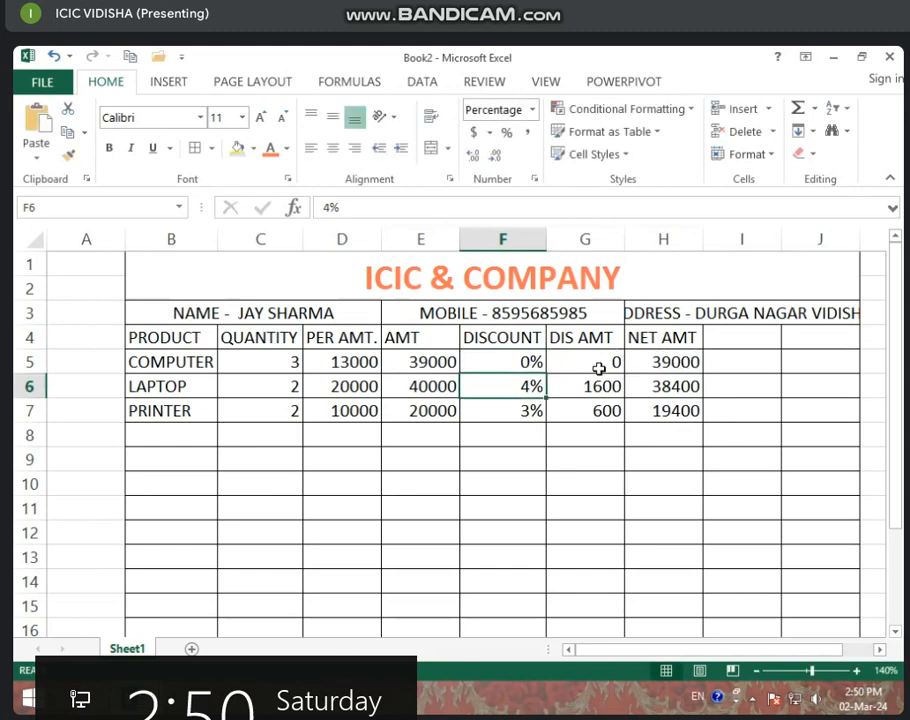
Set the COMPUTER row's discount in F5 to 1%.
click(524, 367)
text(1)
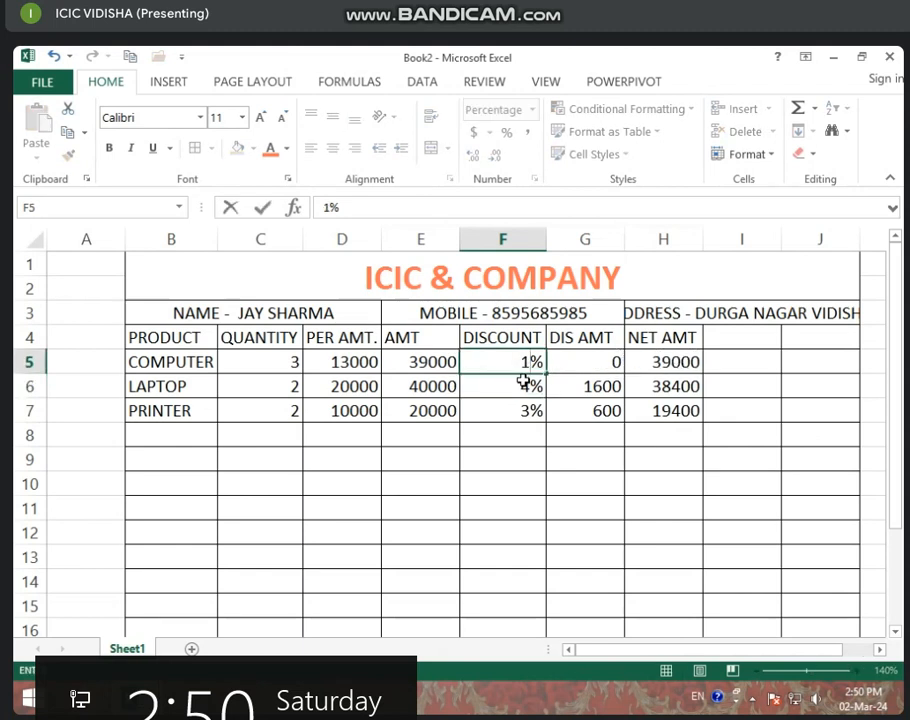
key(Return)
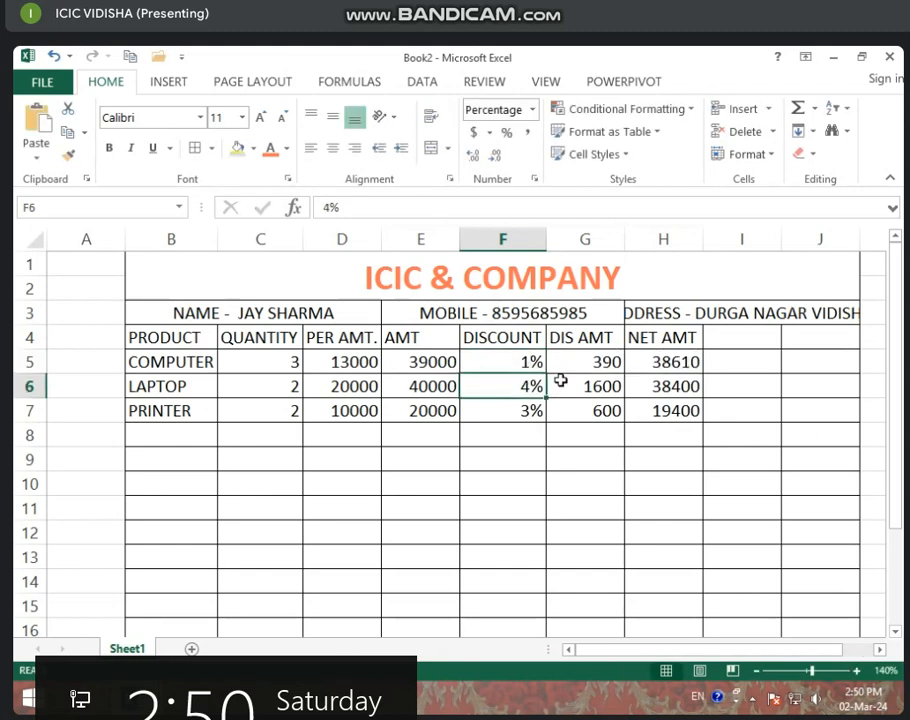
Re-enter the COMPUTER row's net amount formula in H5 as =E5-G5.
click(685, 366)
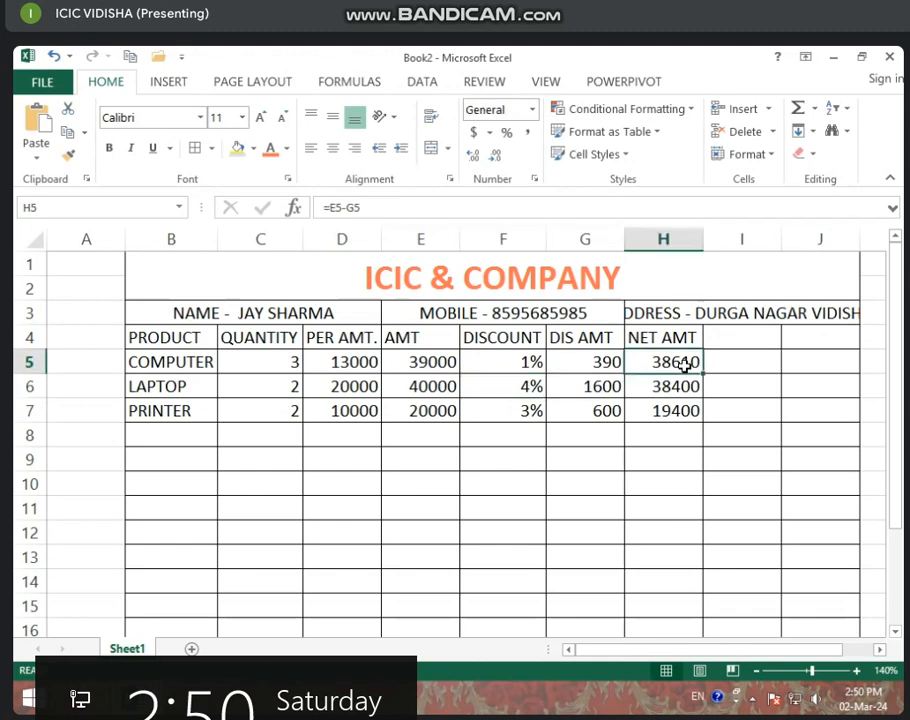
text(=)
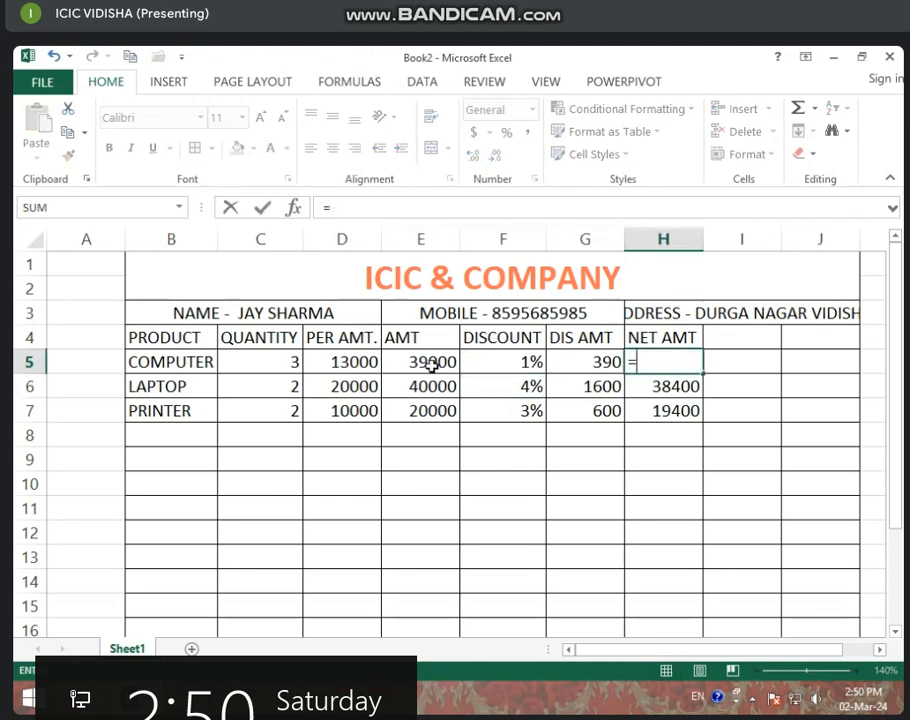
click(424, 366)
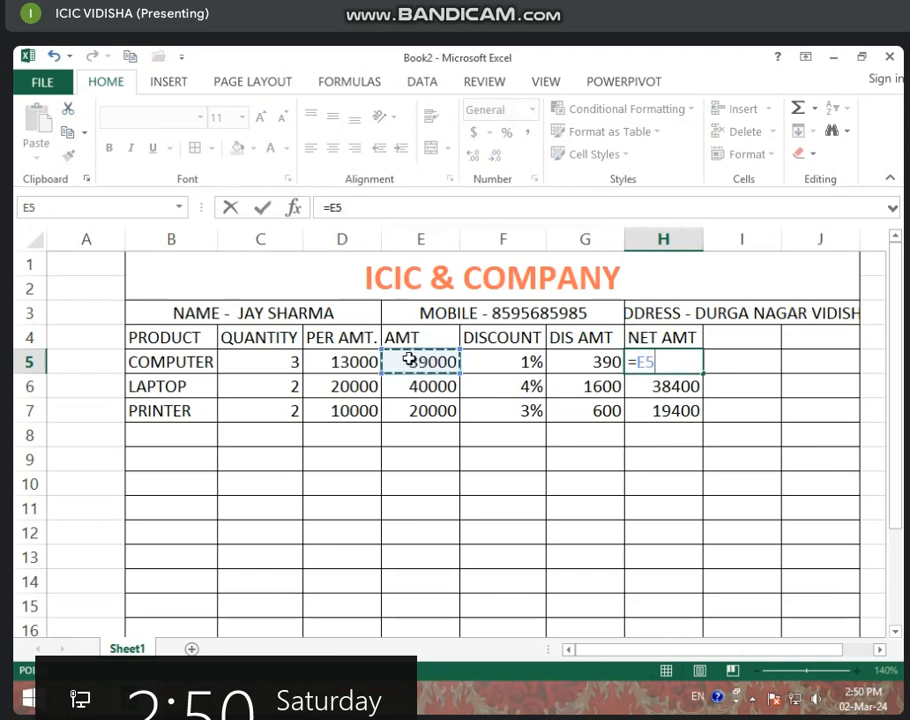
text(-)
click(579, 366)
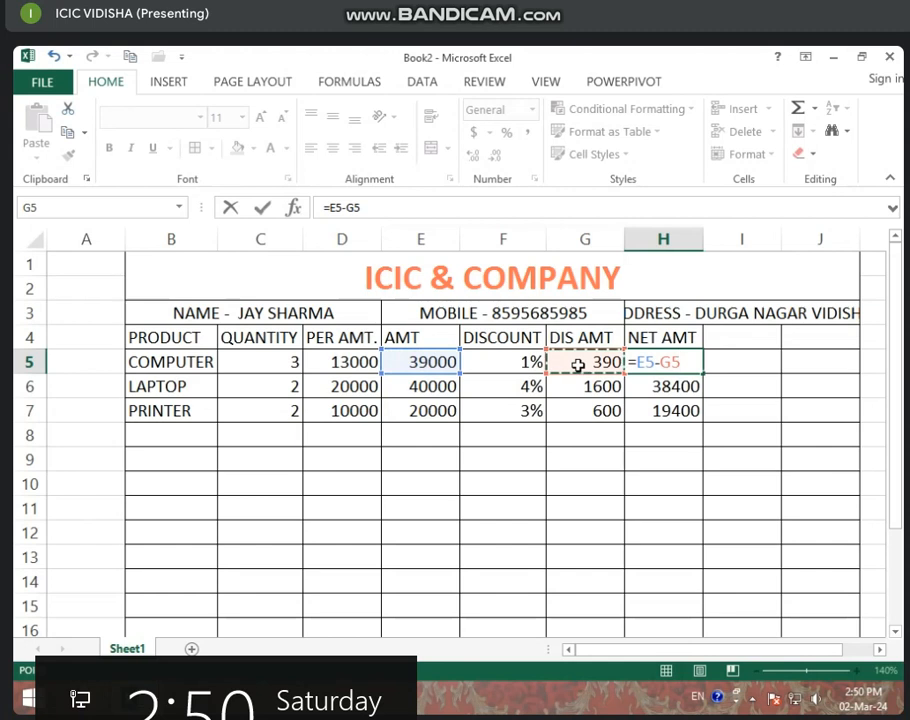
key(Return)
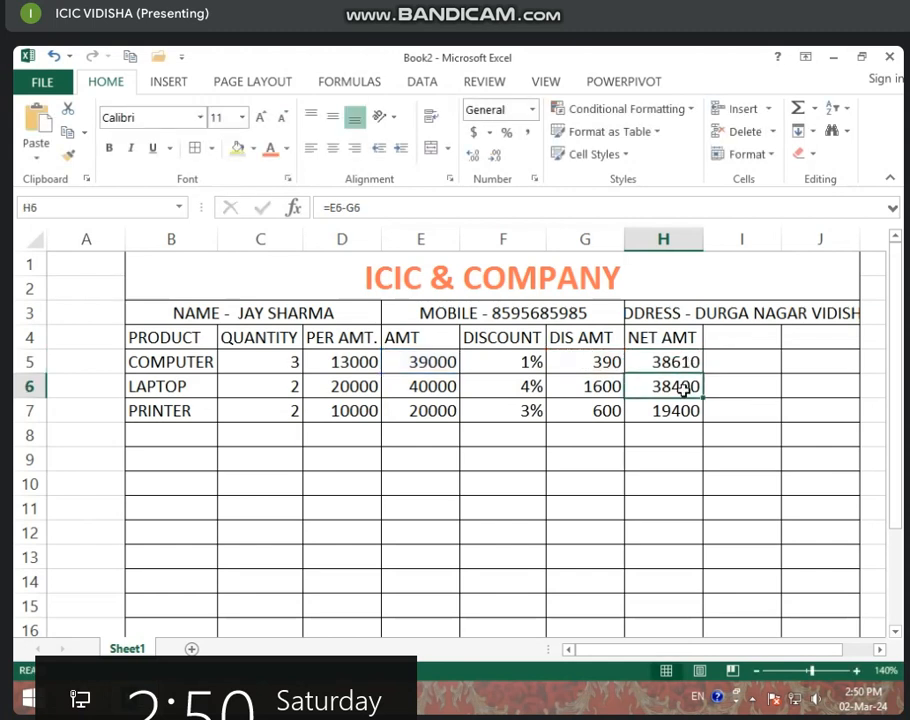
click(680, 366)
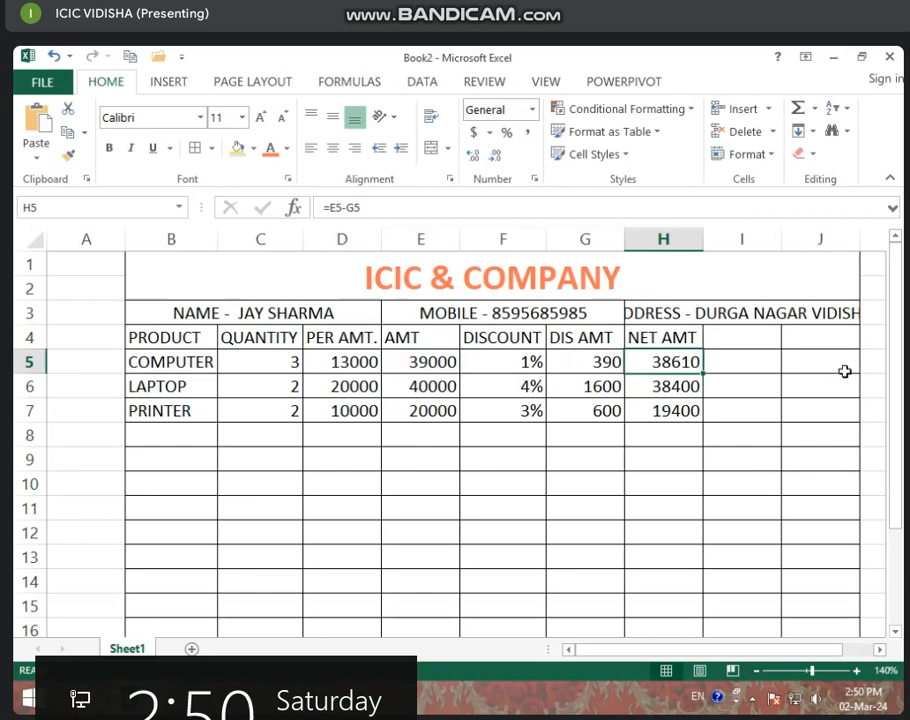
Clear the discount percentages of all three products in the DISCOUNT column, range F5:F8.
click(585, 366)
click(521, 366)
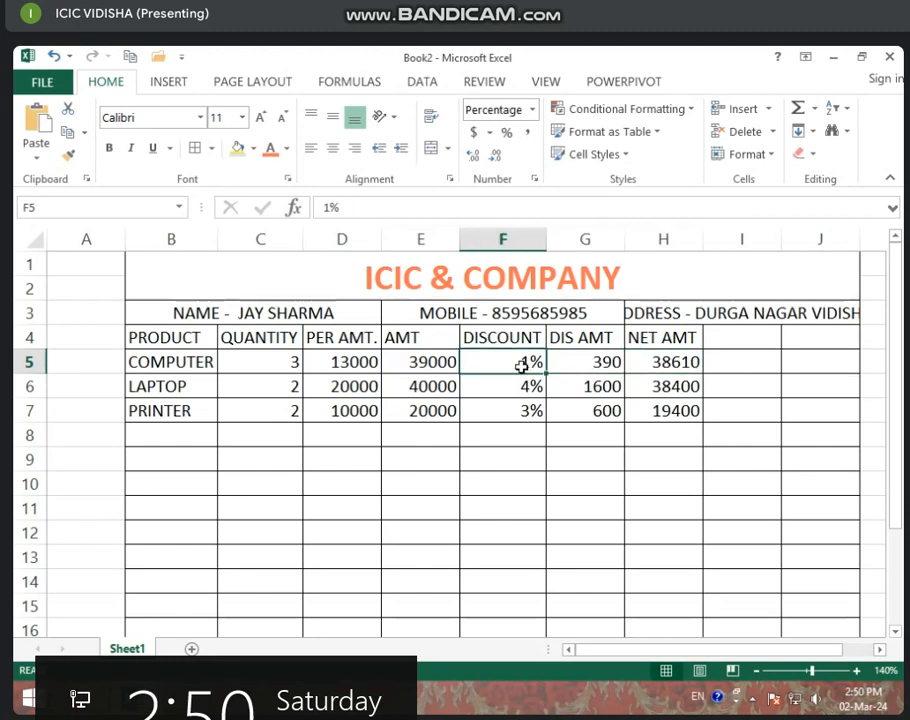
drag(521, 366, 522, 424)
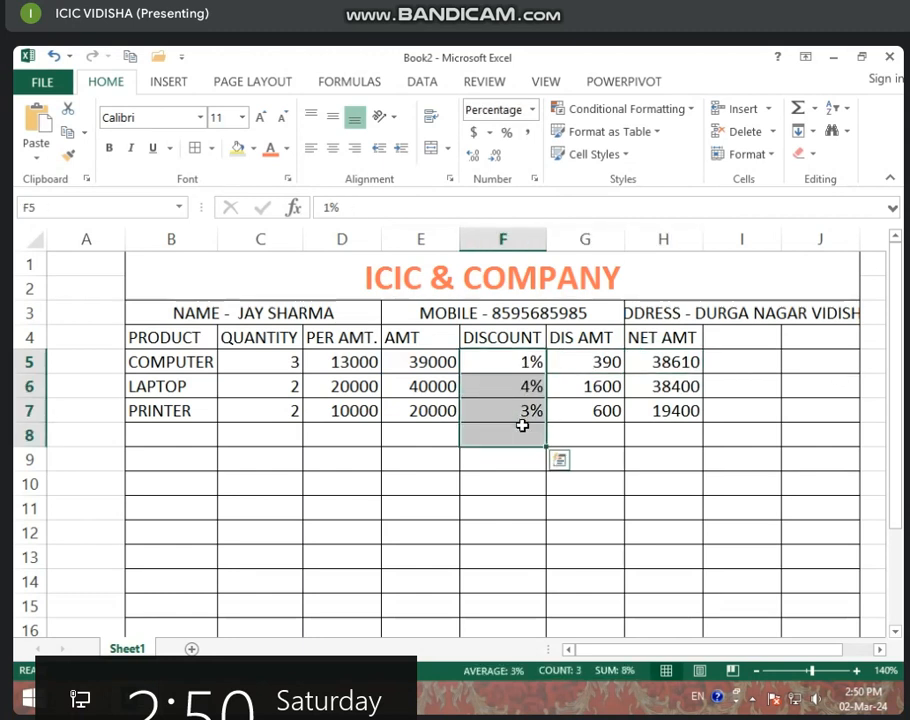
key(Delete)
click(522, 425)
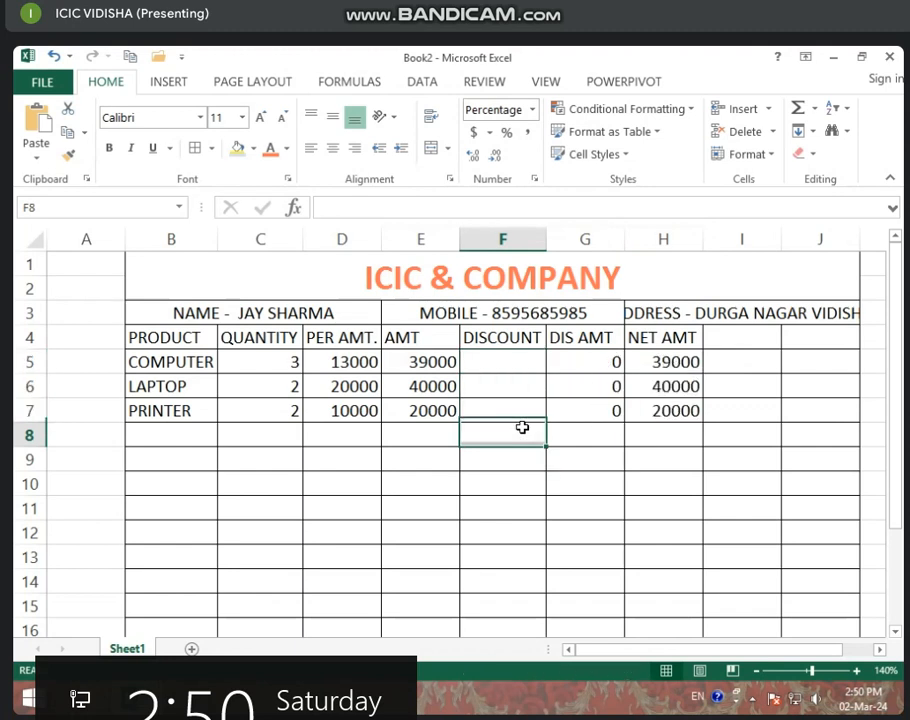
Enter a 5% discount for the COMPUTER row in F5.
click(499, 362)
drag(499, 362, 505, 424)
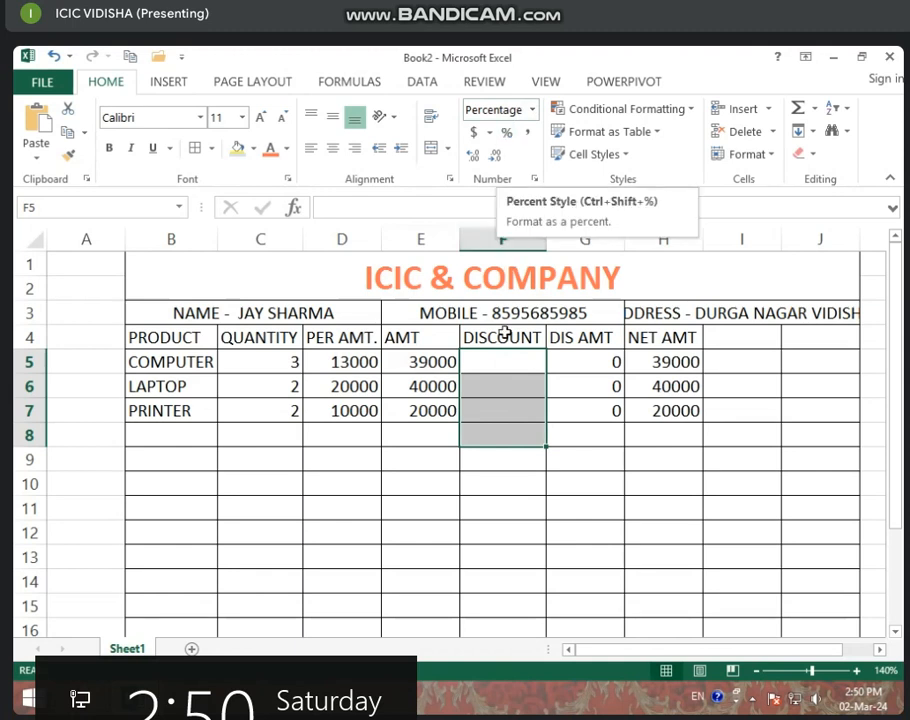
click(498, 368)
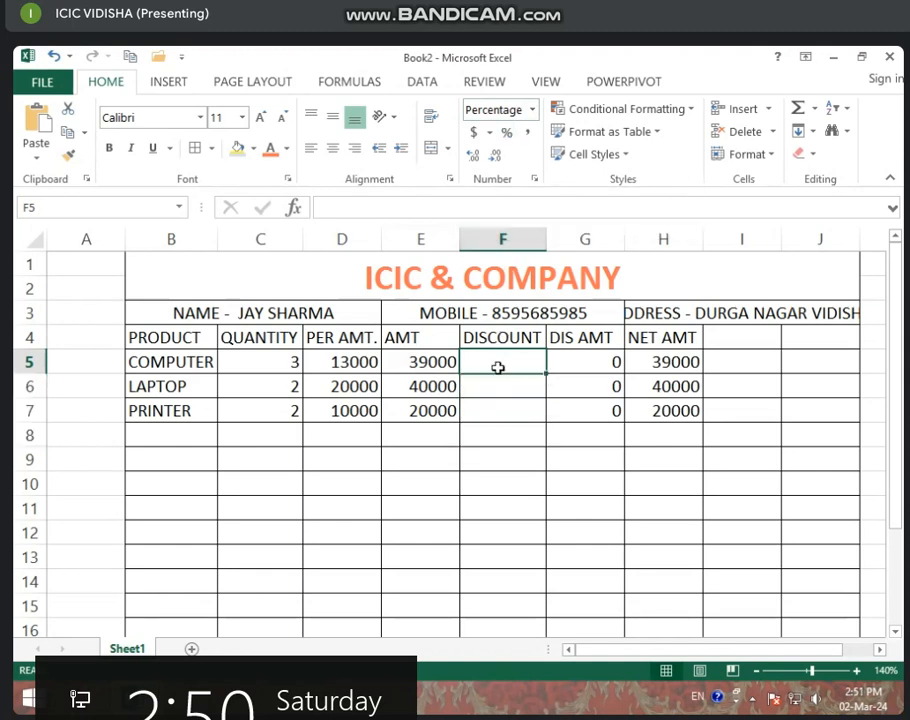
text(5)
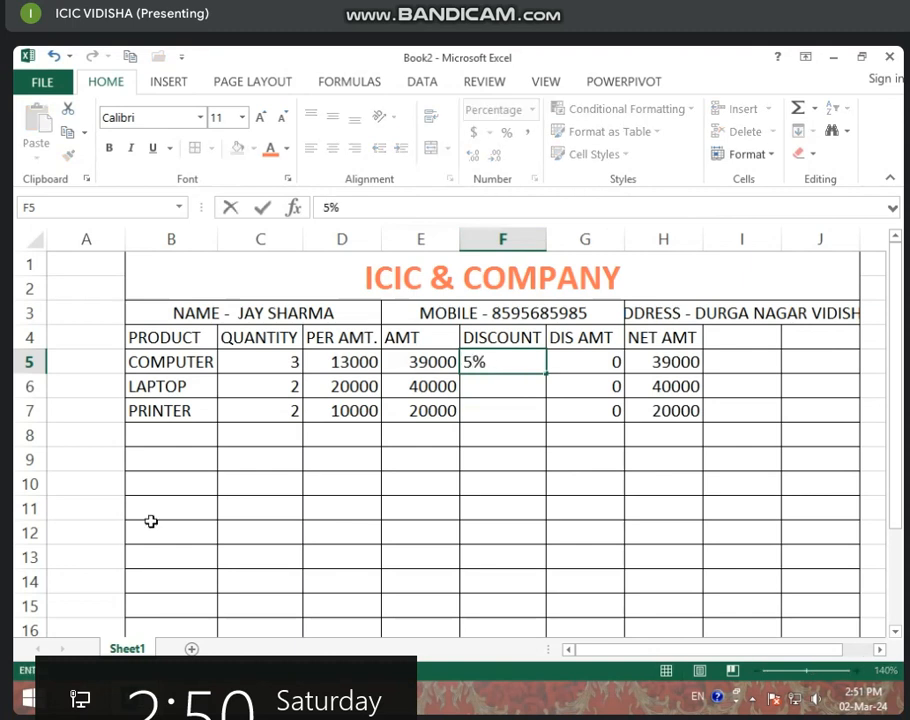
Enter 5% in the empty cell A10 outside the bill table as a percentage example.
click(95, 481)
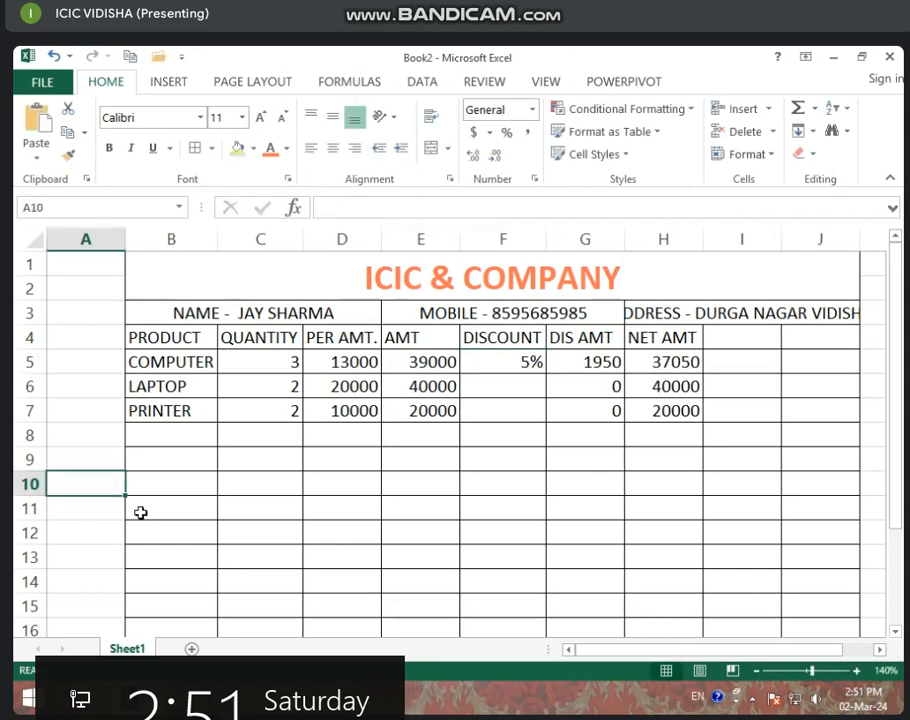
text(5)
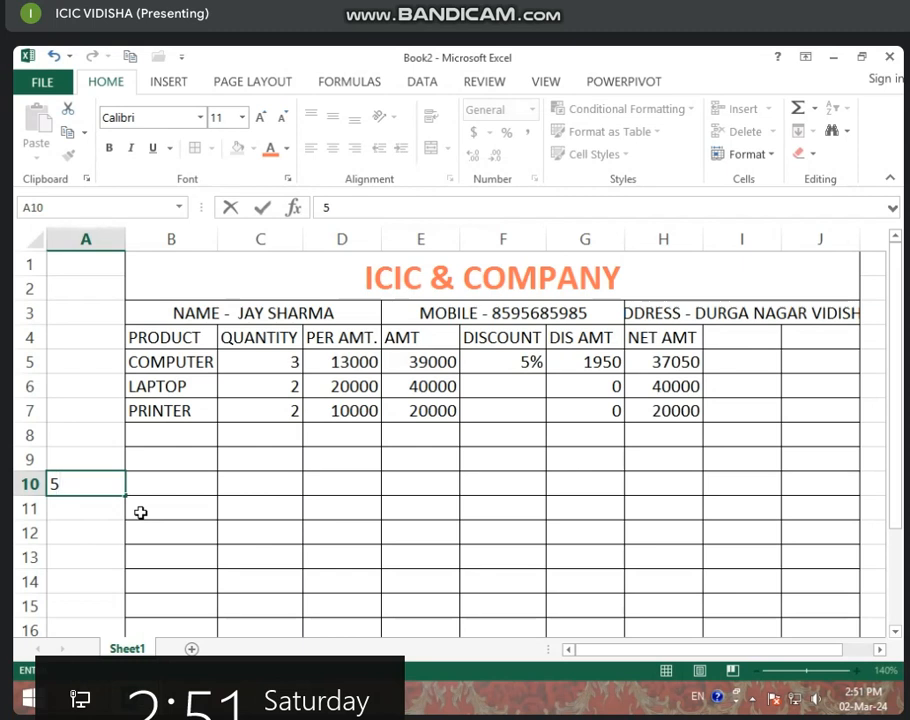
text(%)
key(Return)
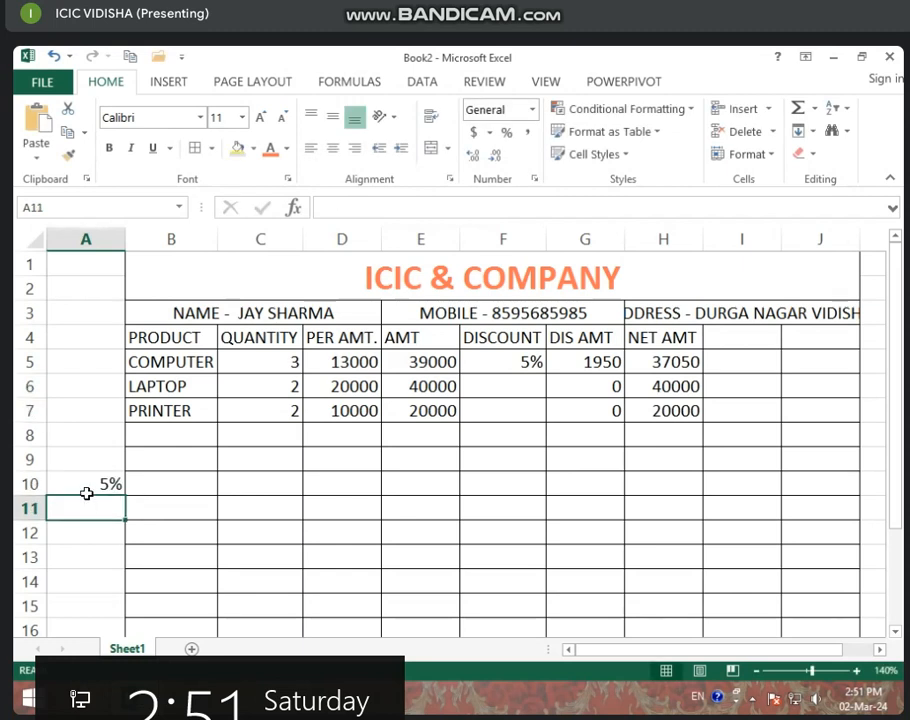
Compare the number format of the percentage cells A10 and F5 with that of A11, B7 and G5.
click(87, 490)
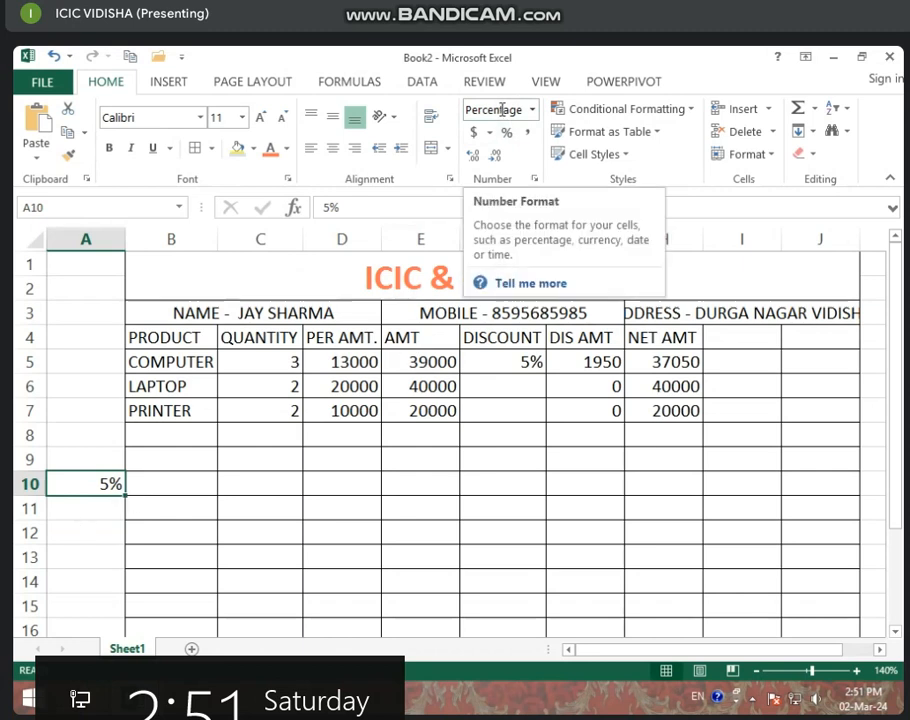
click(114, 510)
click(185, 410)
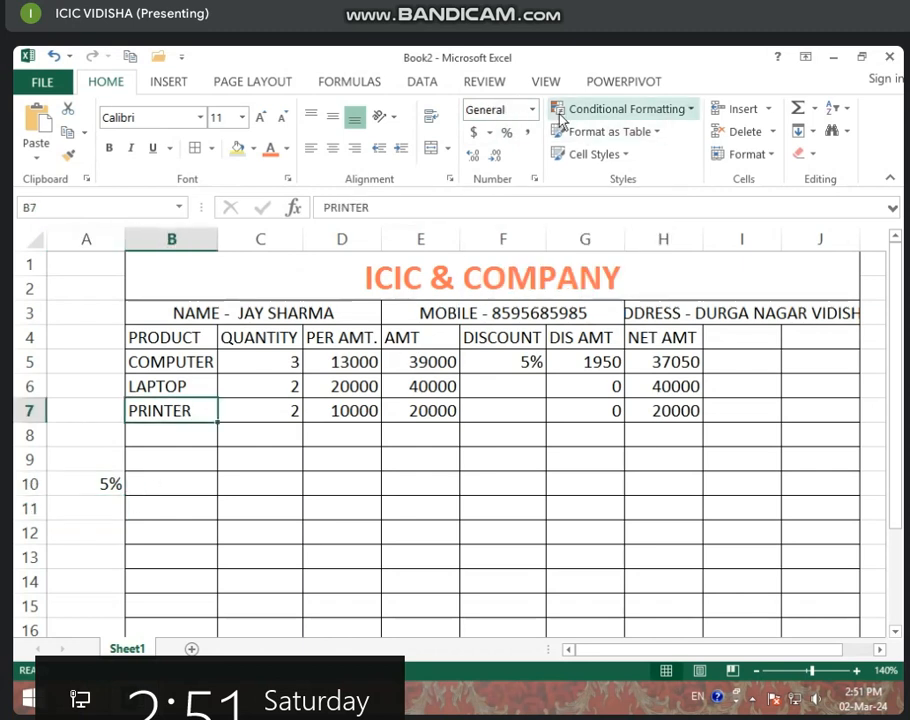
click(85, 483)
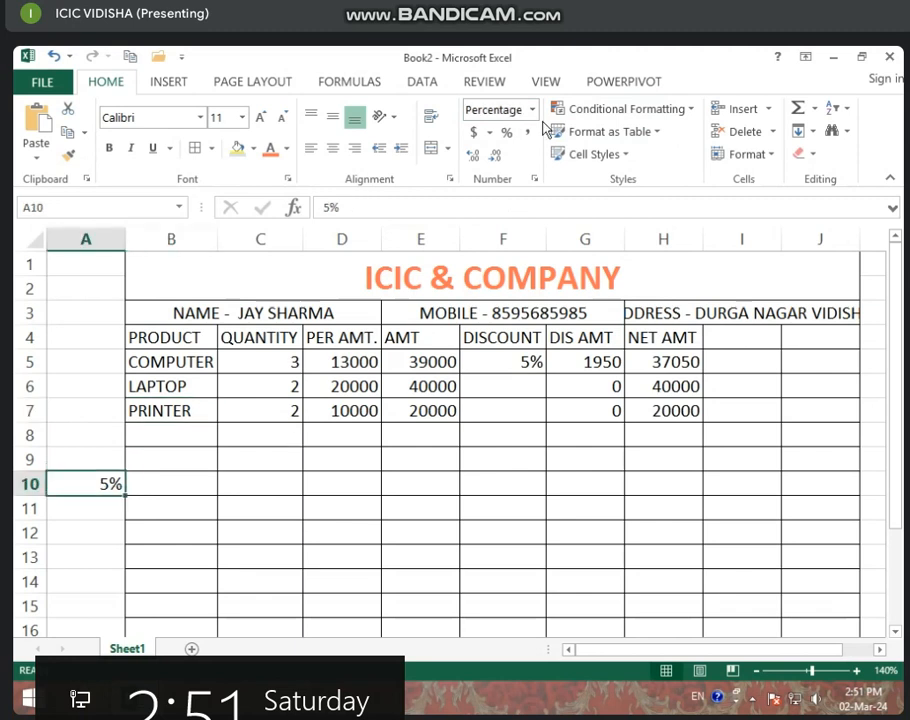
click(524, 360)
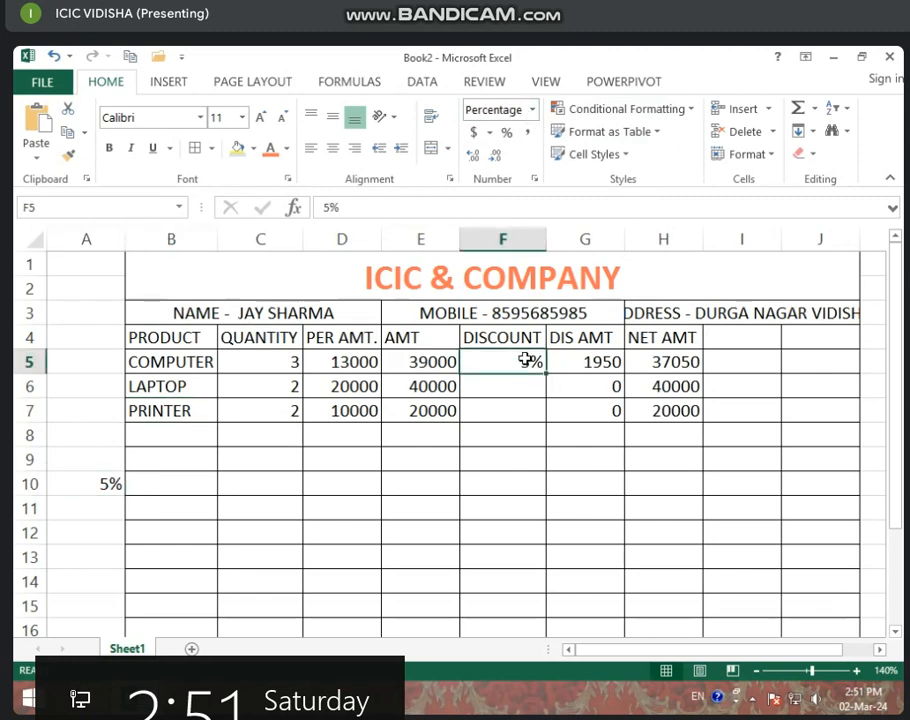
click(584, 362)
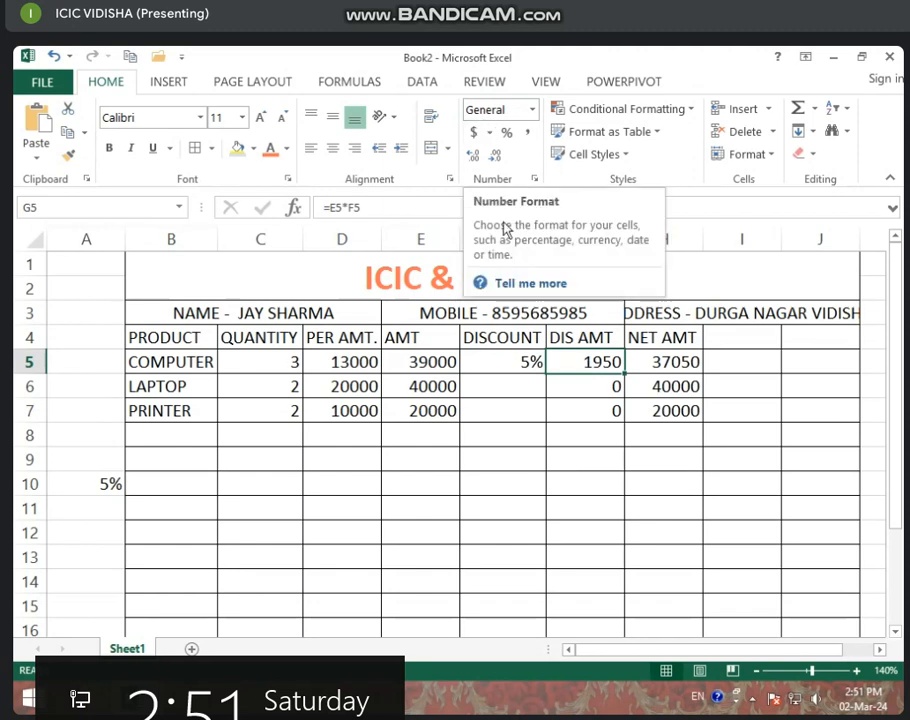
Enter a 3% discount for both the LAPTOP row in F6 and the PRINTER row in F7.
click(505, 394)
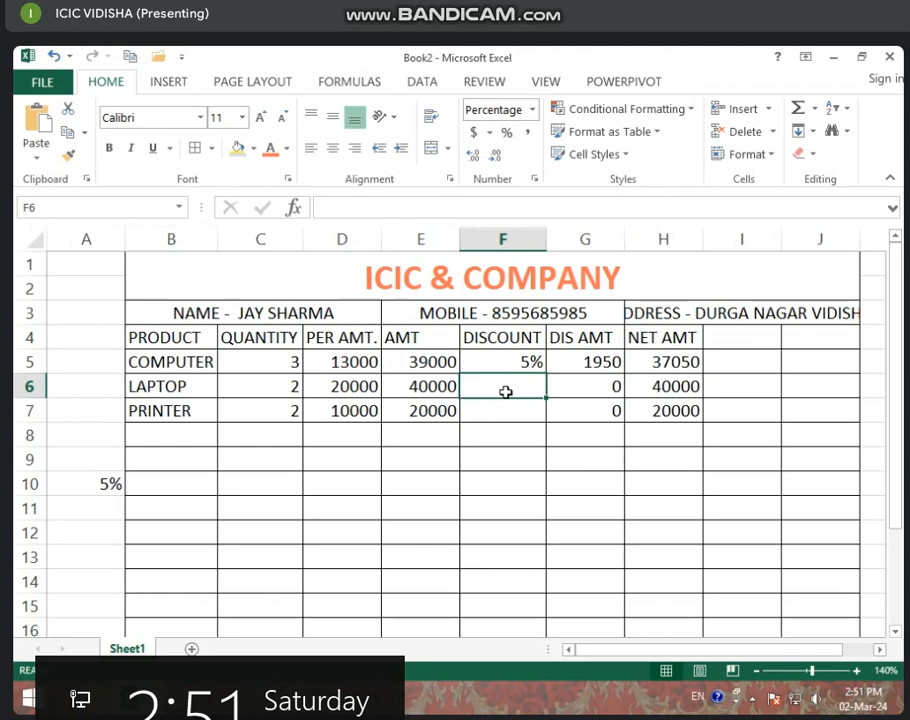
text(3)
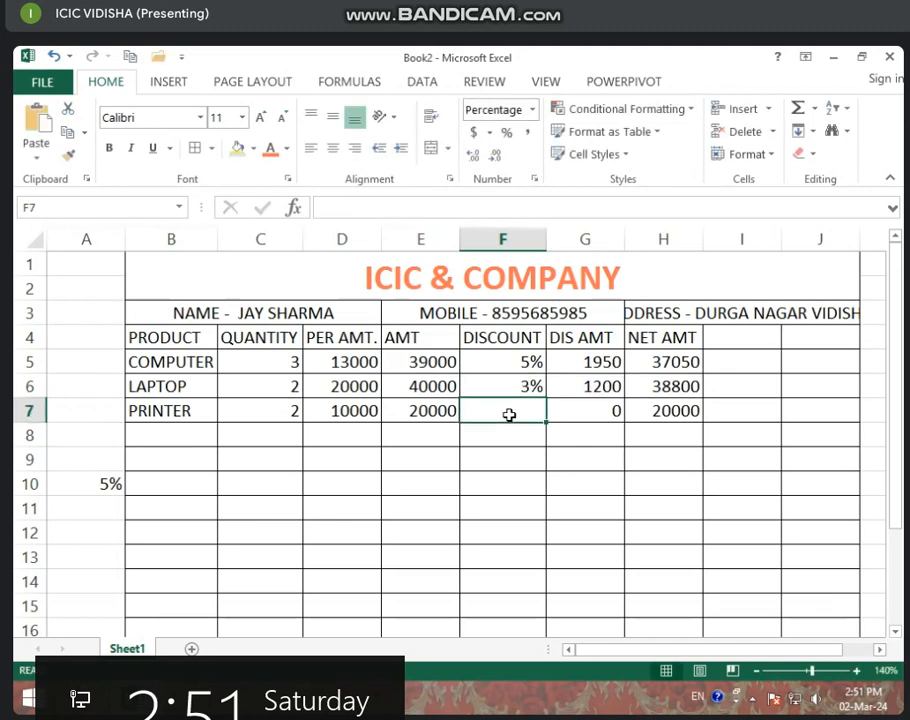
text(3%)
click(516, 447)
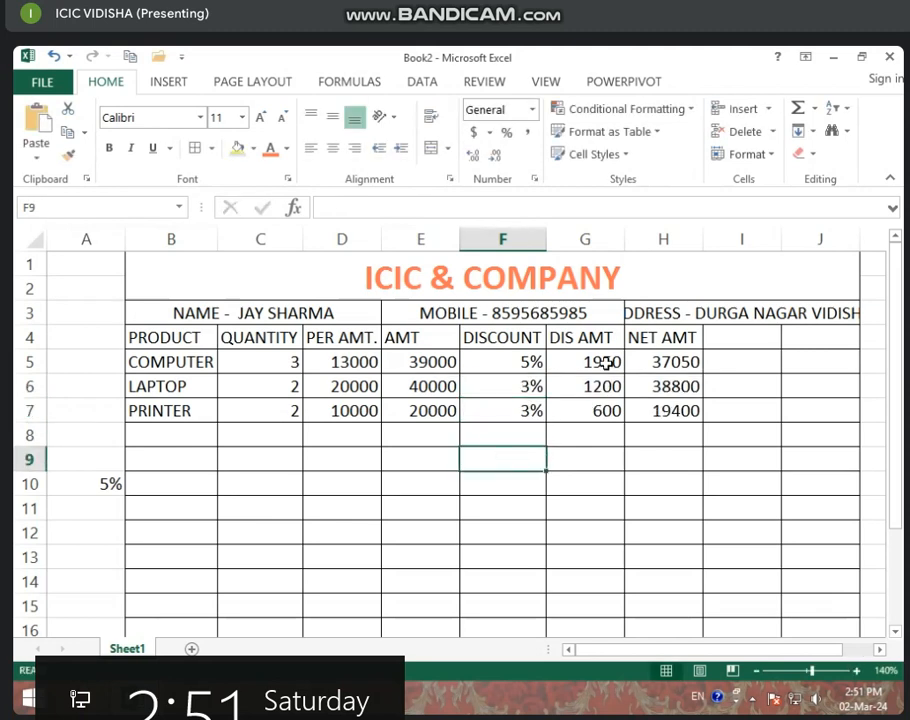
Clear the discount amount formulas of all three products in G5:G7.
click(591, 361)
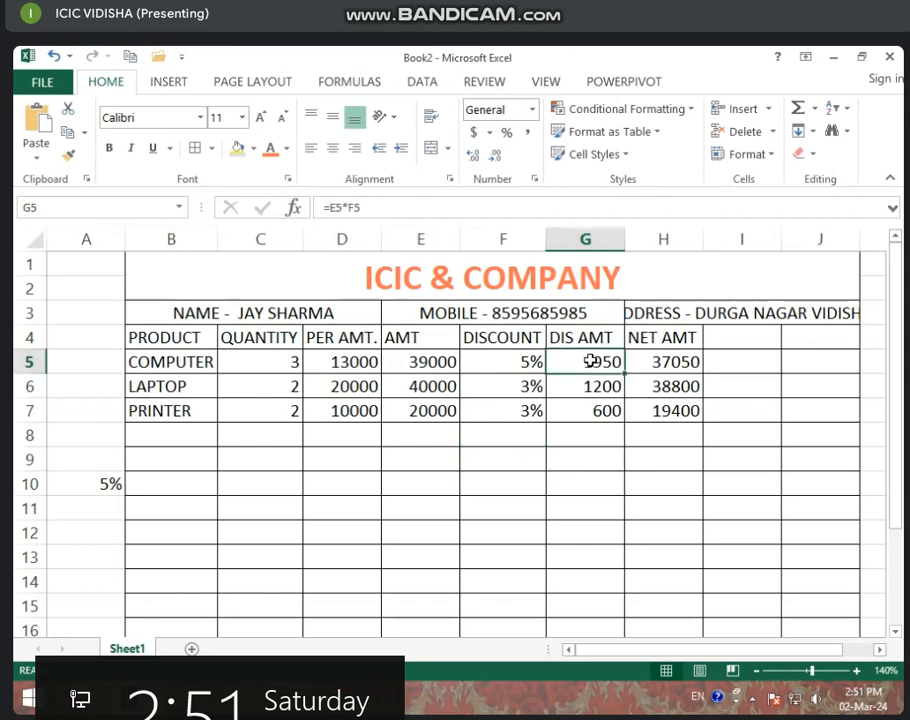
drag(591, 361, 599, 414)
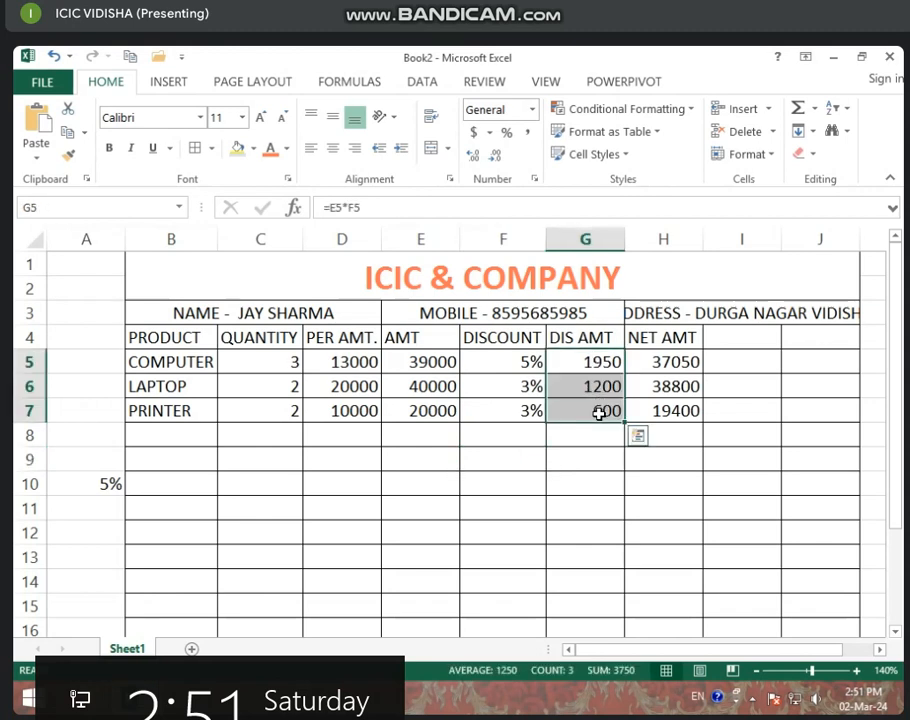
key(Delete)
Calculate the COMPUTER row's discount amount in G5 with =E5*F5 and fill the formula down to G7.
click(594, 357)
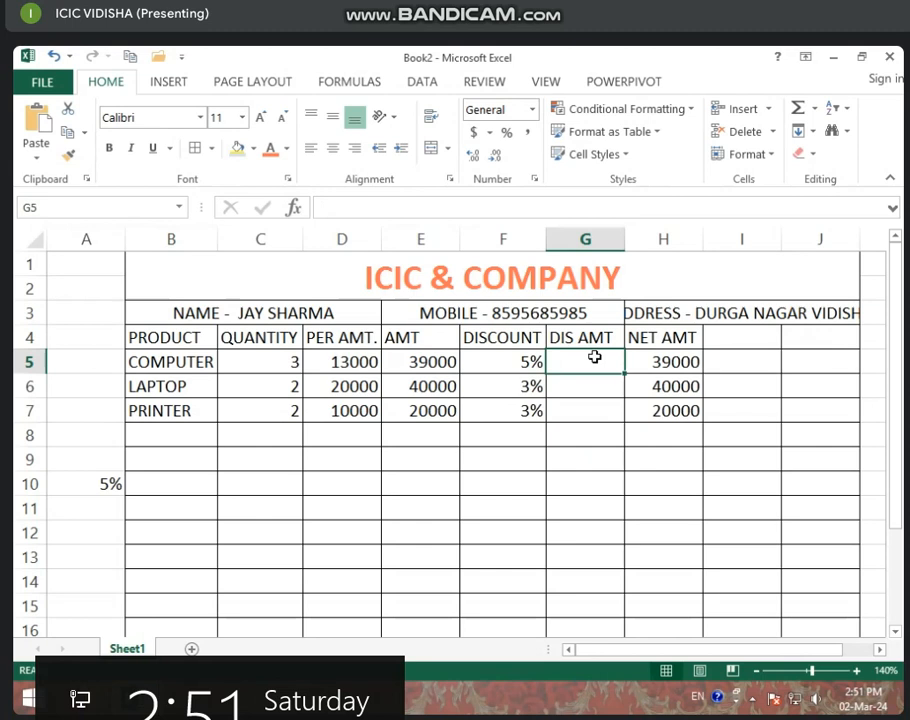
text(=)
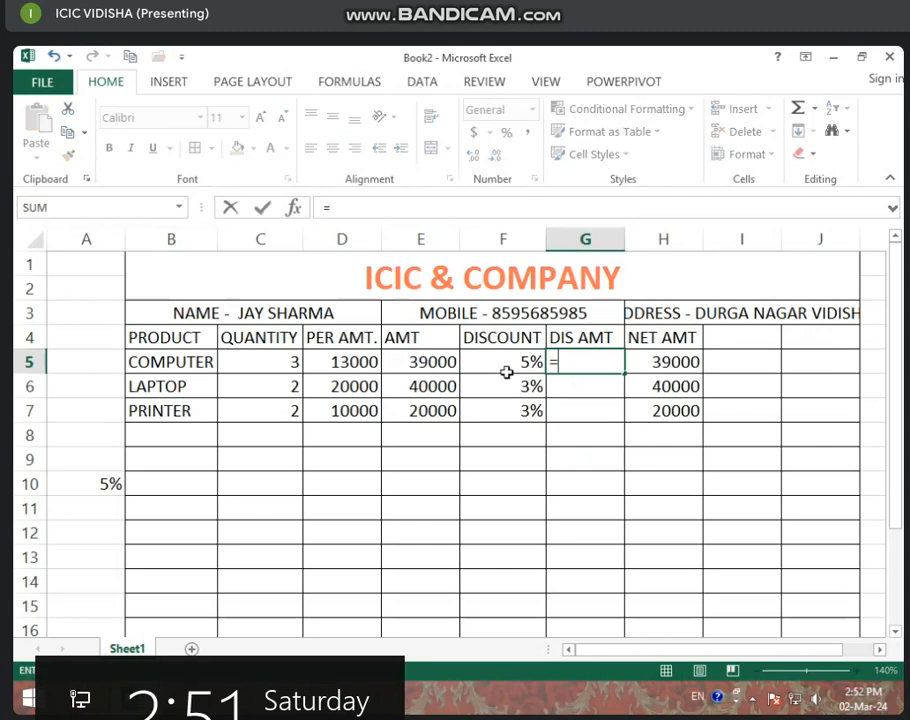
click(431, 364)
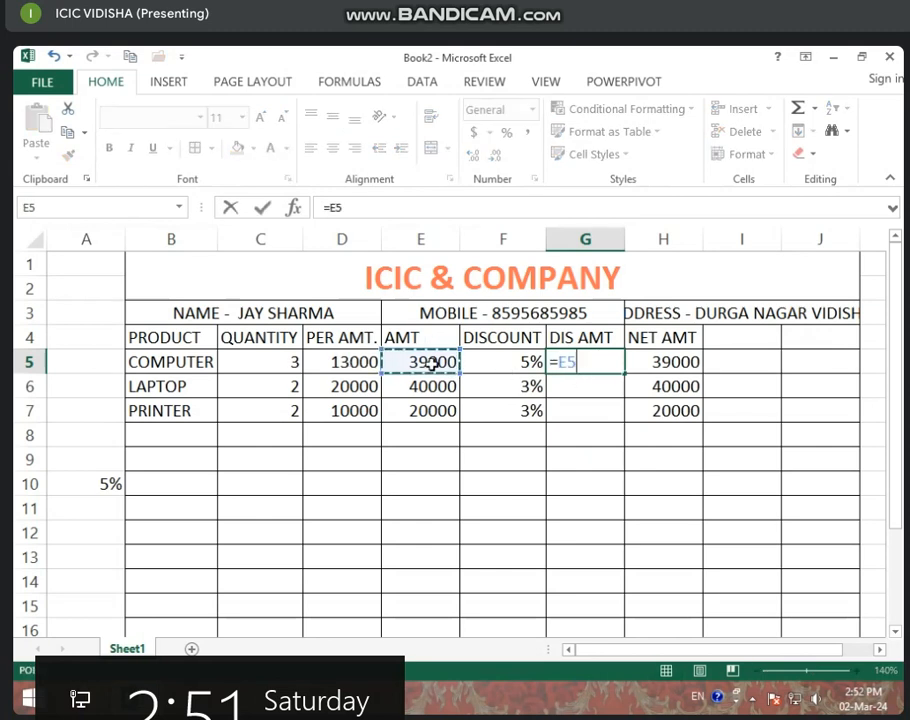
text(-)
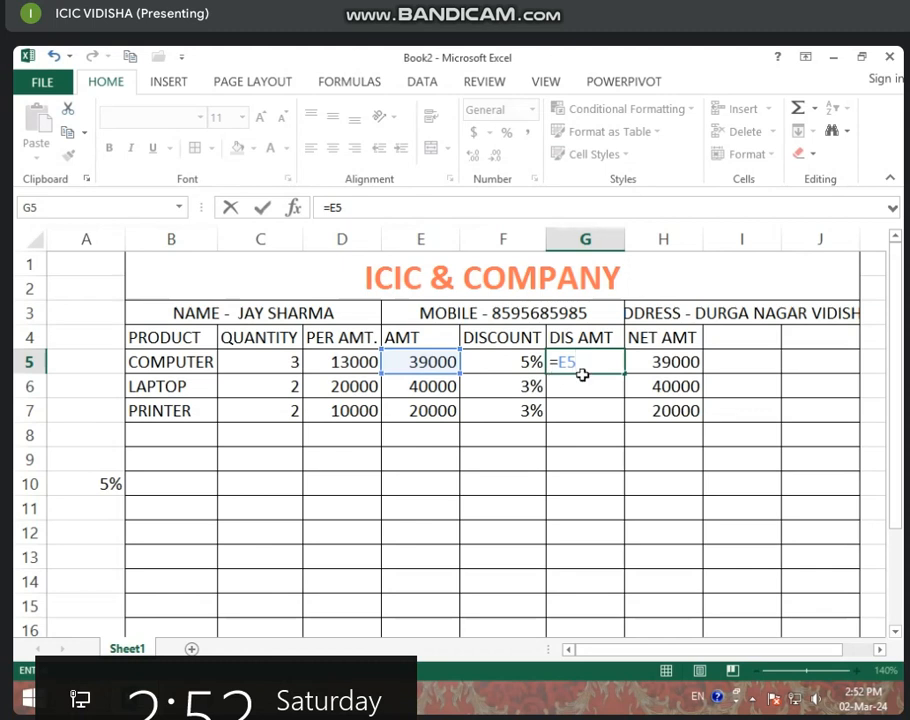
text(*)
click(522, 364)
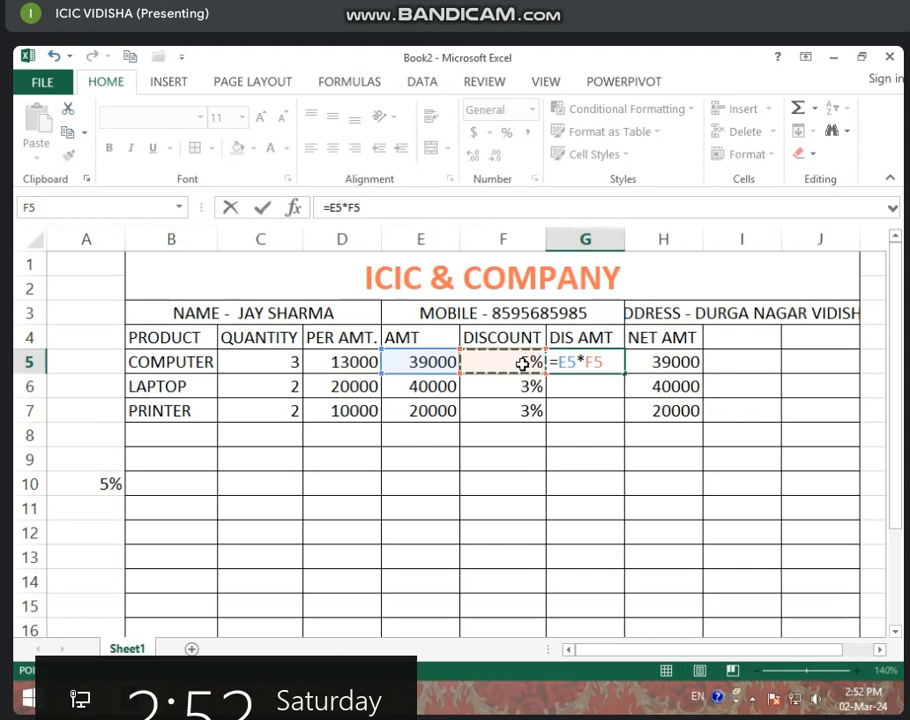
key(Return)
click(587, 362)
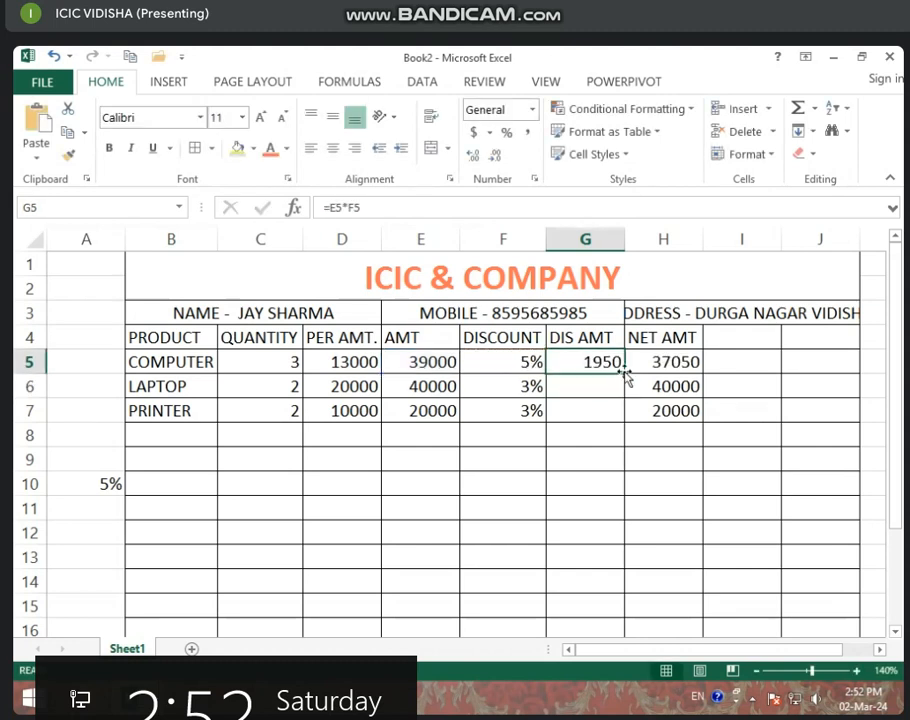
drag(625, 374, 626, 420)
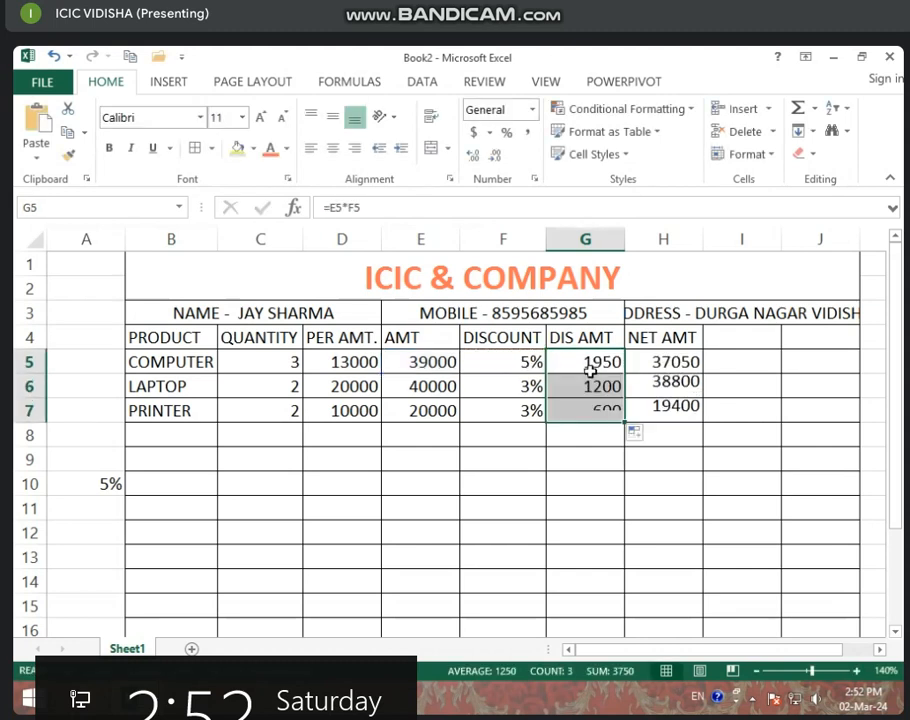
click(587, 364)
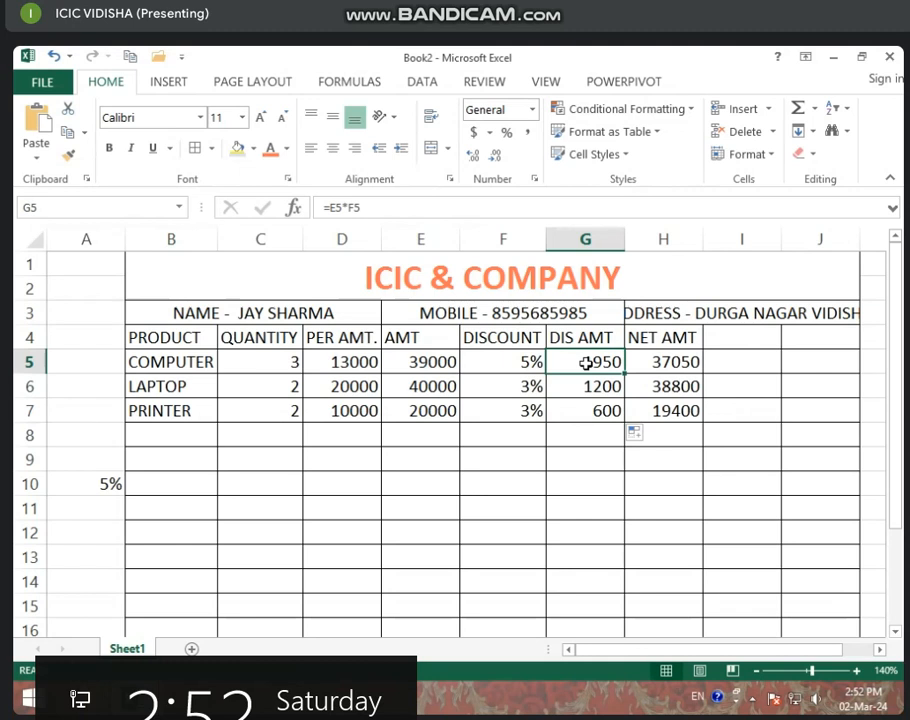
Calculate the COMPUTER row's net amount in H5 with the formula =E5-G5.
click(669, 362)
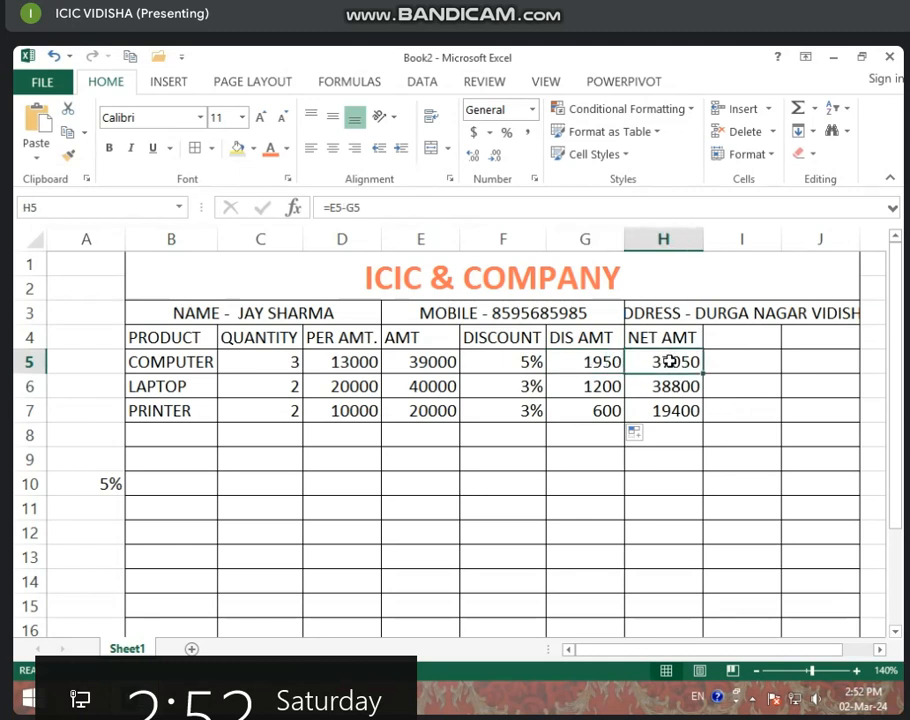
text(=)
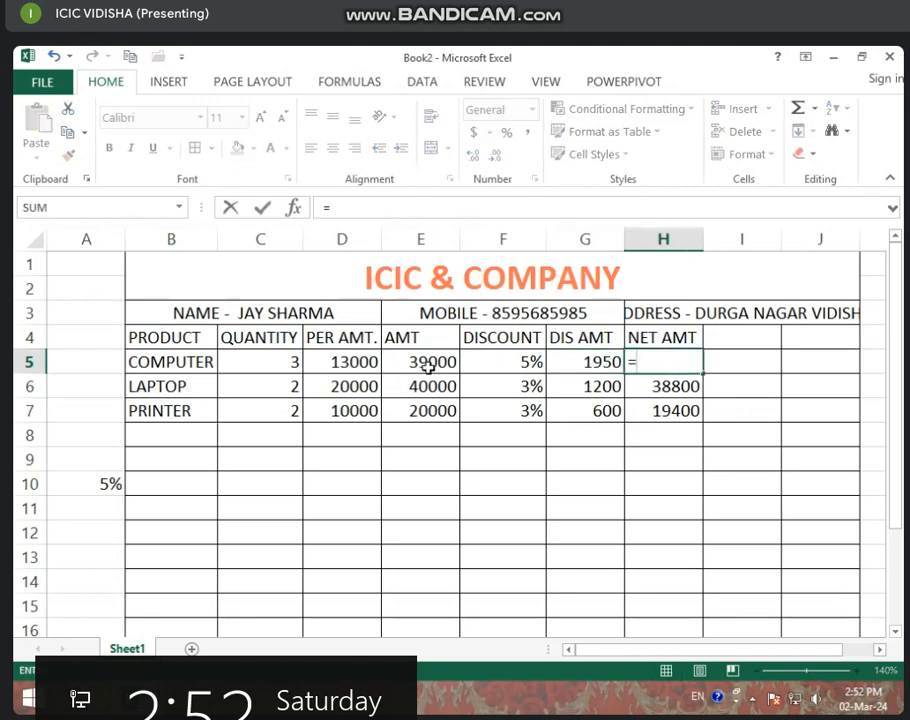
click(427, 365)
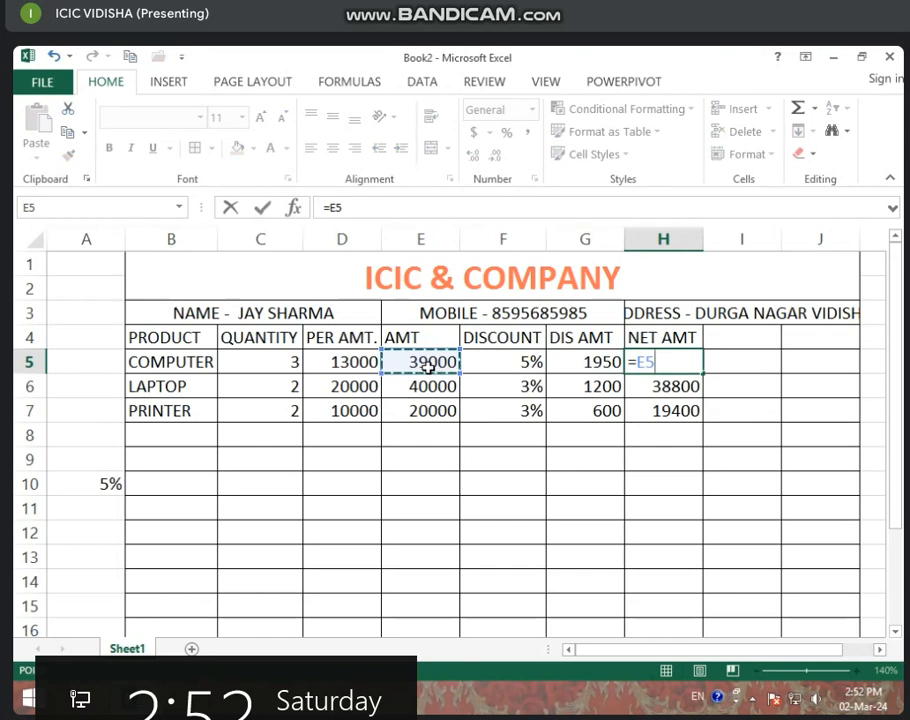
text(-)
click(575, 362)
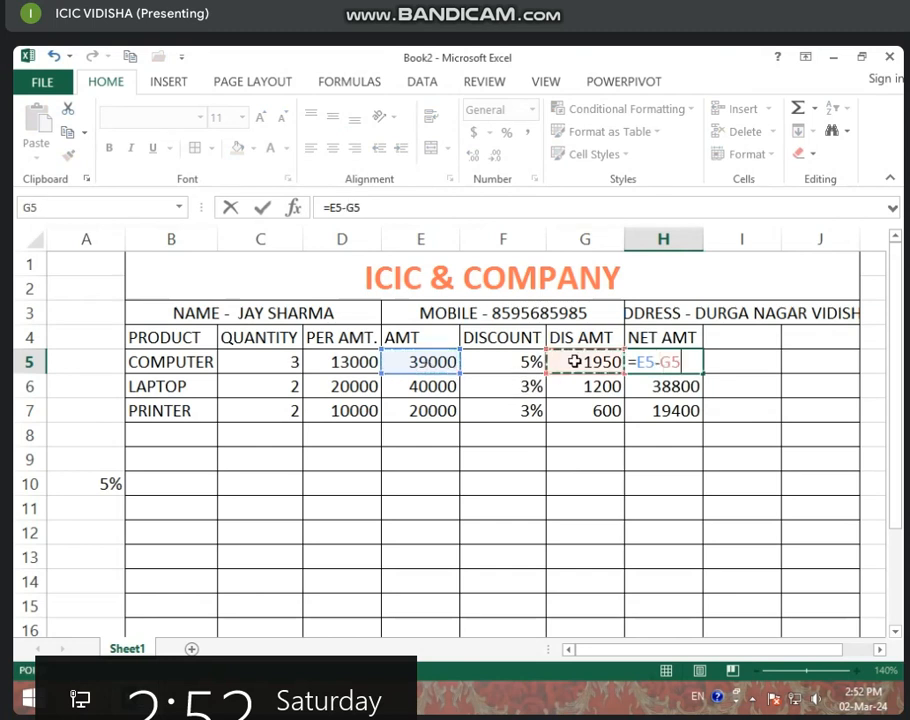
key(Return)
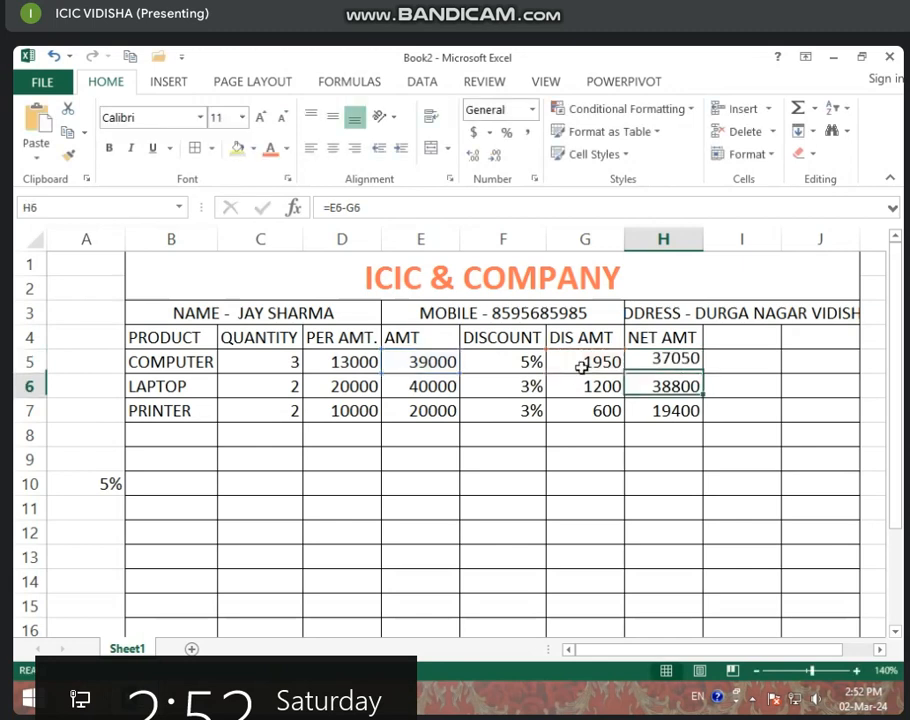
click(670, 366)
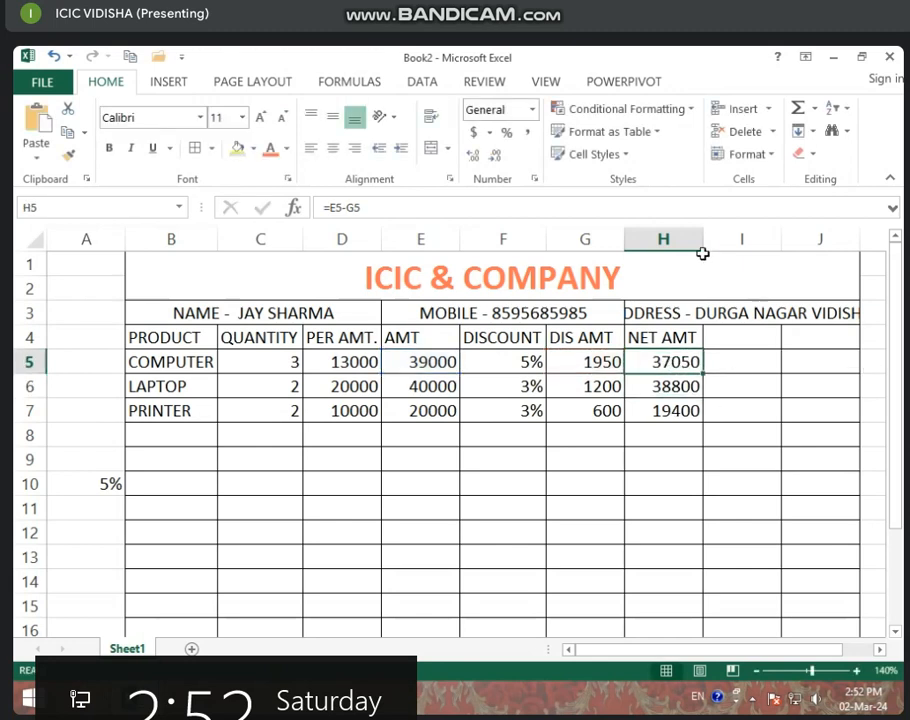
Remove all cell borders from columns H through J and beyond.
drag(692, 238, 859, 211)
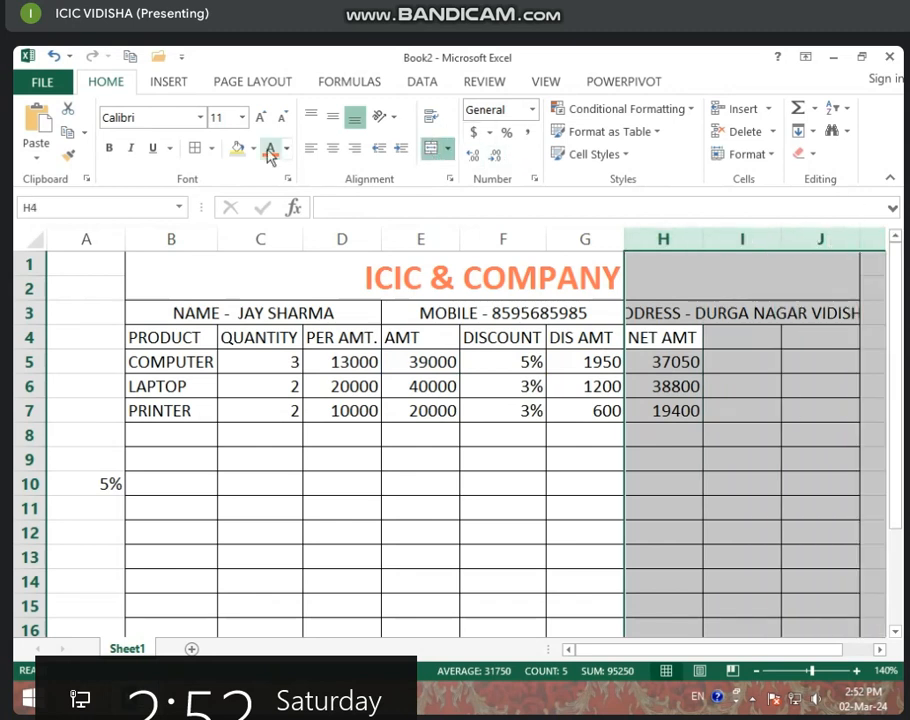
click(211, 158)
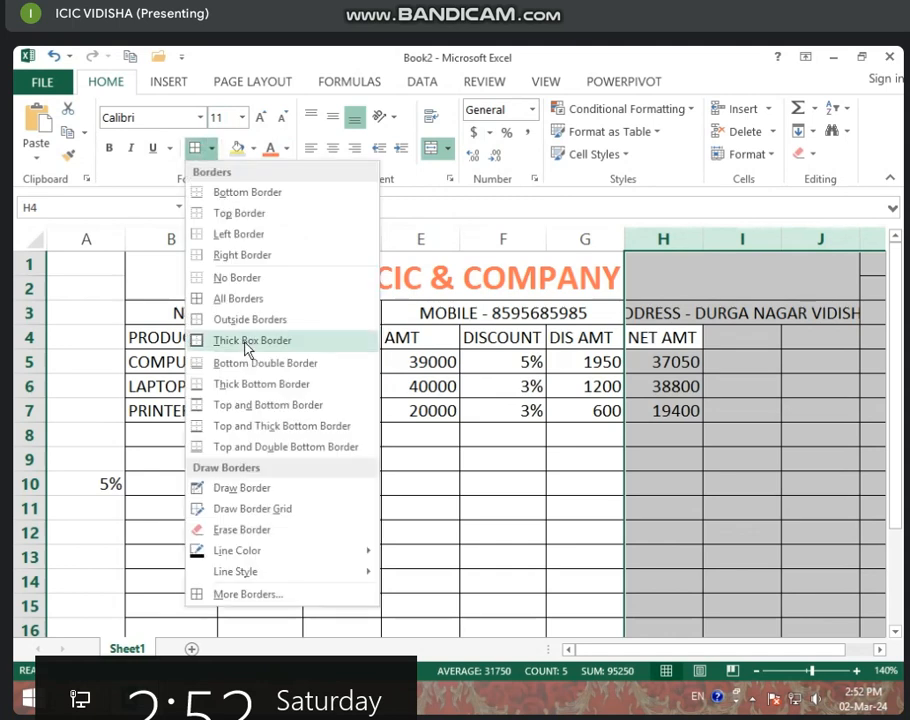
click(236, 287)
click(779, 429)
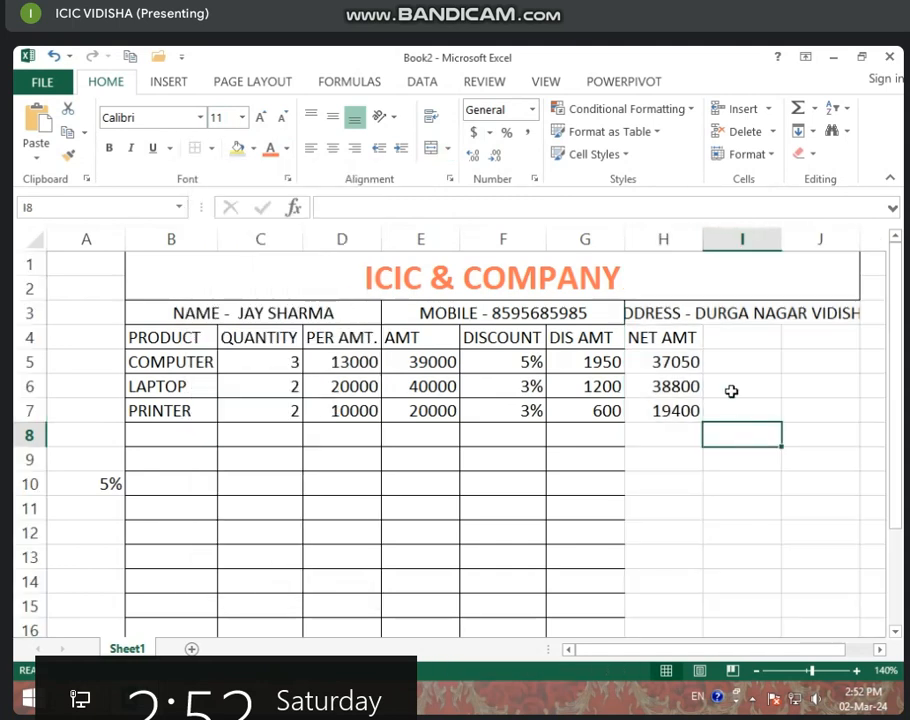
Apply all borders to the NET AMT column H.
click(641, 240)
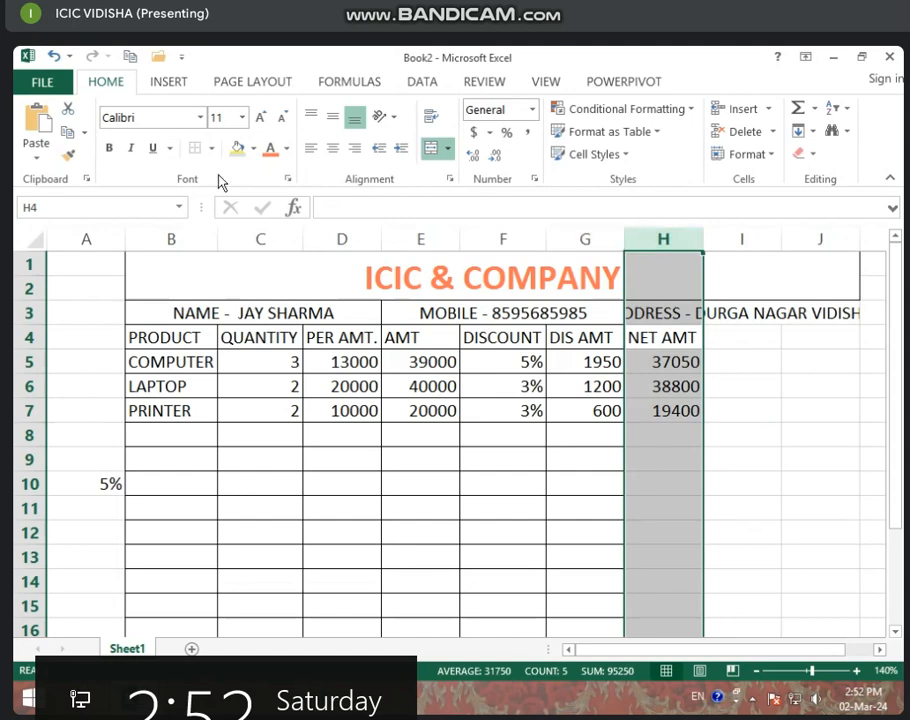
click(211, 149)
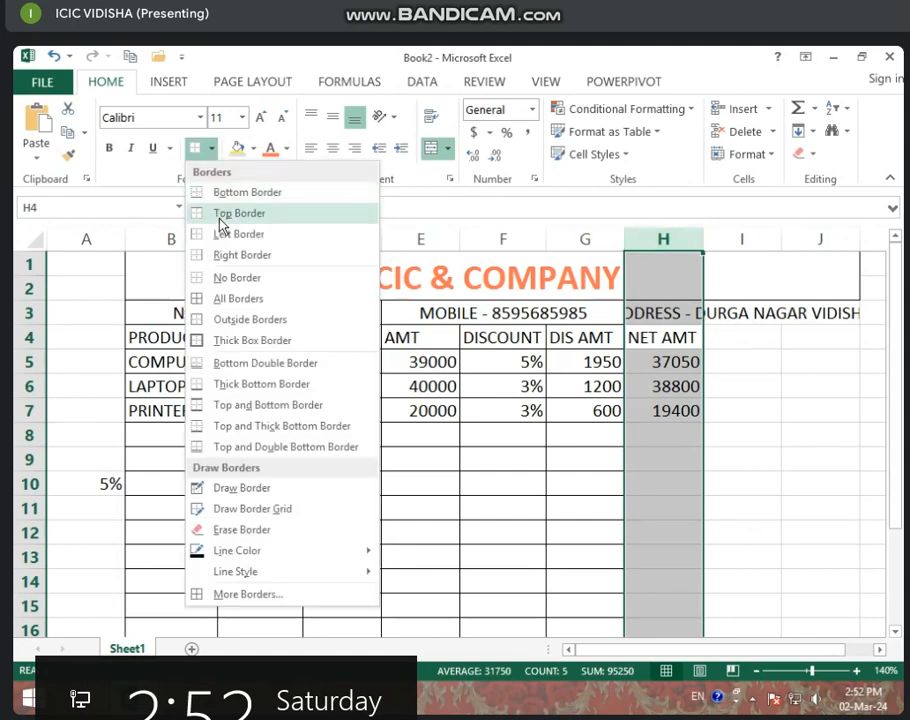
click(229, 302)
click(802, 414)
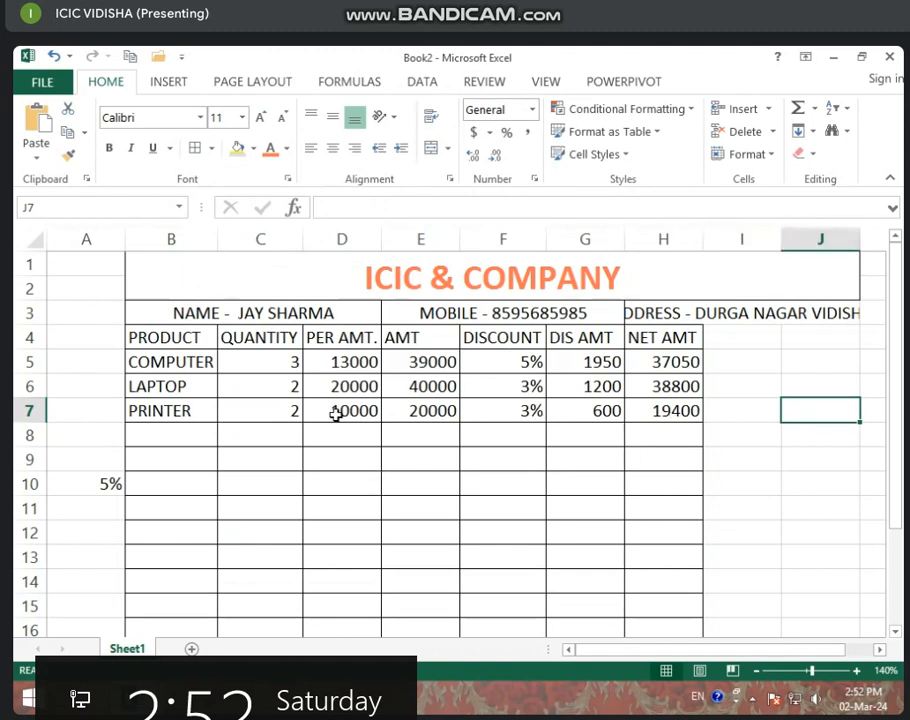
Colour the text of the customer details row and the column header row (B3:J4) orange.
click(170, 362)
click(128, 338)
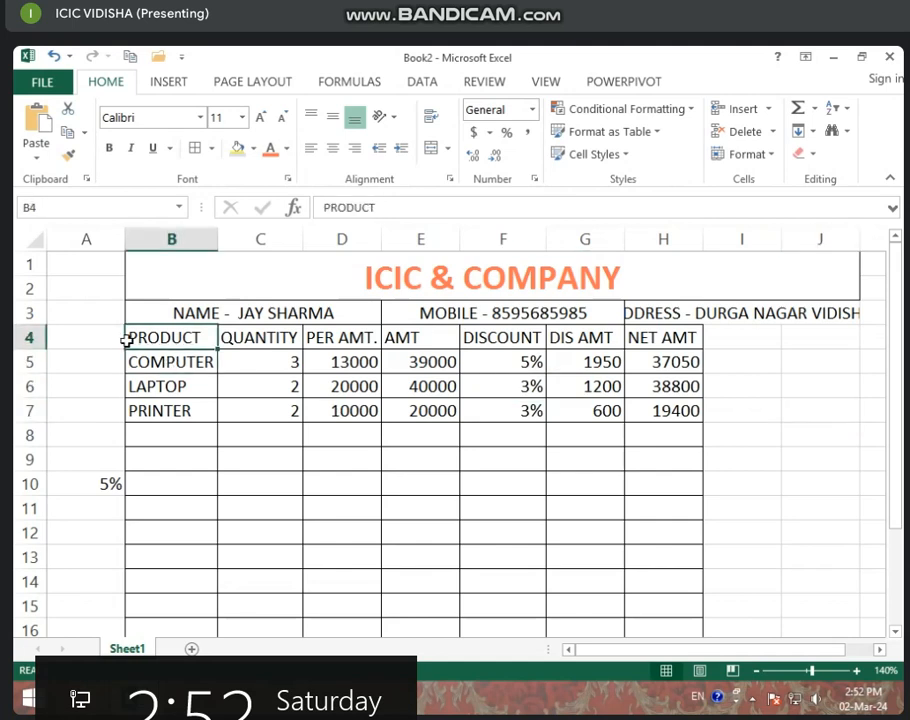
drag(128, 338, 697, 311)
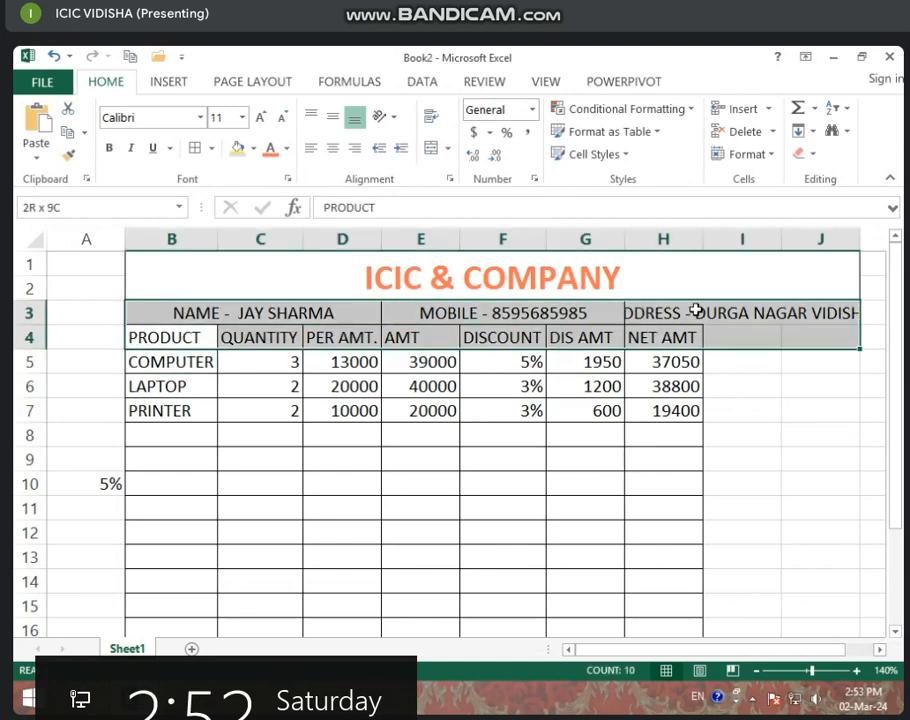
click(271, 148)
click(502, 435)
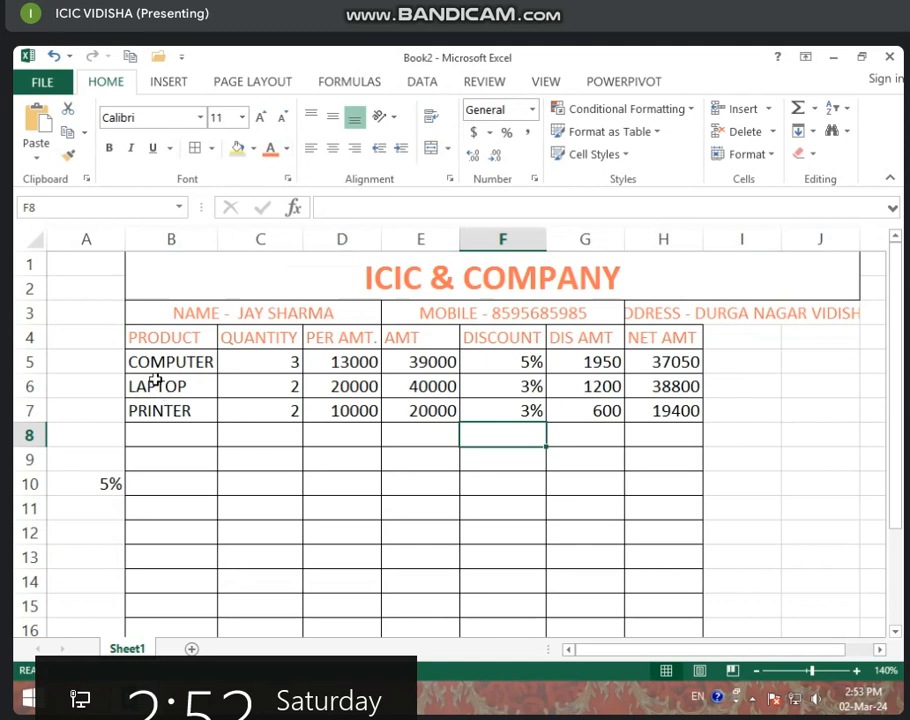
Review the product names in B5:B7 and the net amount formulas in H5:H7.
drag(158, 368, 165, 405)
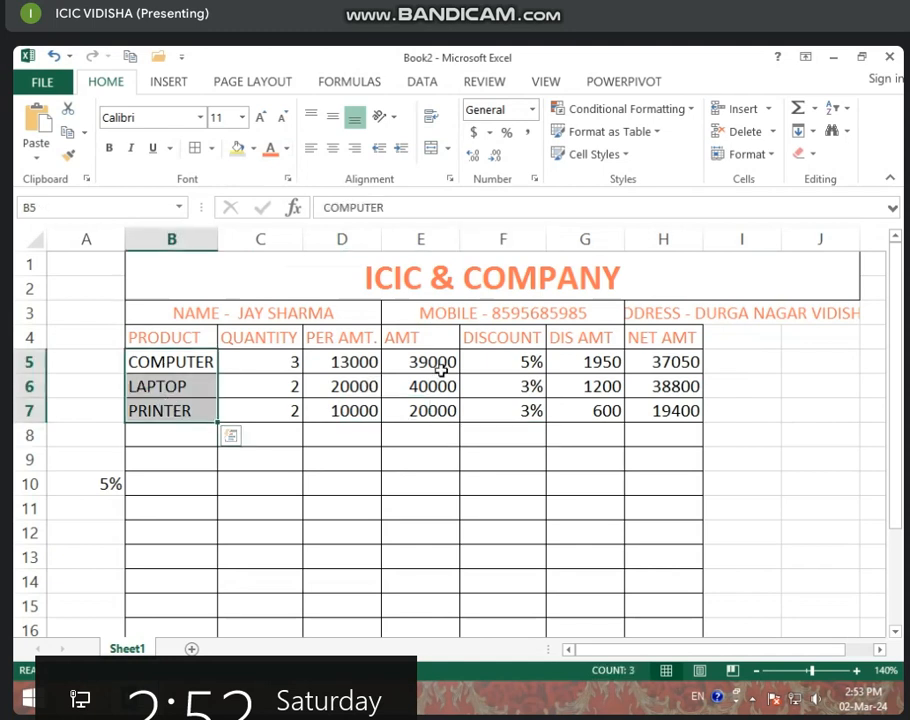
click(693, 370)
click(677, 388)
click(677, 411)
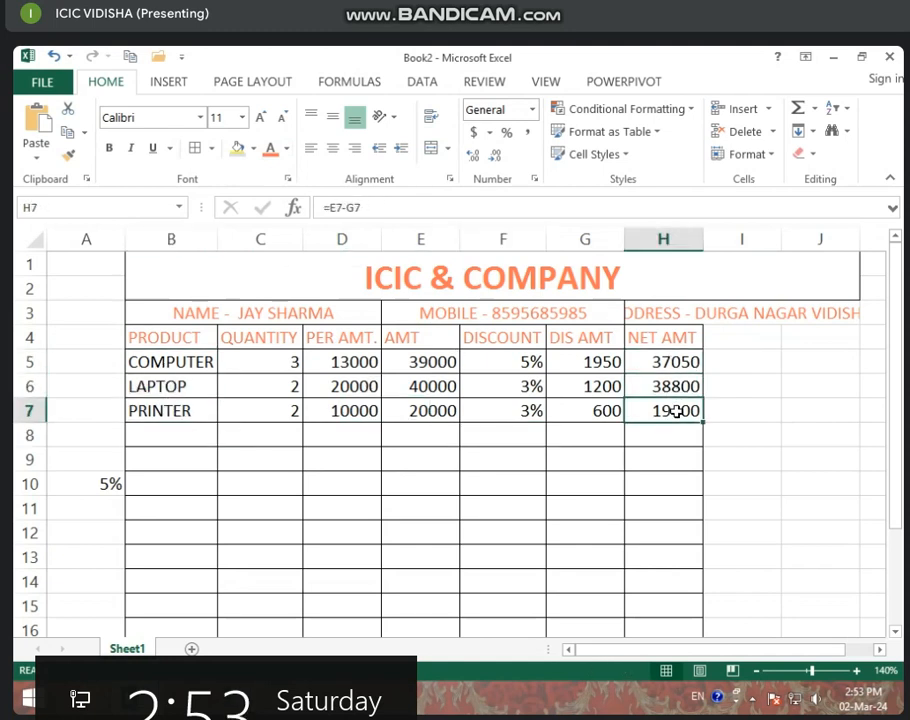
drag(677, 368, 673, 462)
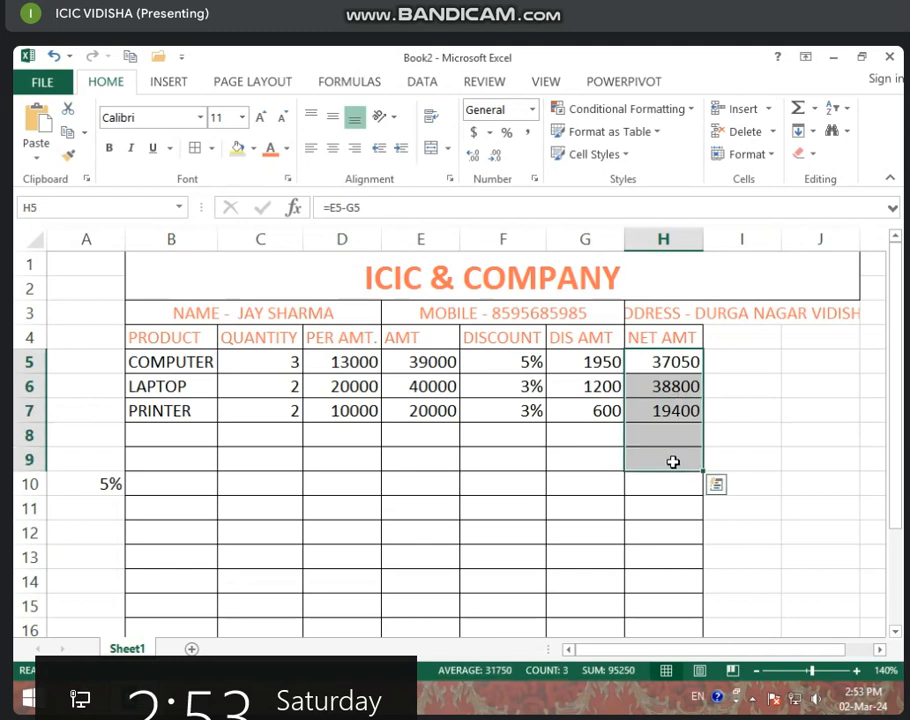
click(490, 506)
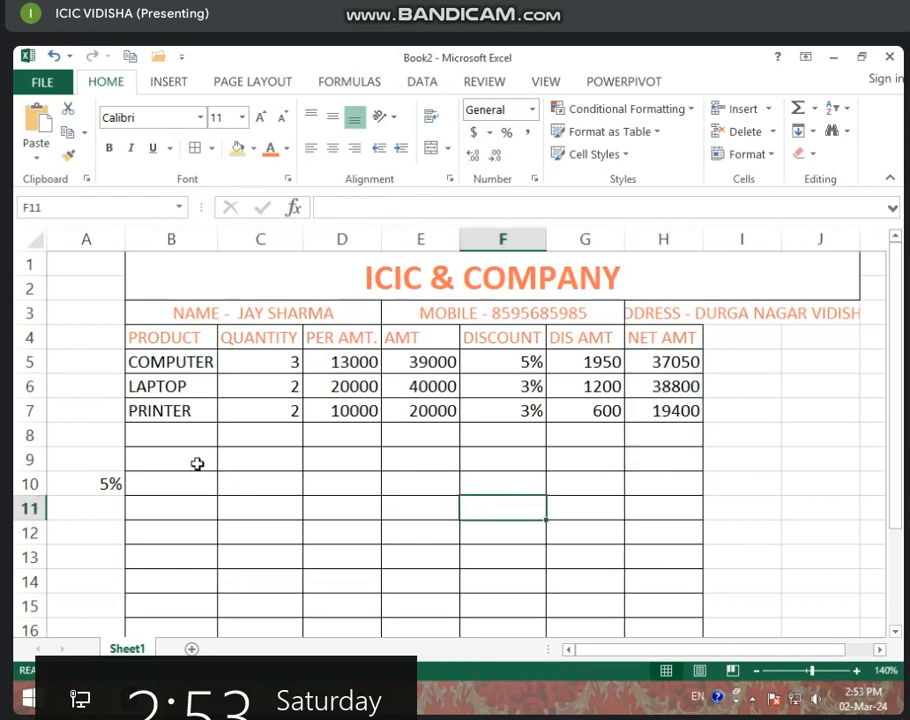
Merge and center cells B9:F9 below the product rows and enter the label TOTAL.
drag(191, 464, 516, 455)
click(314, 476)
click(662, 461)
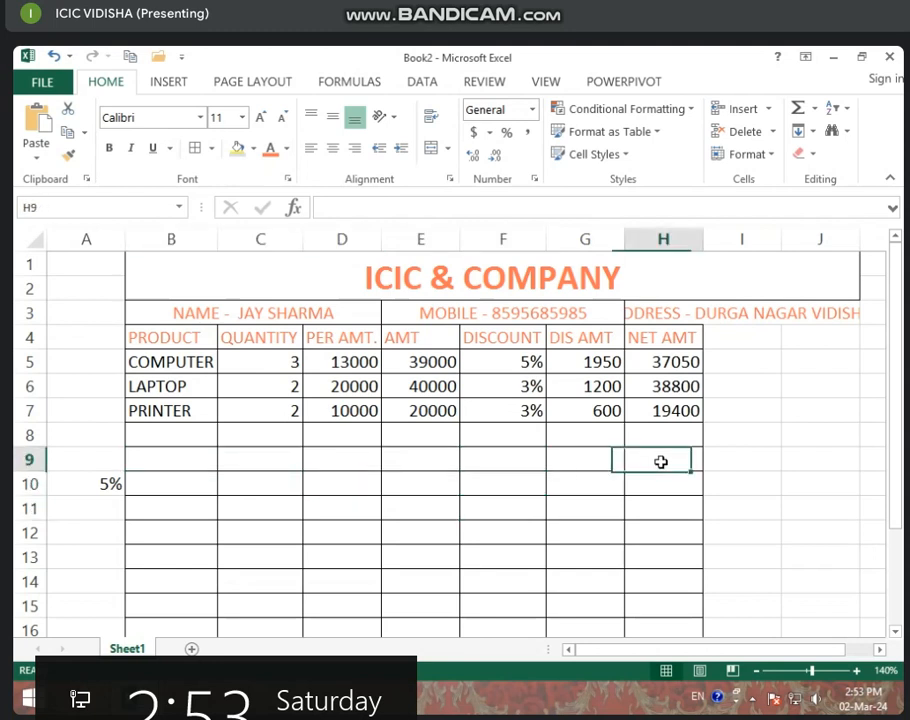
click(274, 461)
drag(205, 459, 480, 456)
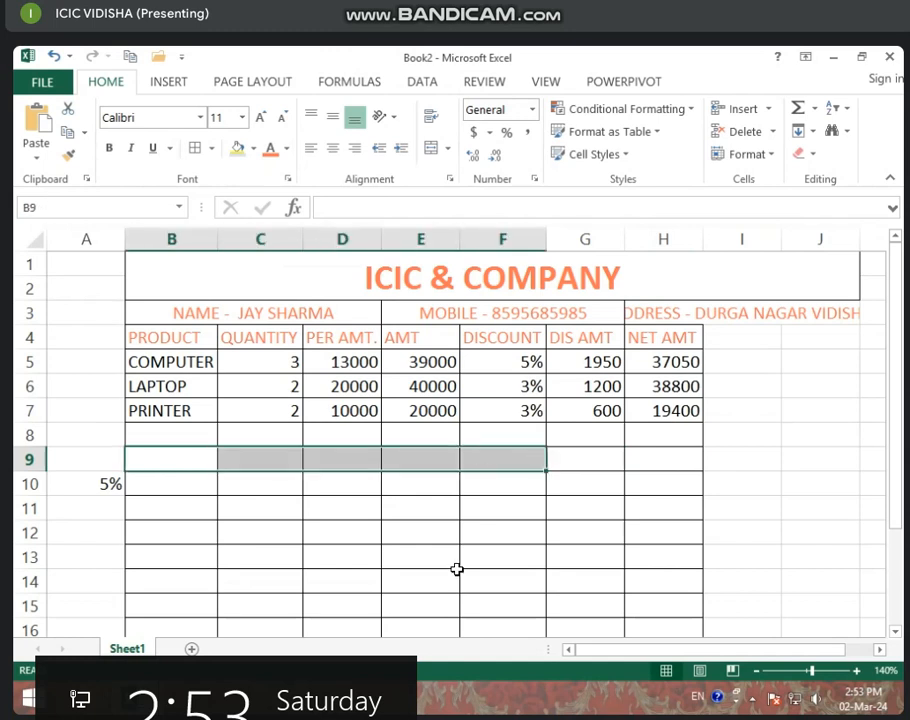
click(405, 557)
drag(214, 457, 493, 455)
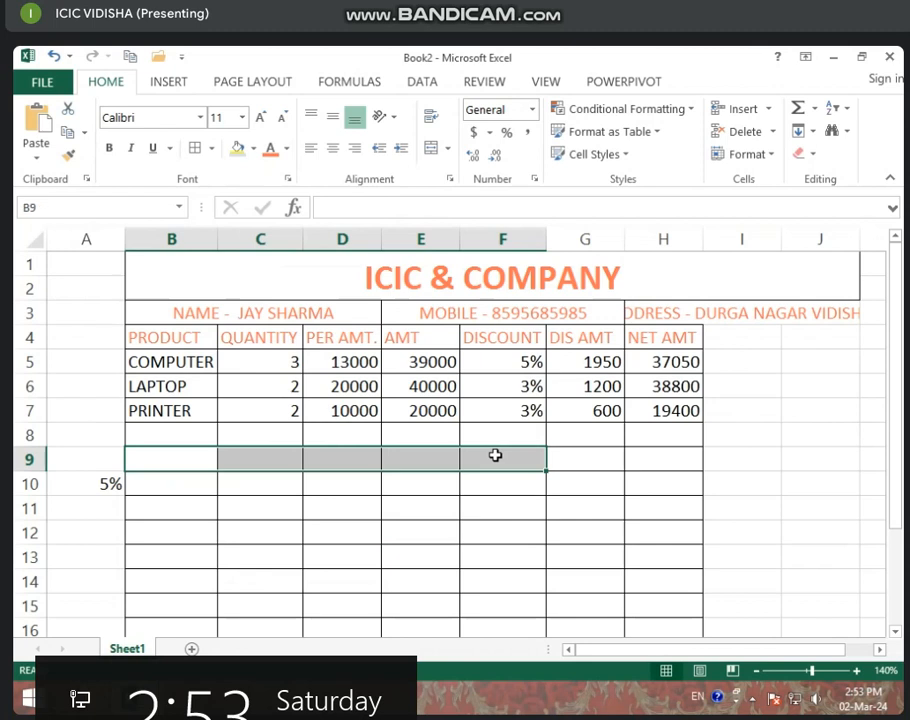
click(435, 150)
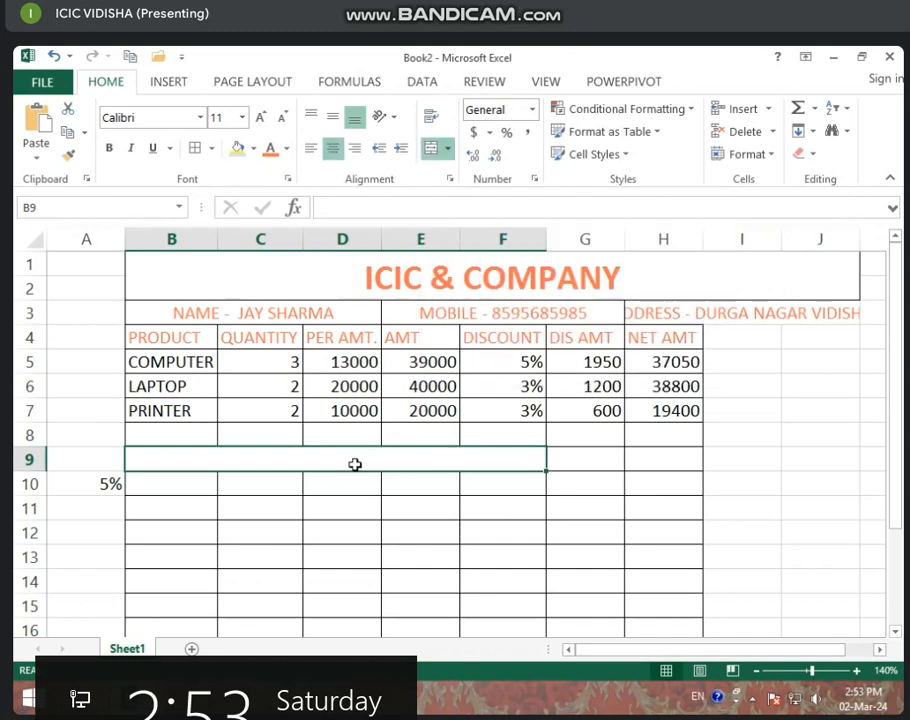
click(342, 508)
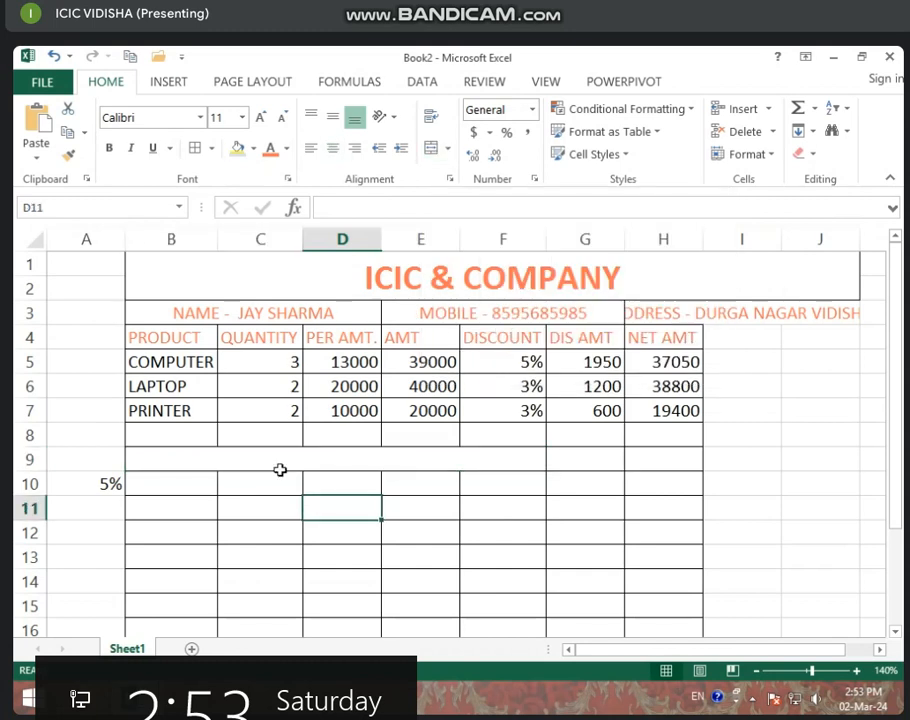
click(280, 469)
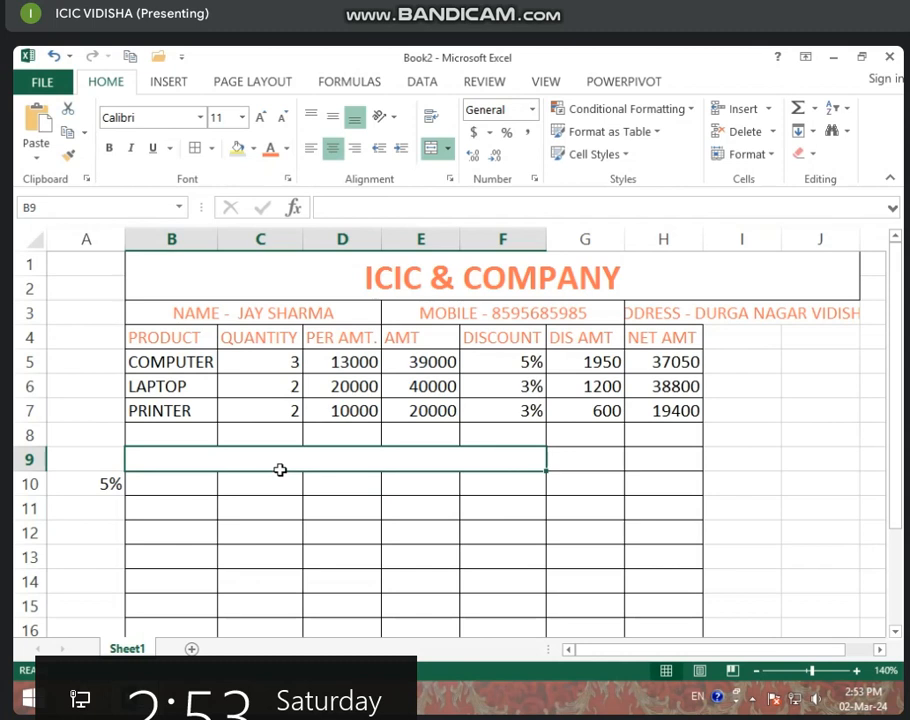
text(TOTAL)
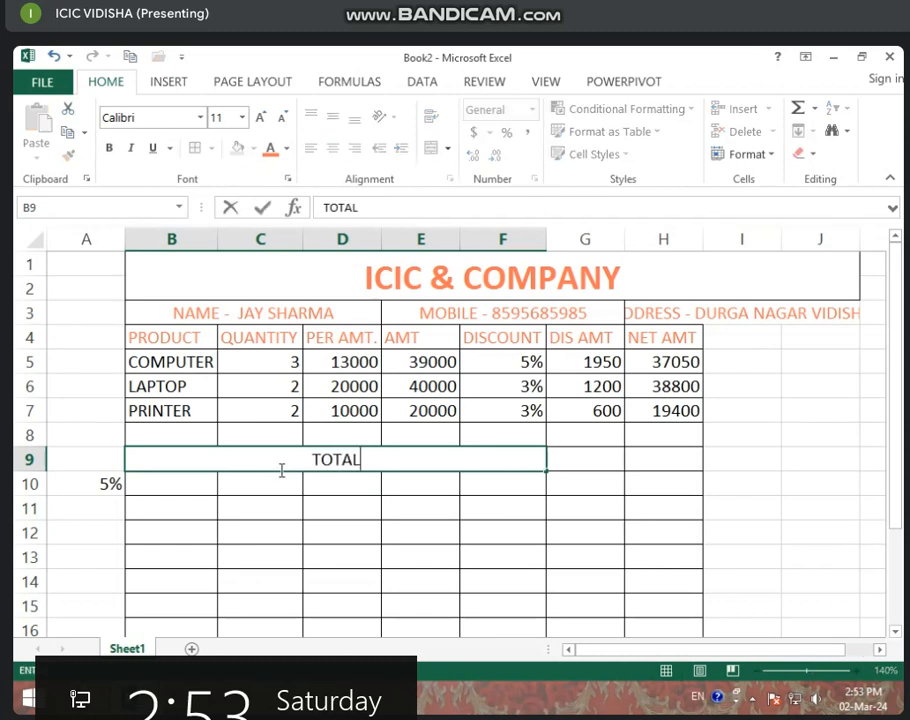
Add up the NET AMT column in H9 with AutoSum over H5:H8.
click(684, 452)
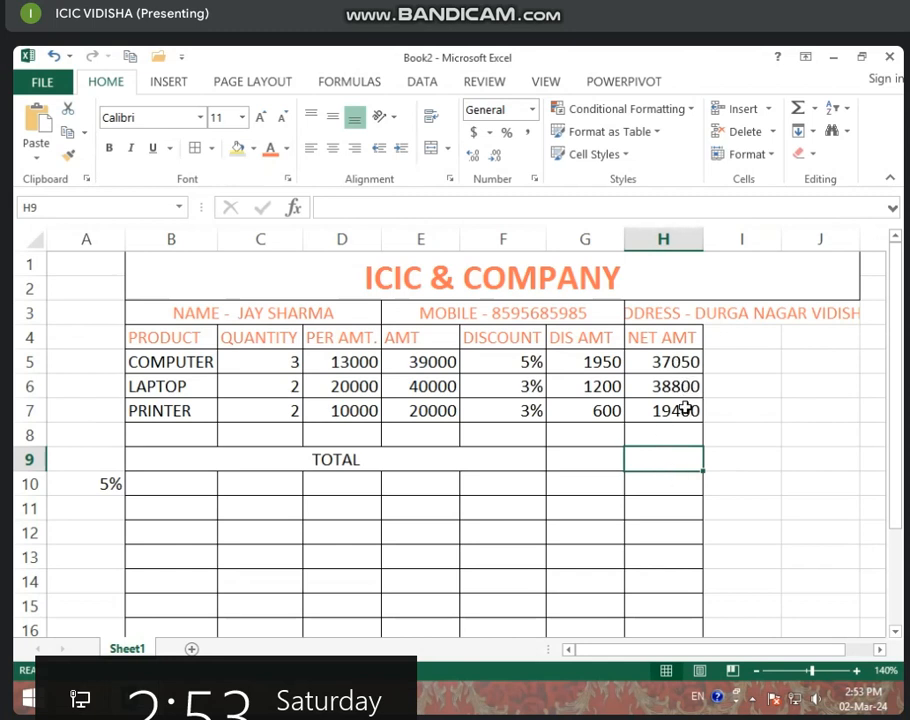
click(665, 366)
drag(665, 366, 675, 453)
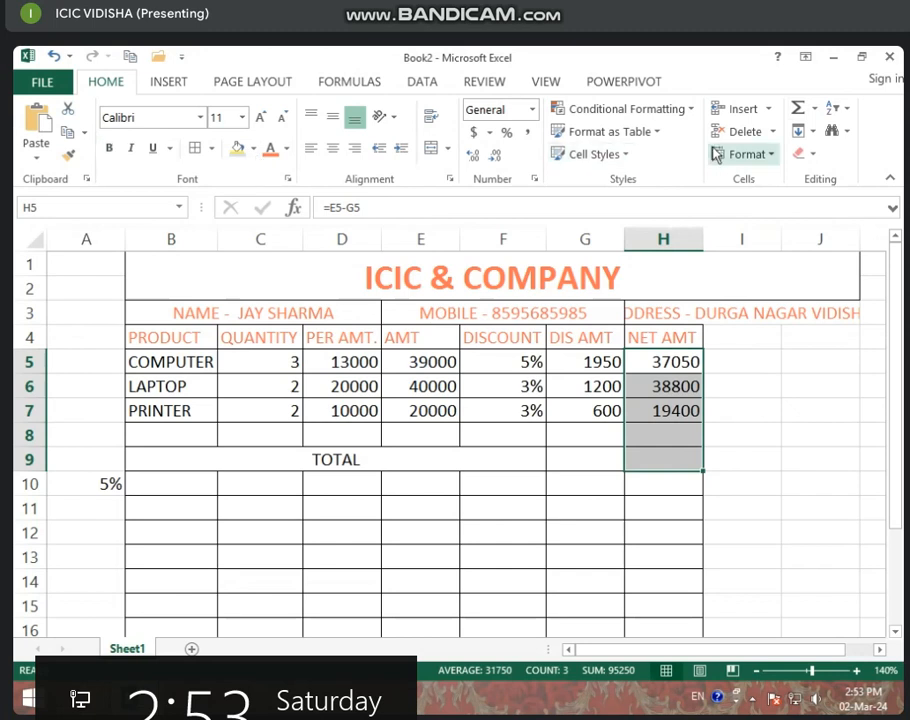
click(798, 113)
click(672, 463)
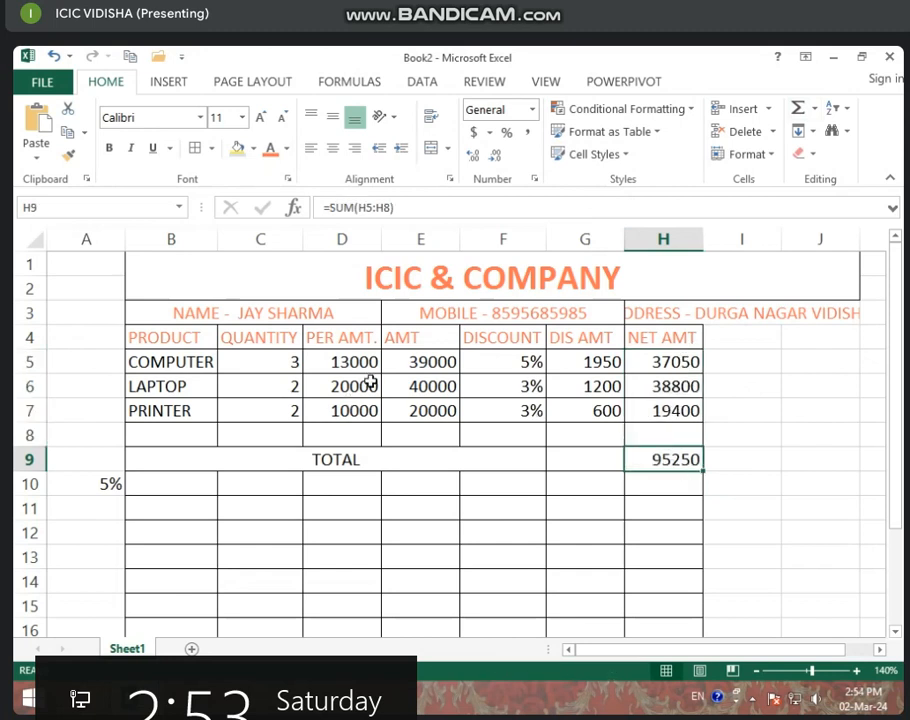
Set the COMPUTER row's per-unit amount in D5 to 12000.
click(414, 366)
click(362, 366)
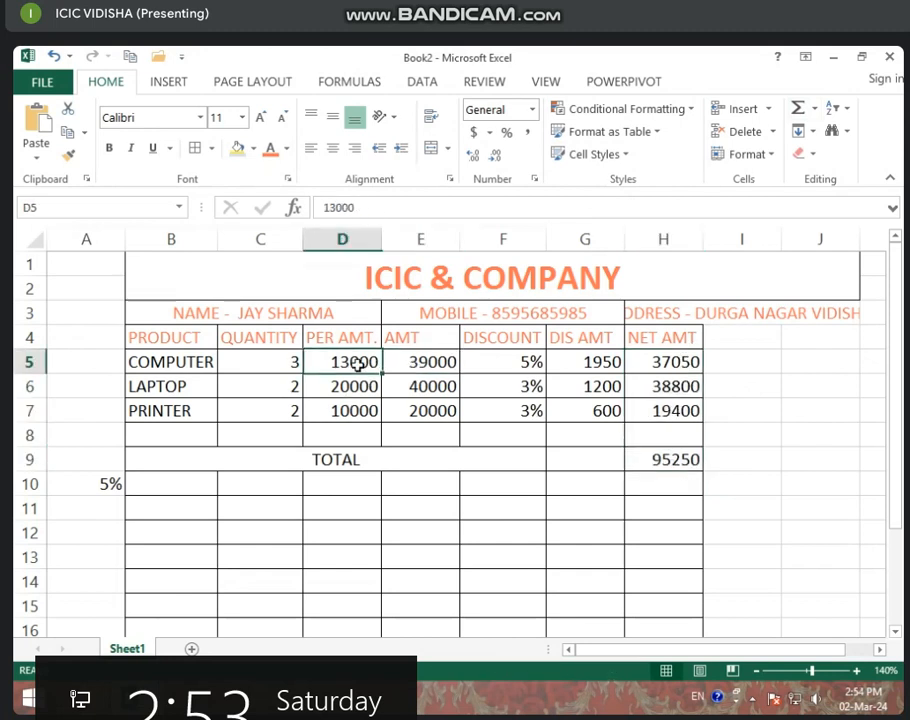
text(1)
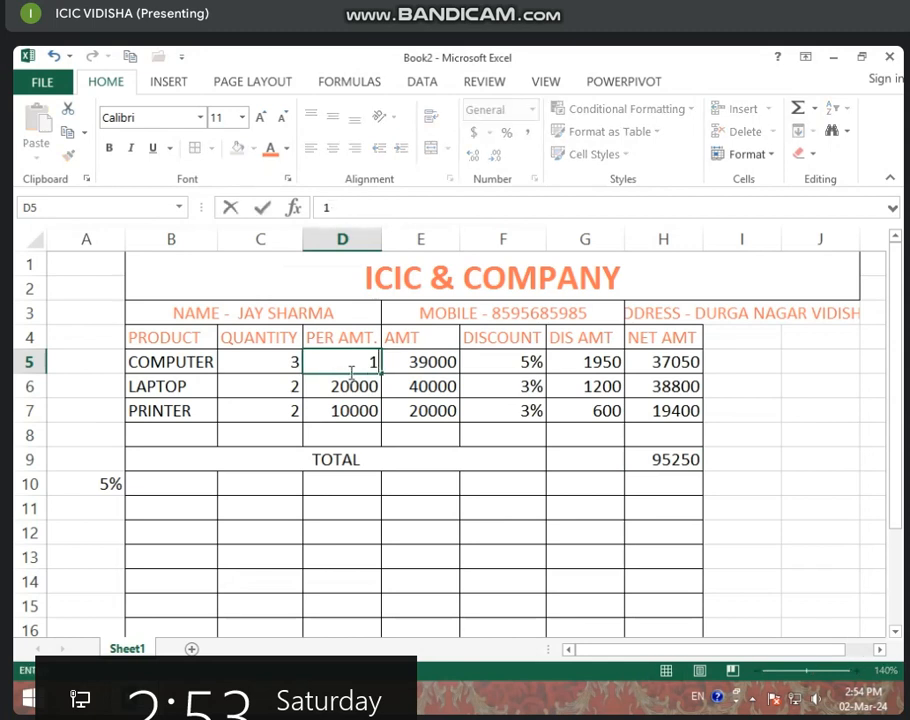
text(2000)
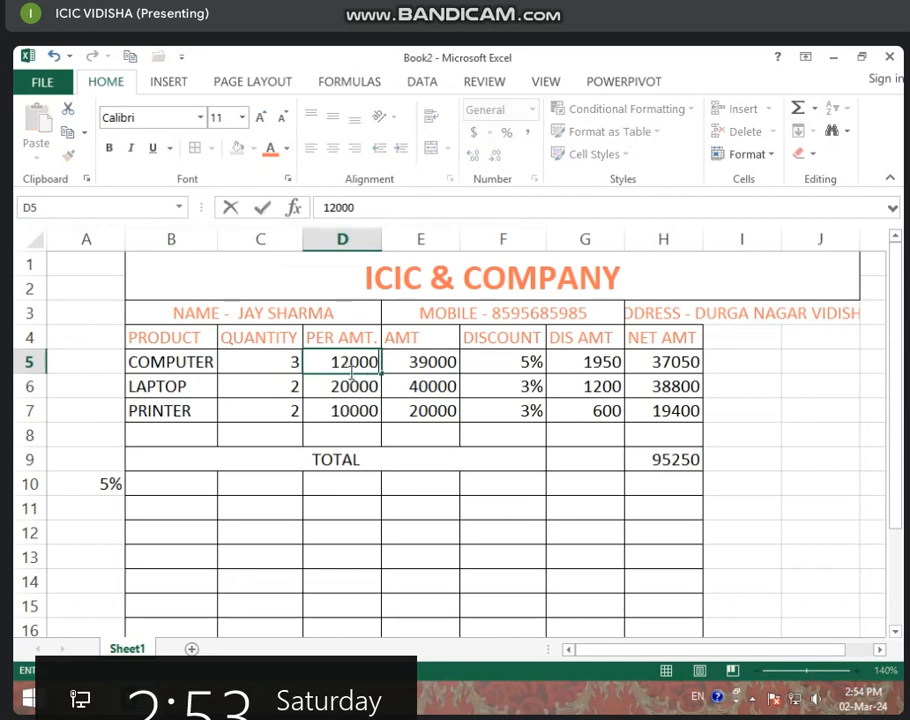
key(Return)
Check the COMPUTER row's discount and net amounts in G5 and H5 and the summed range H5:H9.
click(600, 366)
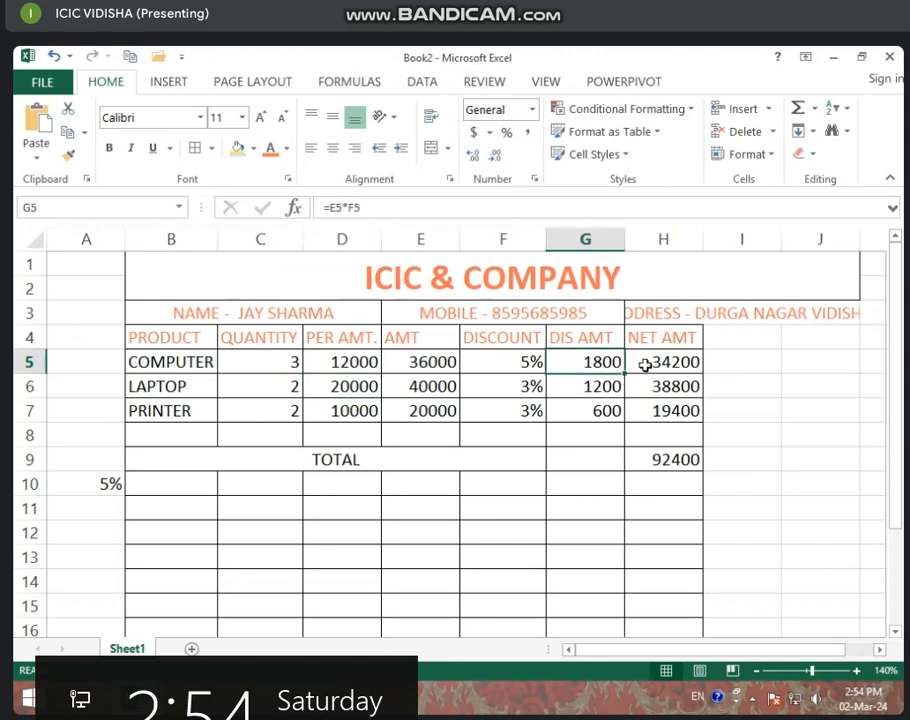
click(655, 362)
click(660, 461)
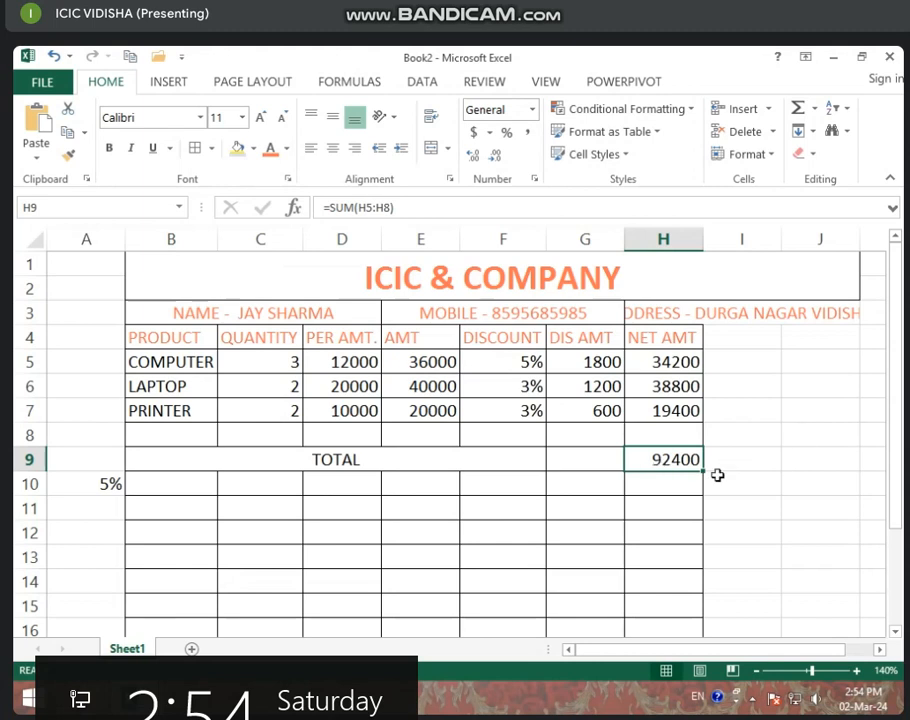
drag(655, 368, 665, 459)
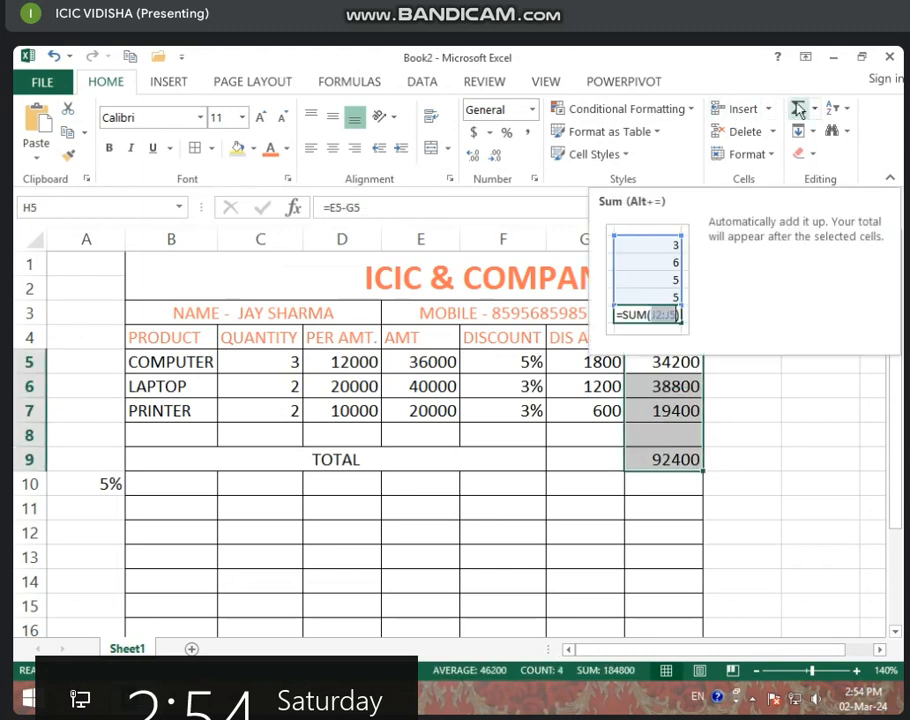
Replace the TOTAL amount in H9 with the formula =SUM(H5:H7).
click(676, 459)
key(Delete)
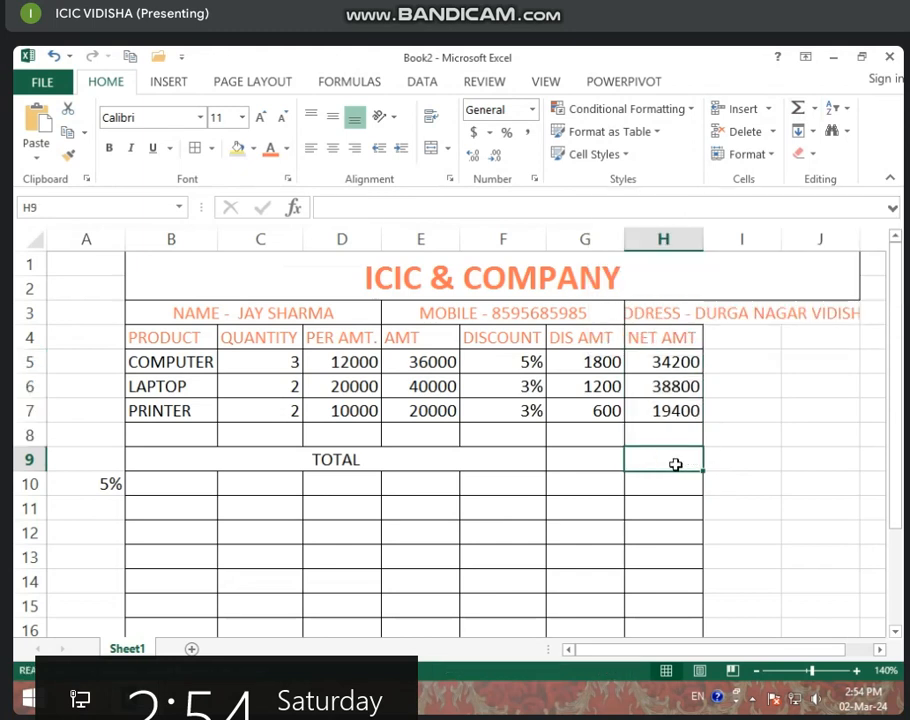
text(=)
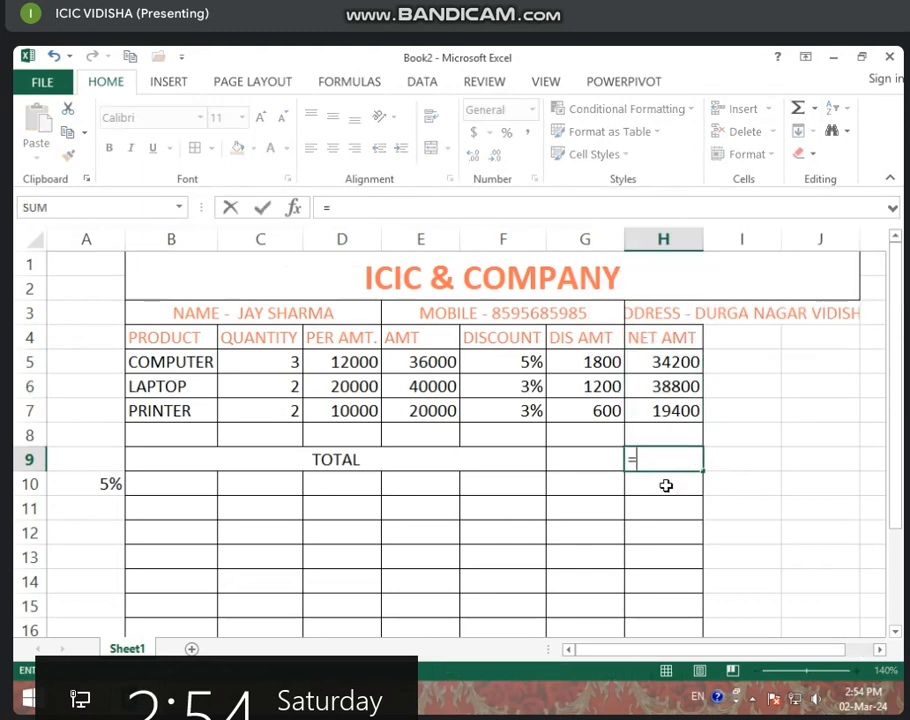
text(SUM)
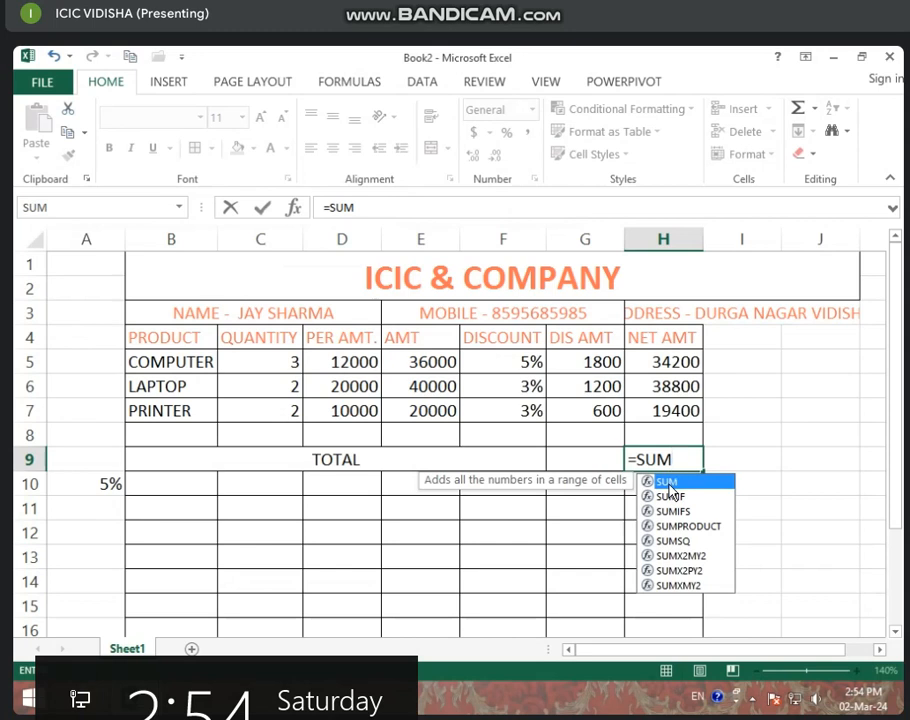
double_click(668, 483)
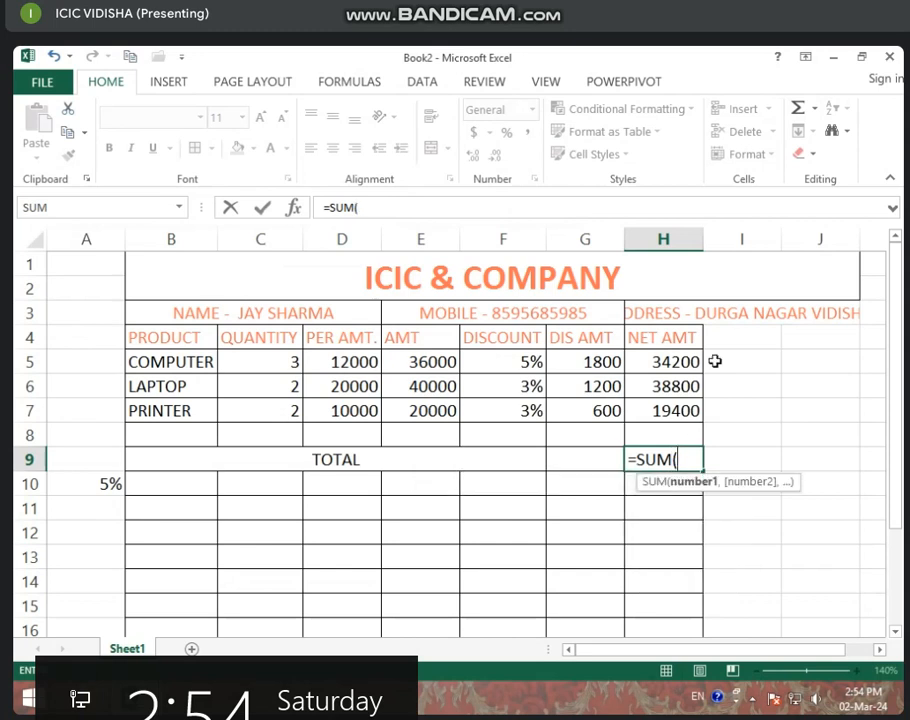
drag(687, 362, 679, 408)
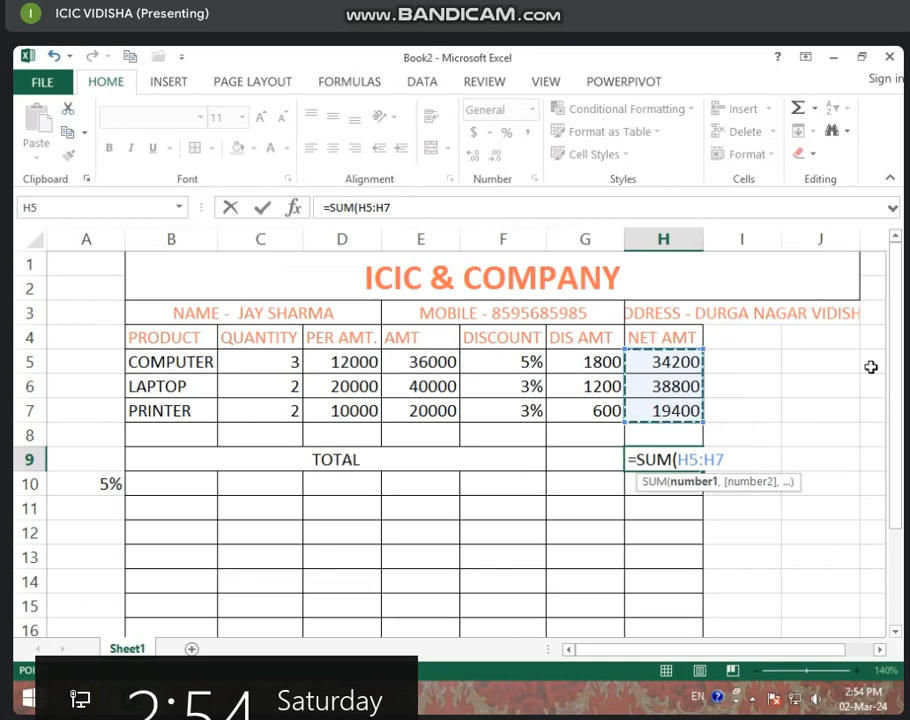
text())
key(Return)
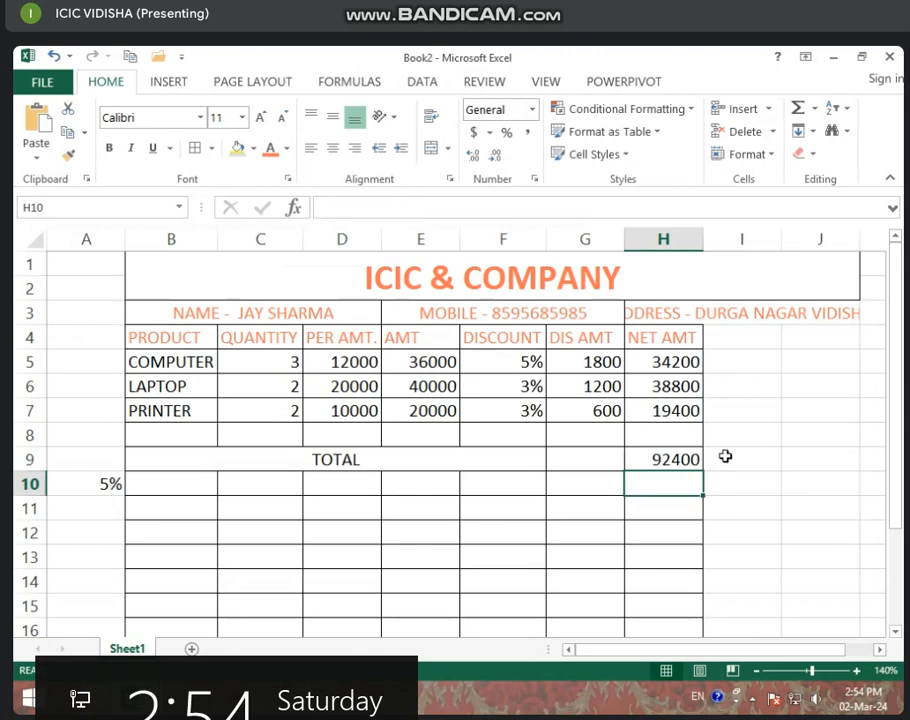
key(Up)
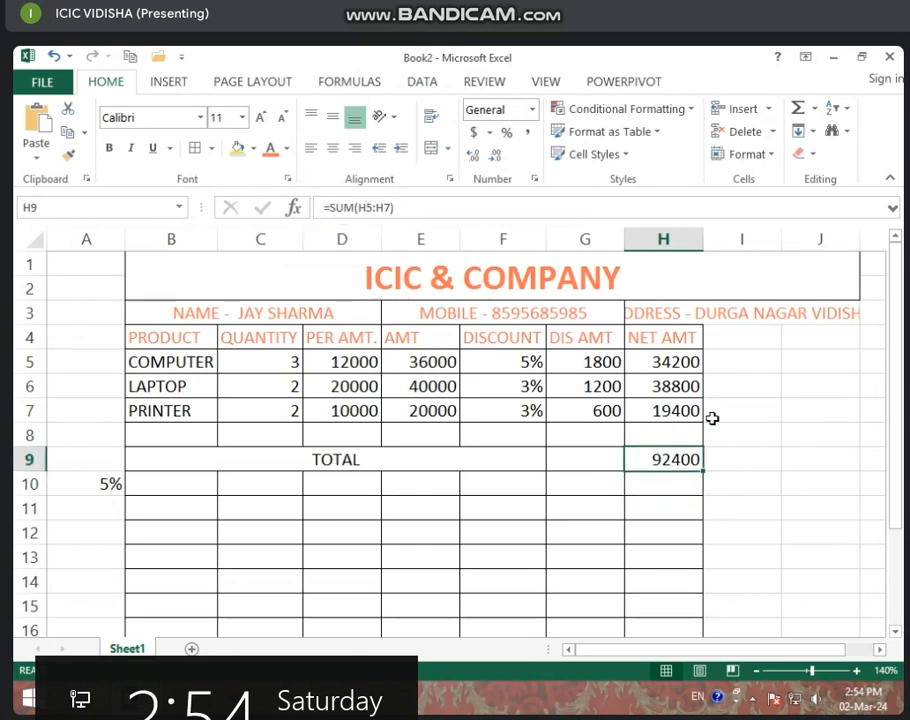
click(642, 485)
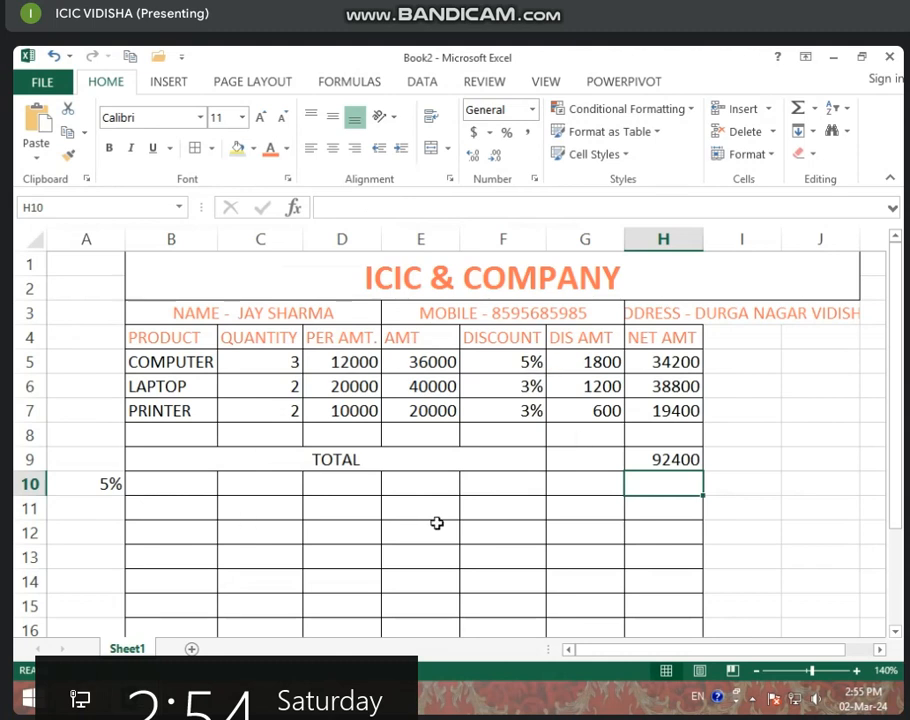
click(471, 493)
click(511, 368)
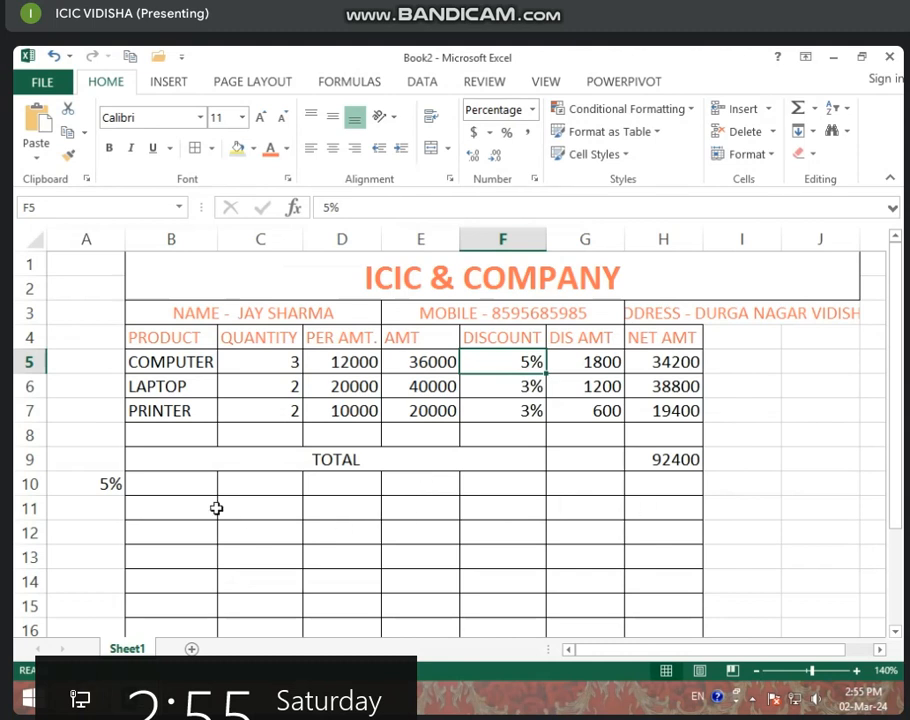
Merge and center cells B11:F11 below the TOTAL row and enter the label GST.
drag(214, 506, 512, 510)
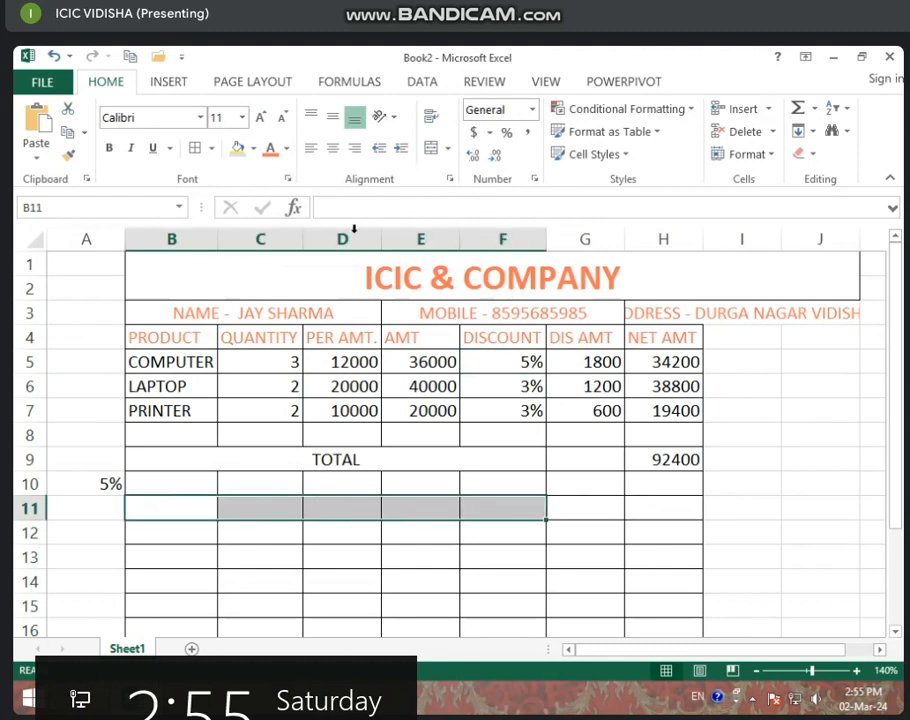
click(431, 147)
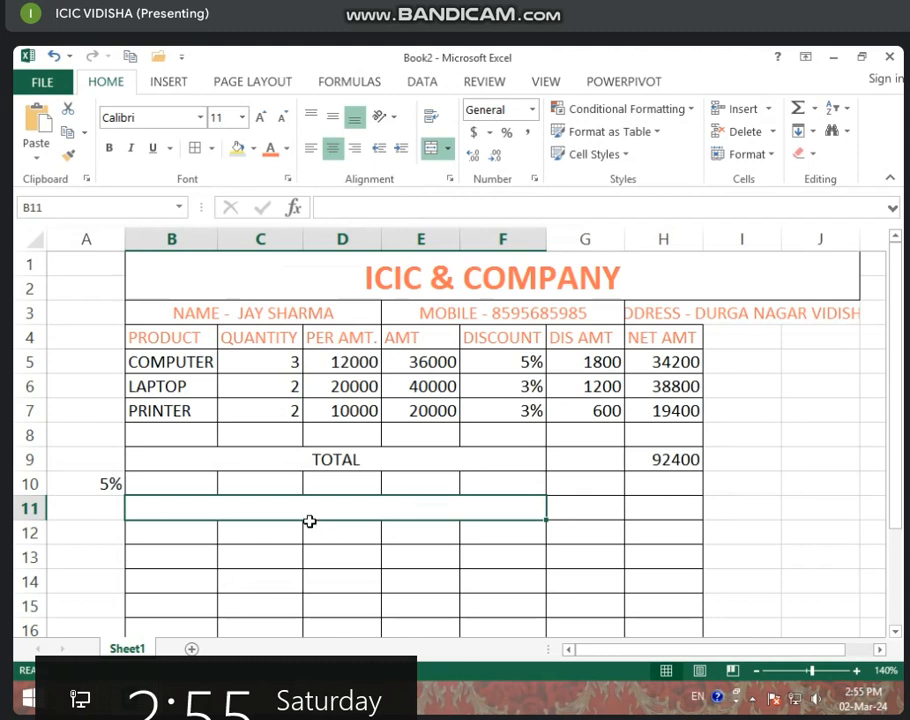
text(G)
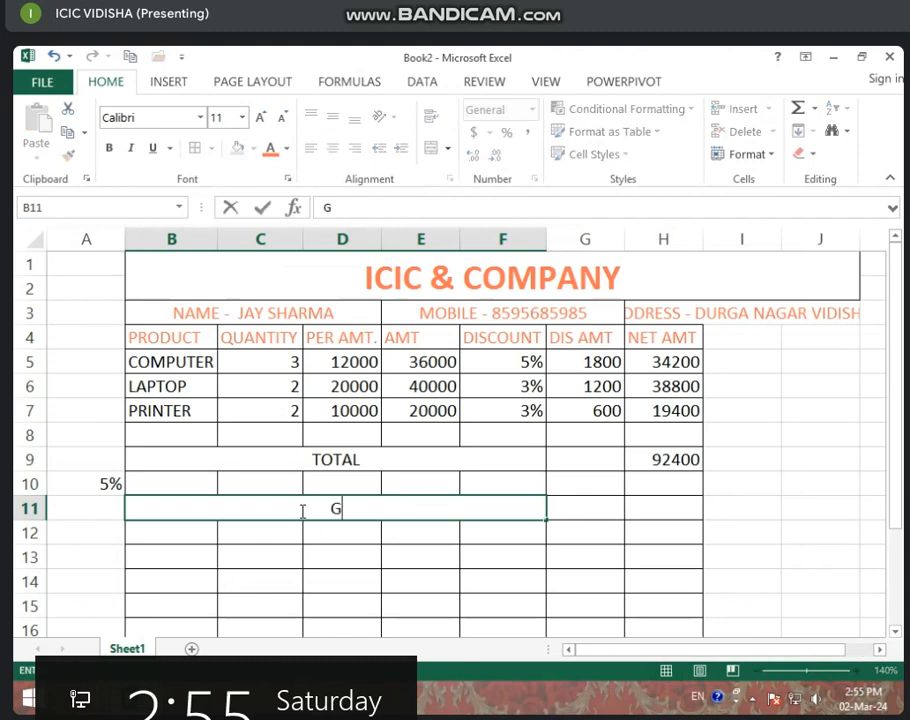
text(D)
key(BackSpace)
text(ST)
click(288, 532)
click(273, 513)
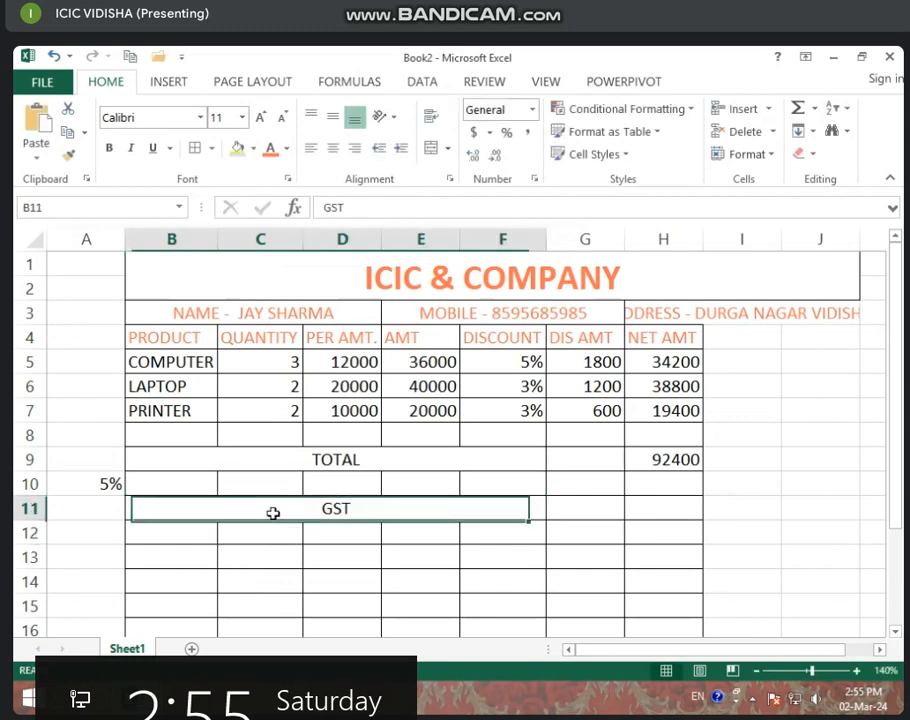
click(271, 527)
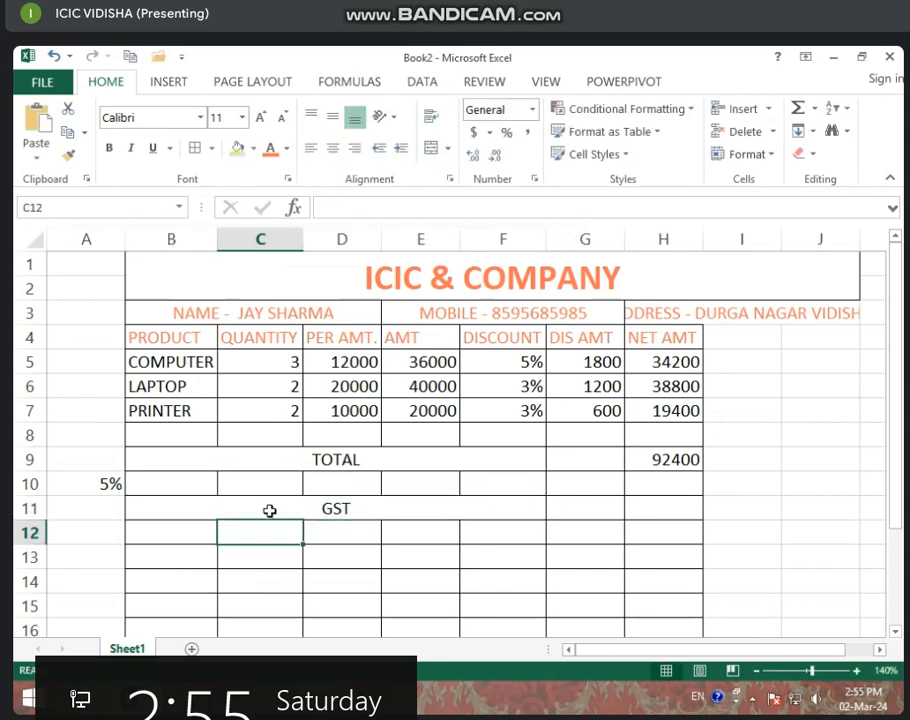
Enter a GST rate of 9% in G11 beside the GST label.
click(426, 510)
click(583, 510)
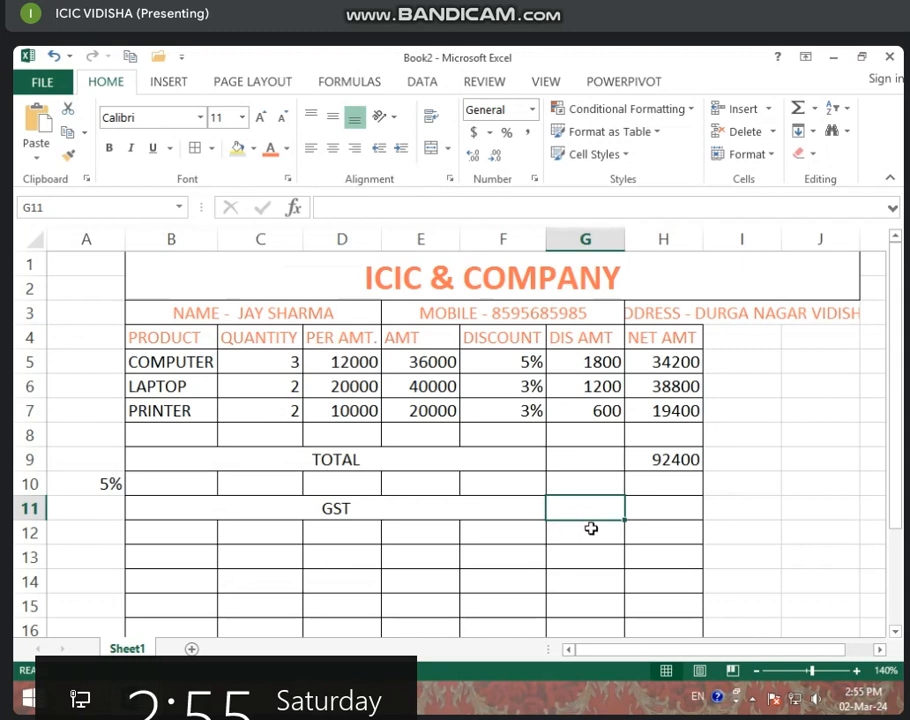
click(668, 460)
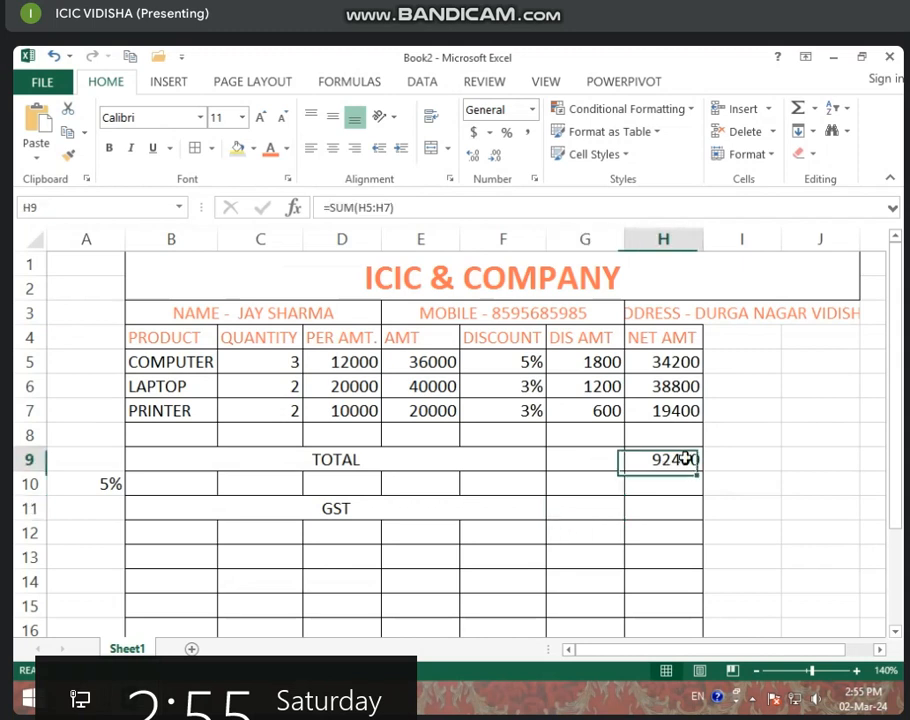
click(578, 513)
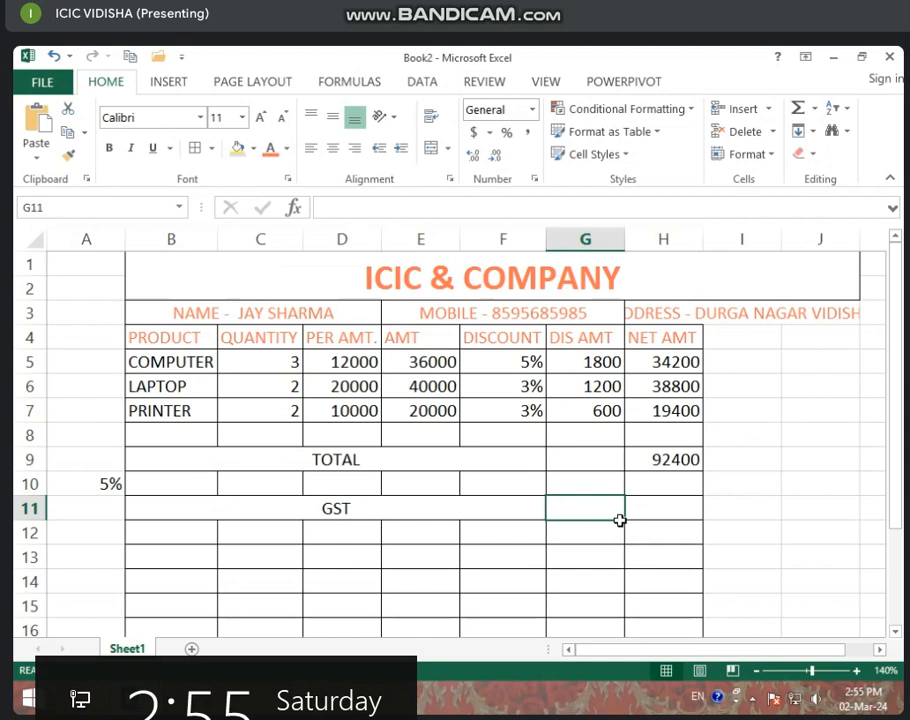
text(9)
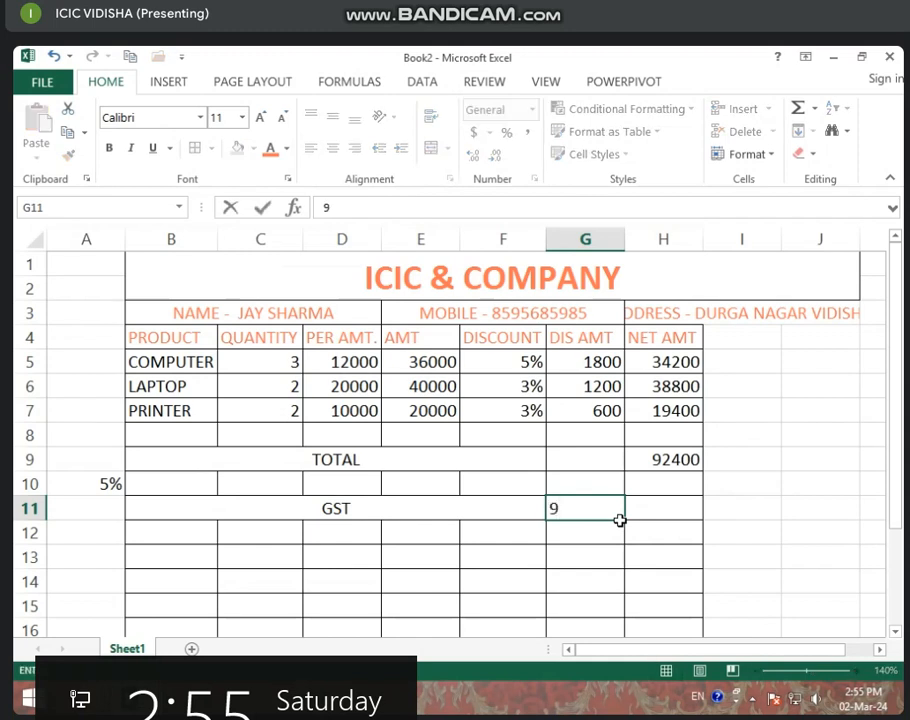
text(%)
key(Return)
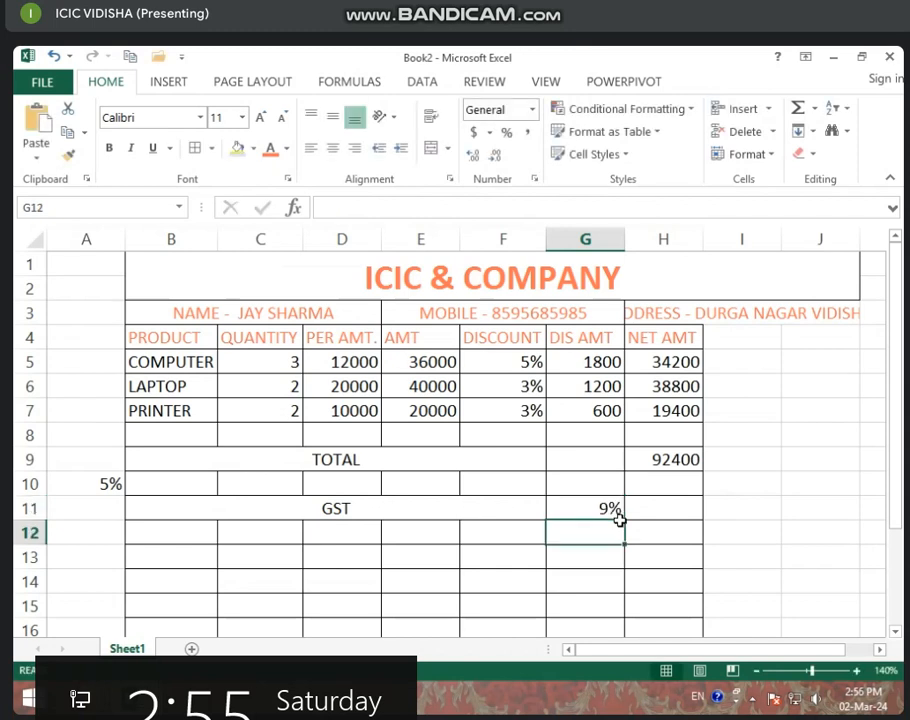
Calculate the GST amount in H11 with the formula =H9*G11.
click(669, 509)
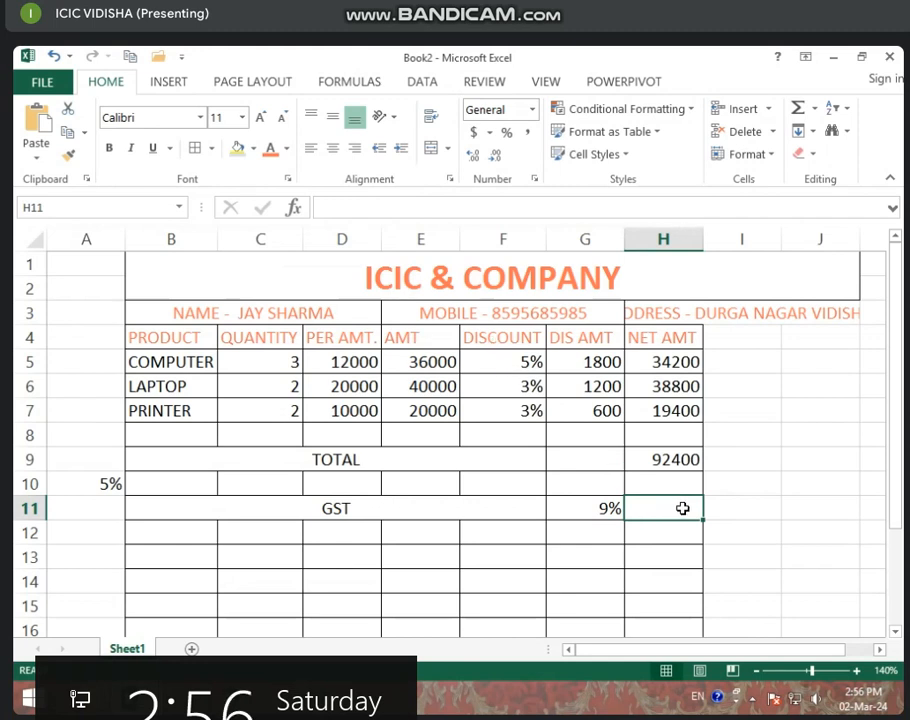
text(=)
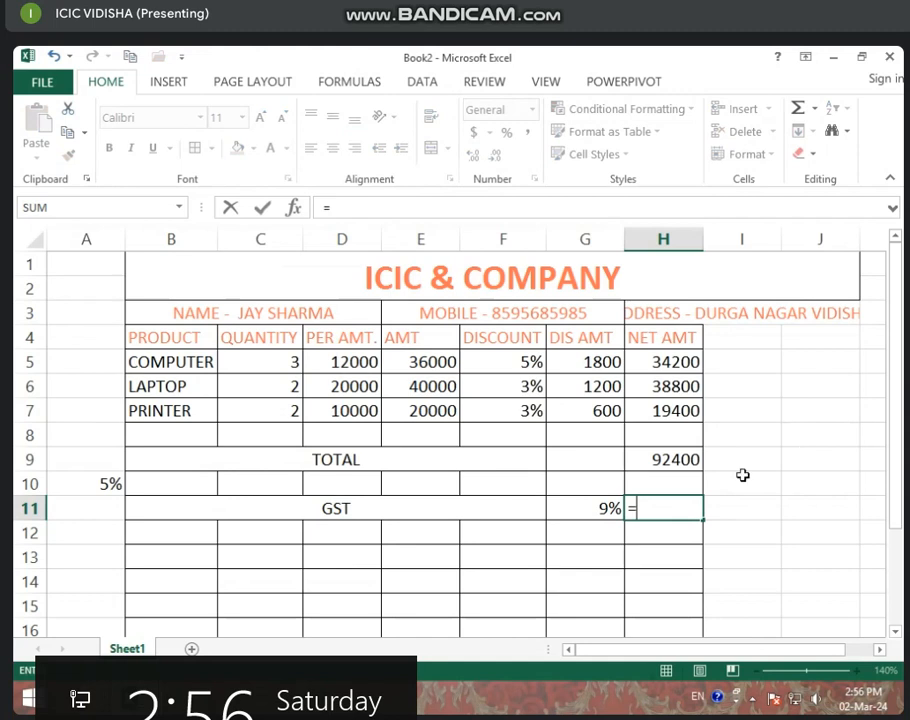
click(676, 461)
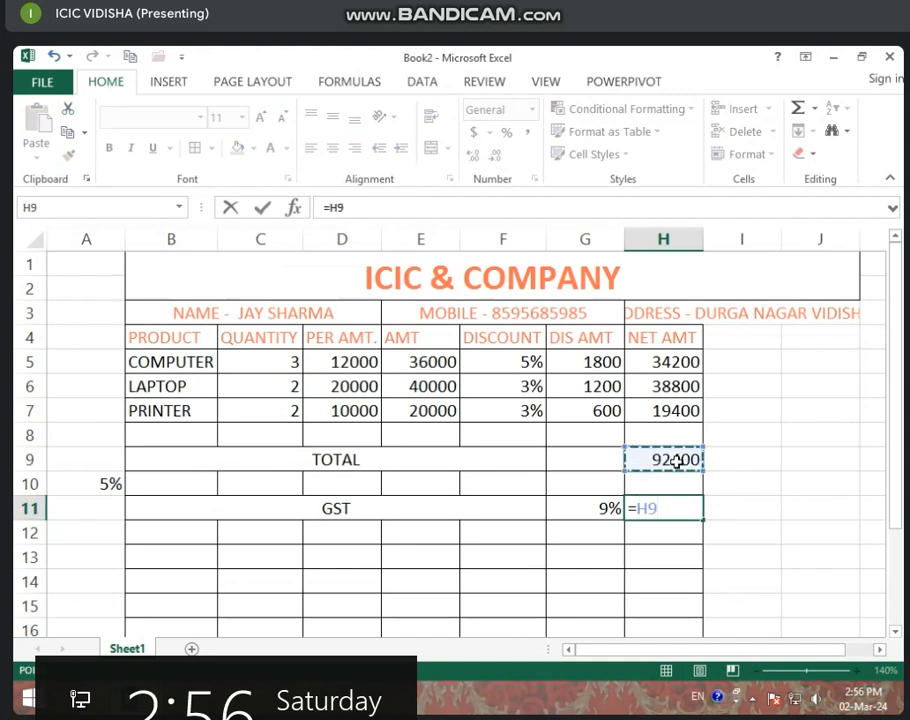
text(*)
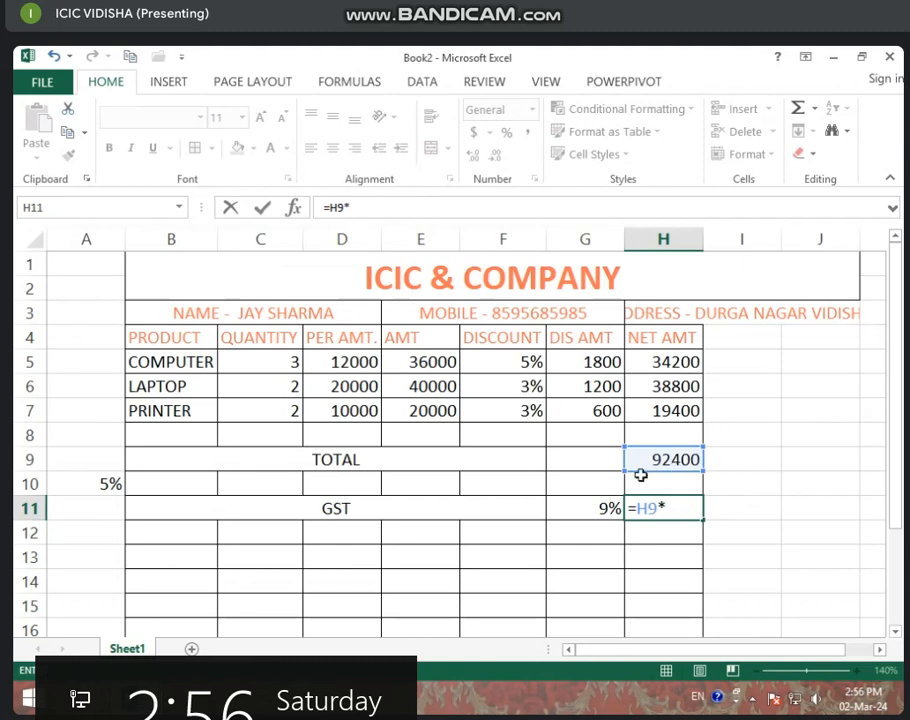
click(590, 512)
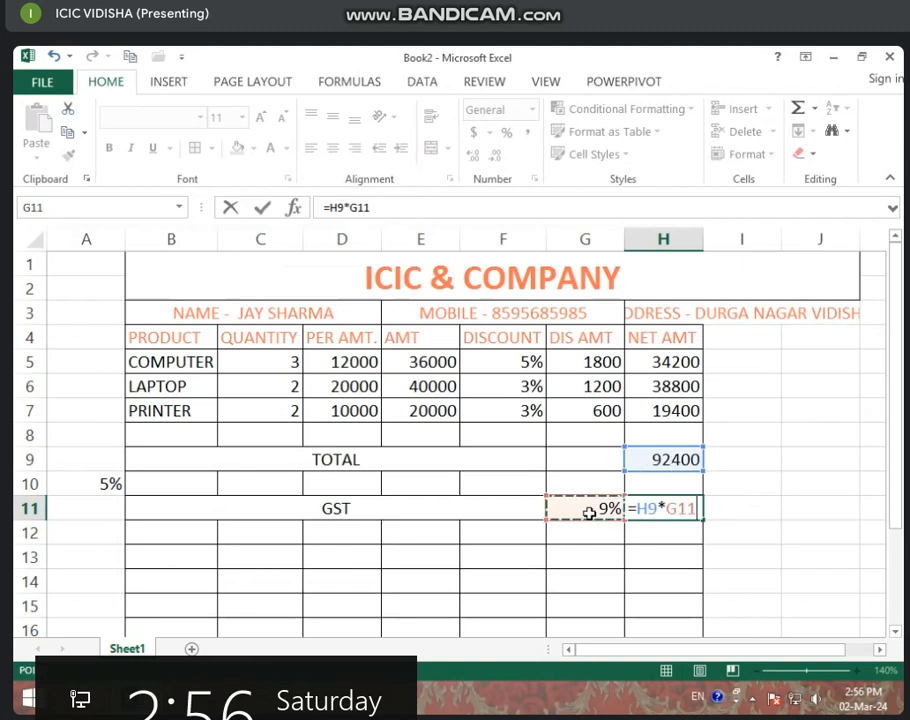
key(Return)
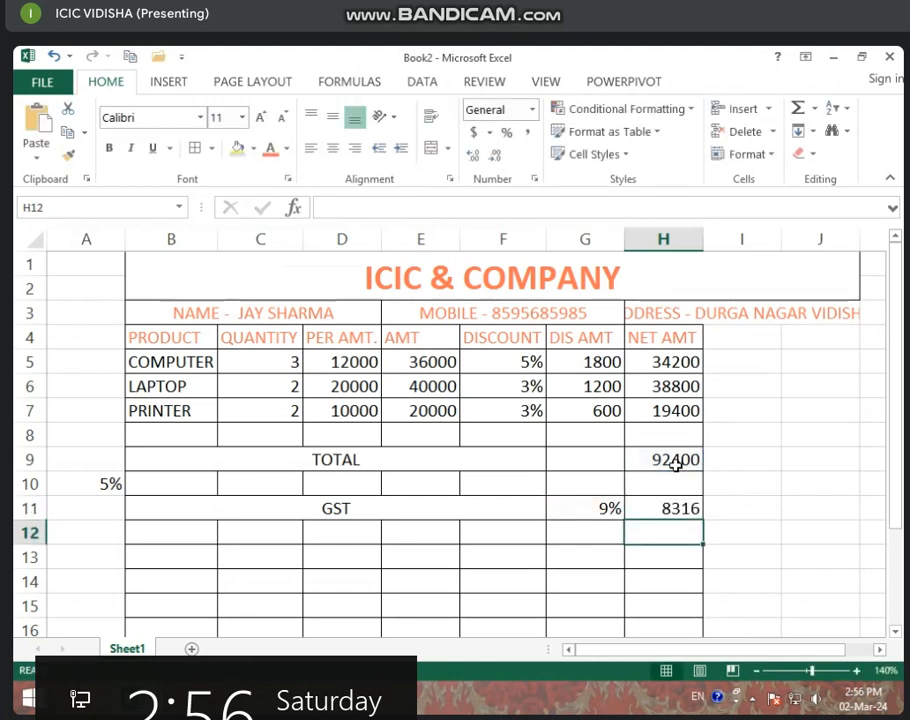
Check the GST amount in H11 against the TOTAL amount in H9.
click(676, 460)
click(680, 512)
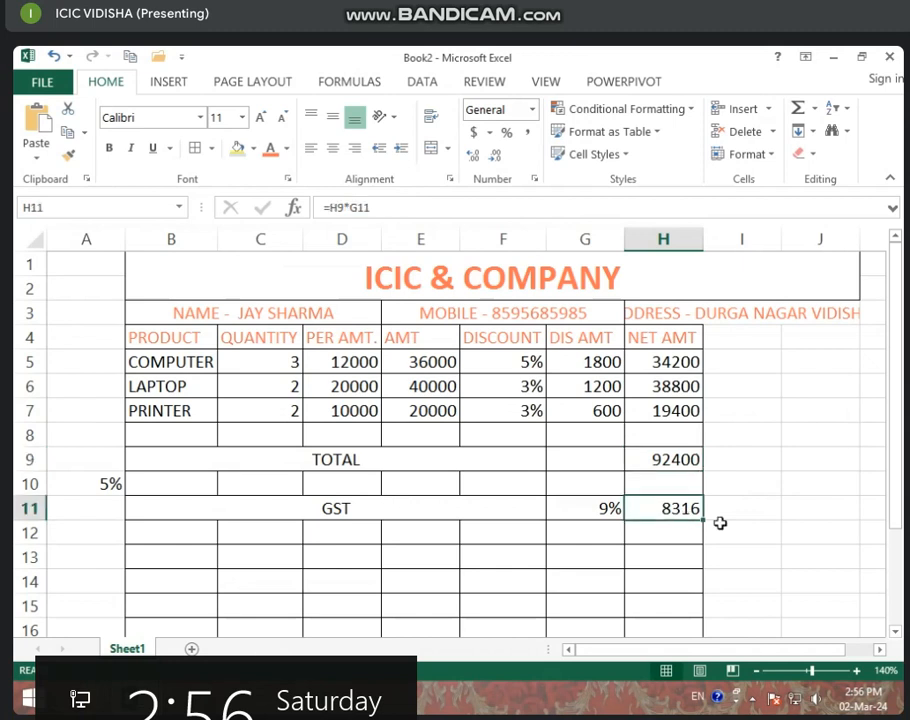
key(Down)
key(Down)
key(Left)
click(686, 511)
click(686, 460)
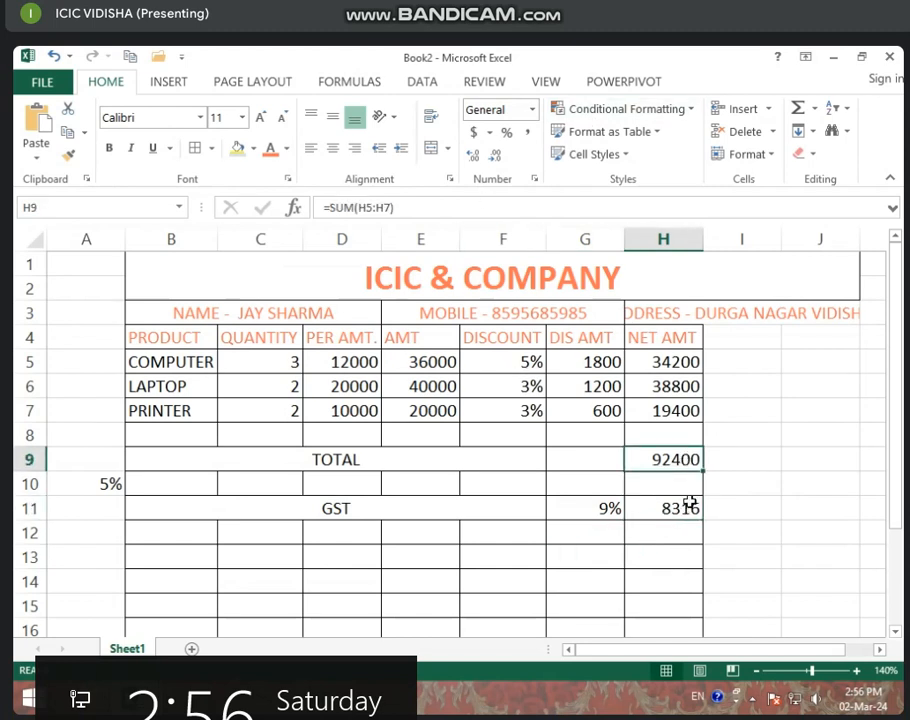
Merge and center cells B13:F13 below the GST row and enter the label GRAND TOTAL.
click(684, 552)
drag(194, 563, 527, 556)
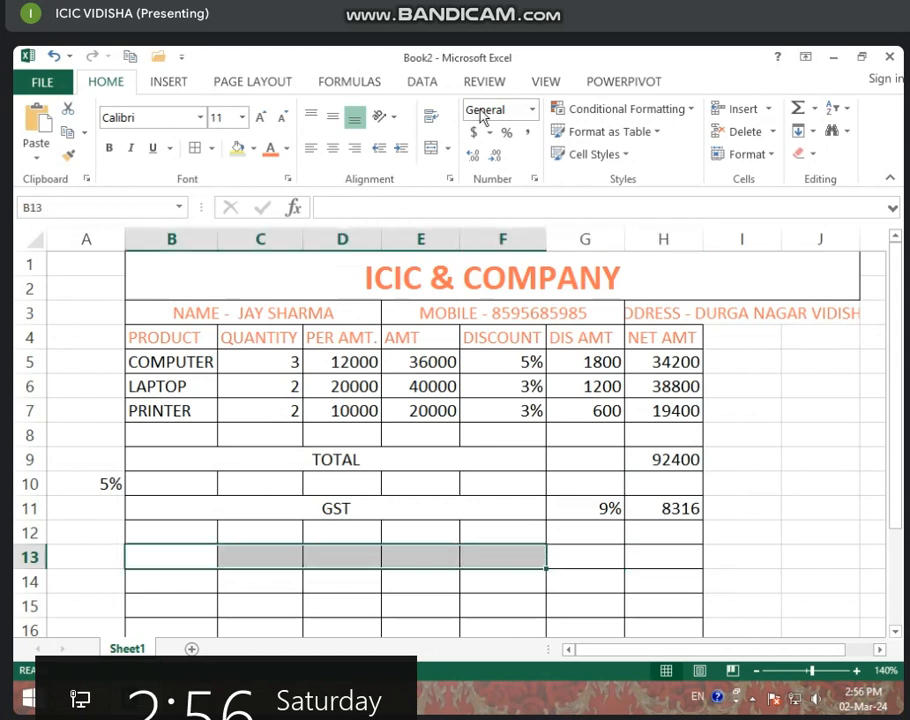
click(434, 147)
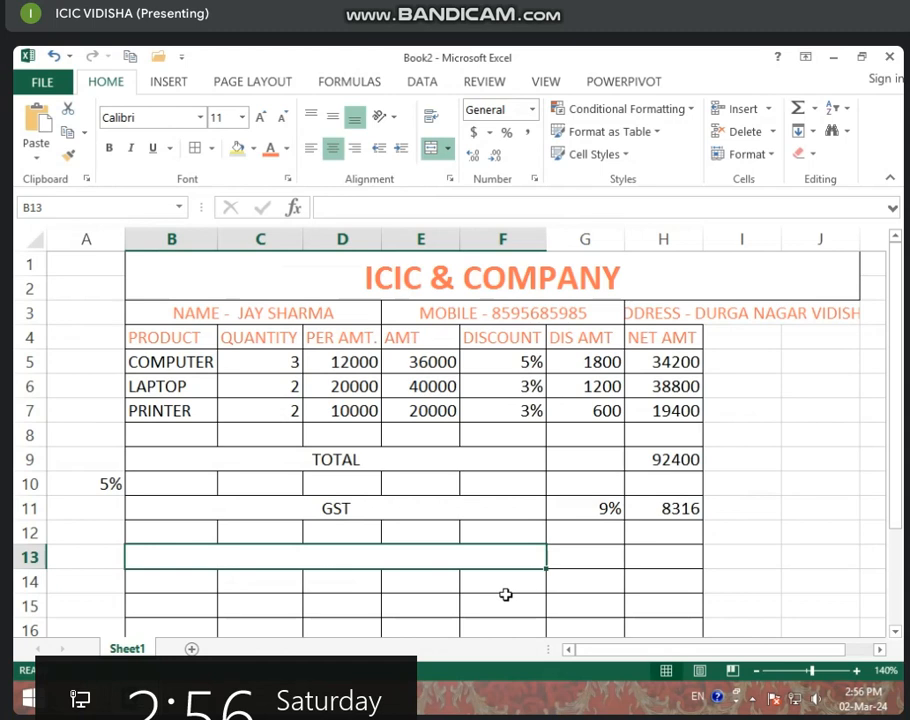
text(GRAMN)
key(BackSpace)
key(BackSpace)
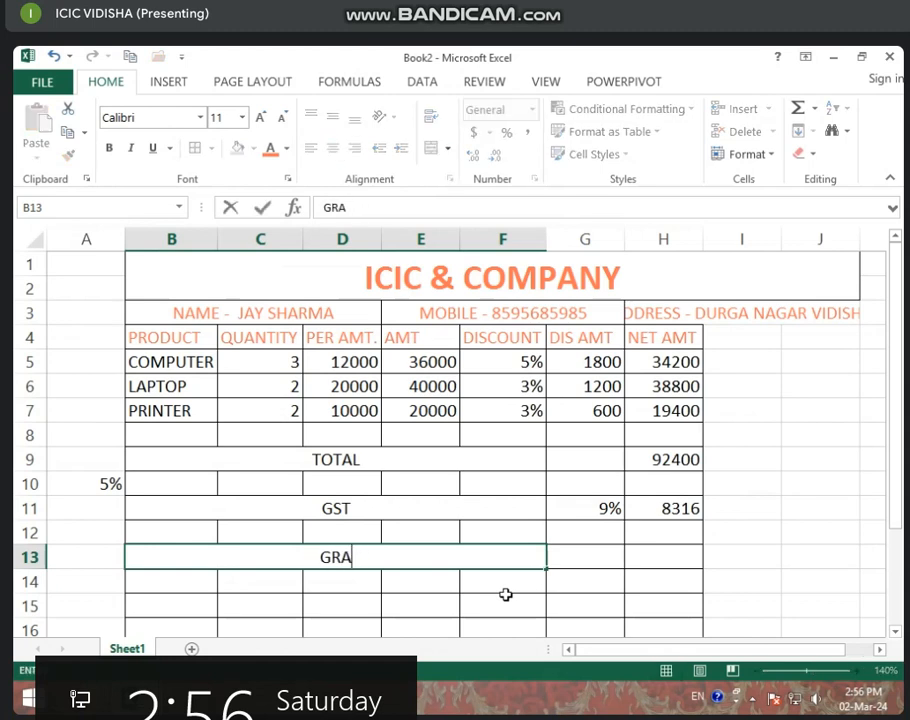
text(ND TOTAL)
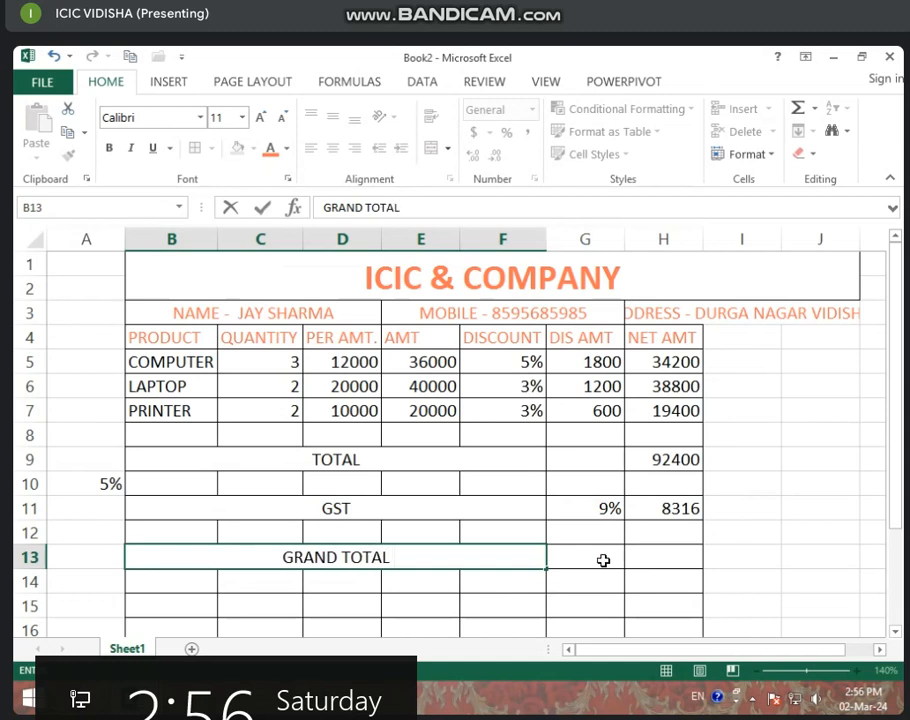
click(680, 552)
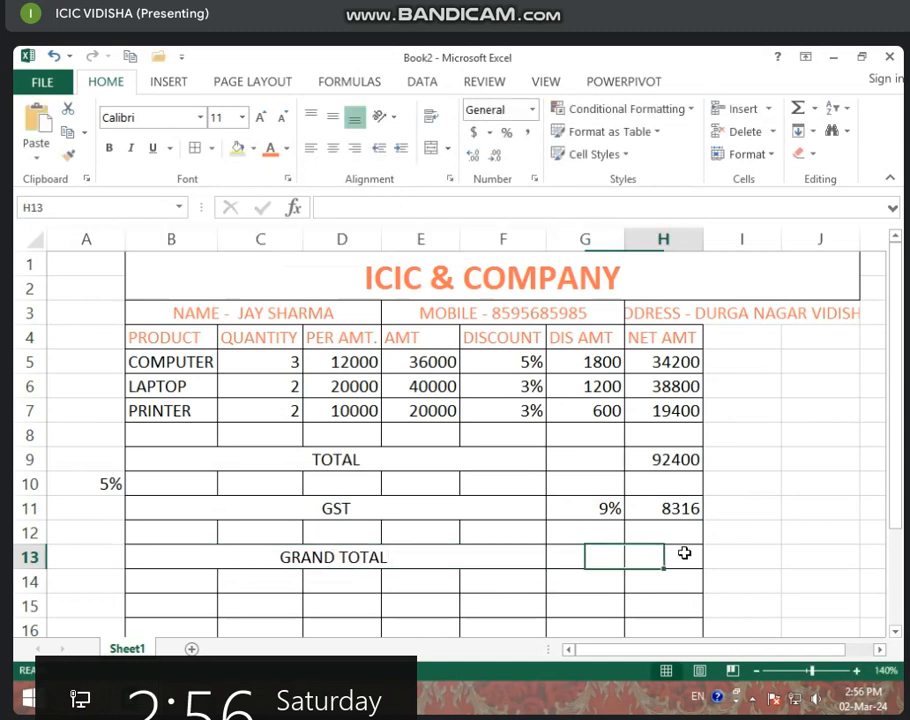
Review the TOTAL amount in H9, the GST rate in G11 and the GST amount in H11.
click(675, 460)
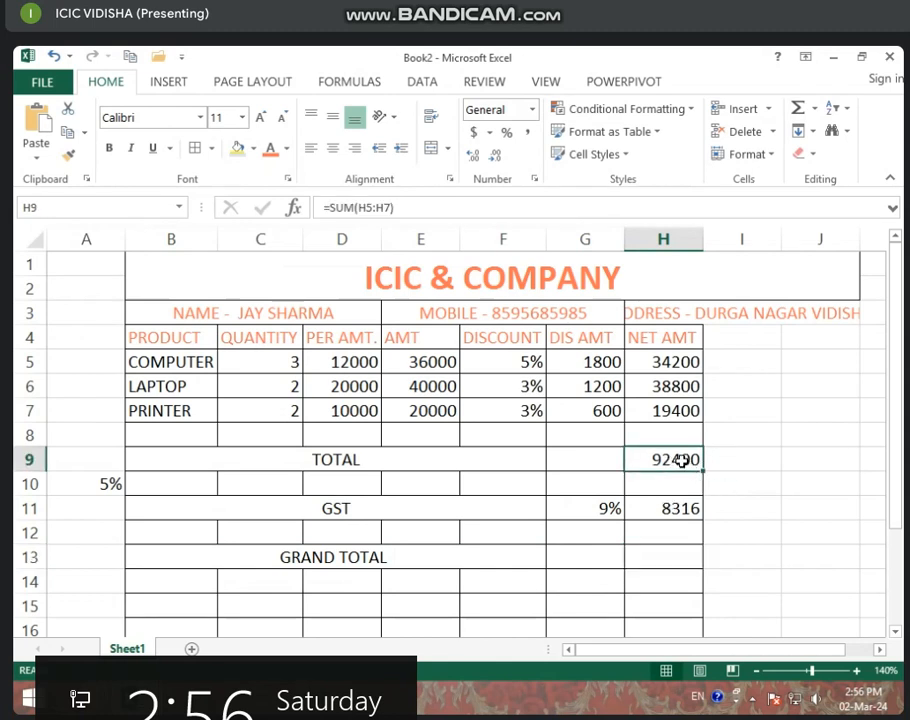
click(585, 512)
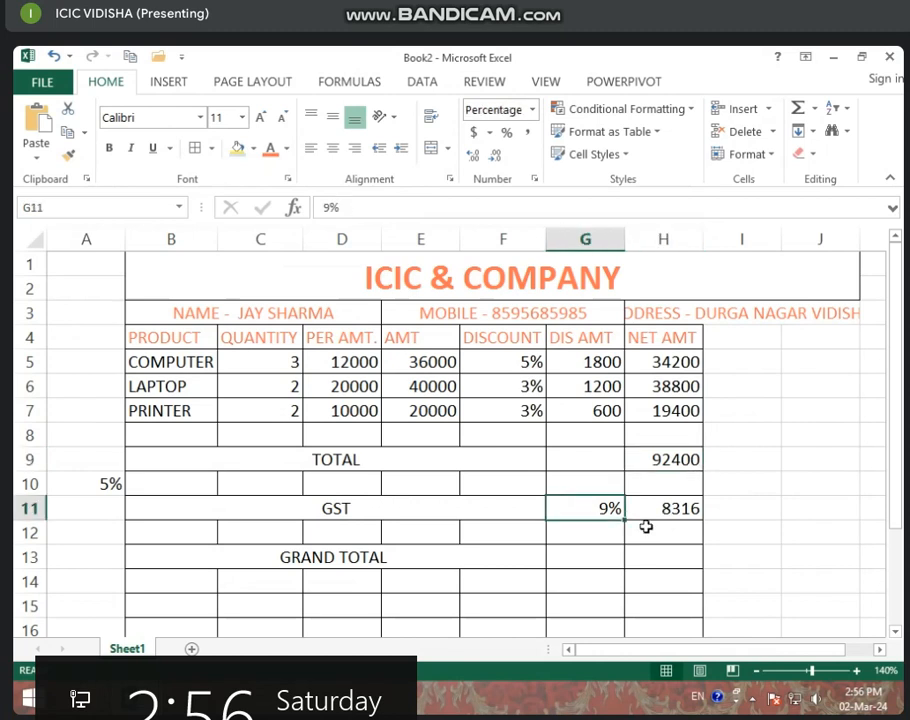
click(692, 511)
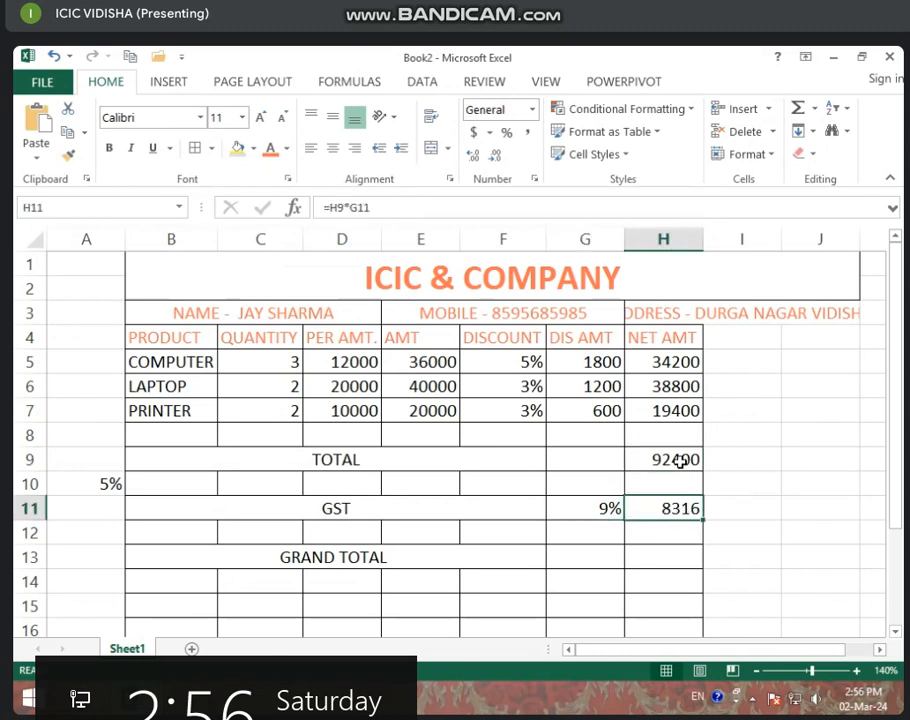
Try AutoSum over H9:H12 for the grand total in H13, and clear the result.
drag(680, 461, 694, 557)
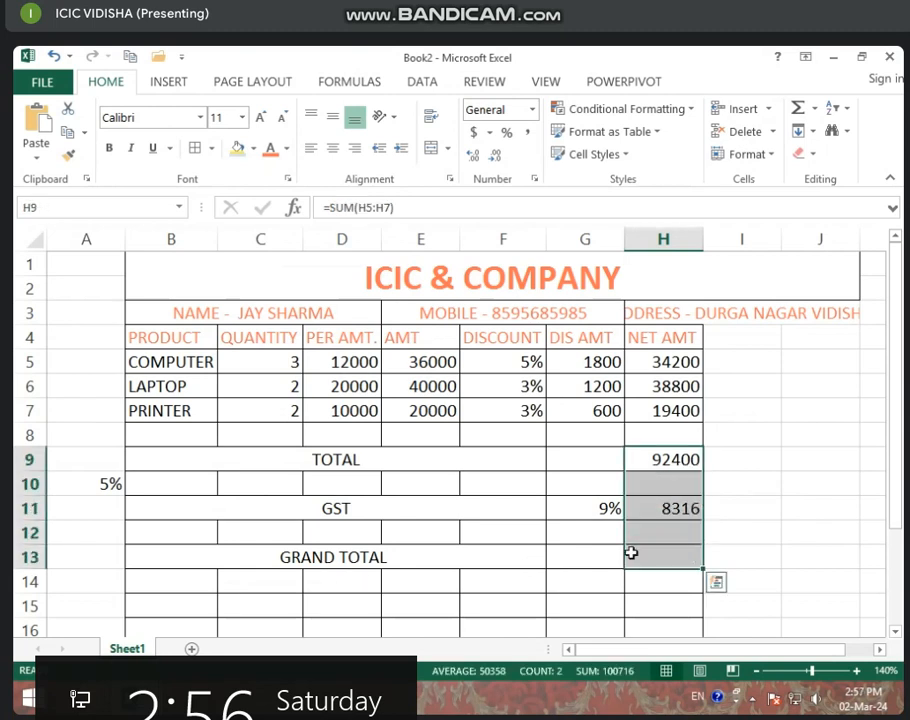
click(797, 110)
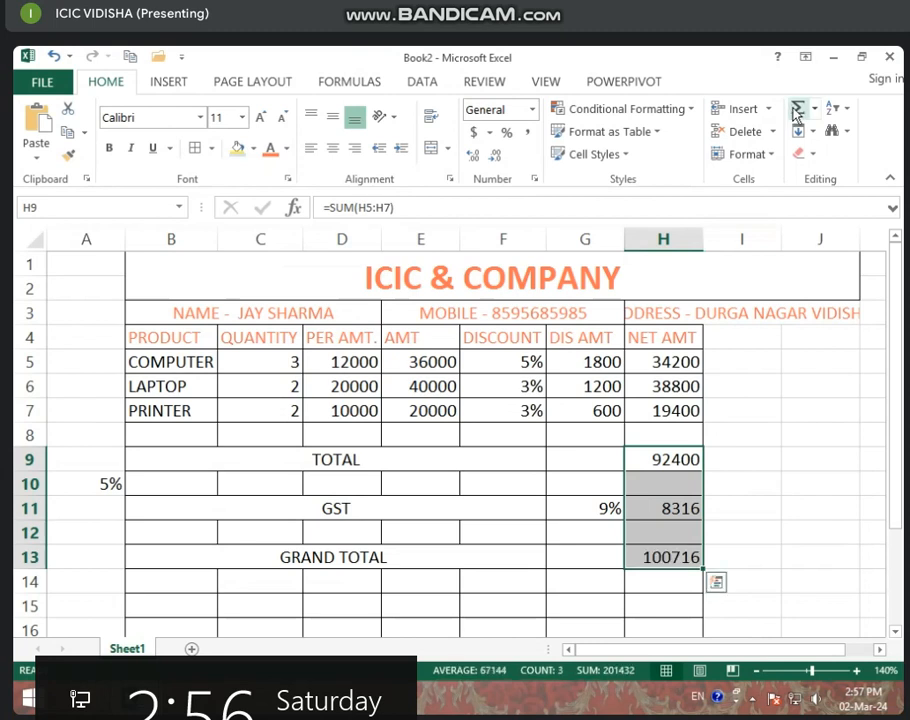
click(683, 588)
click(666, 561)
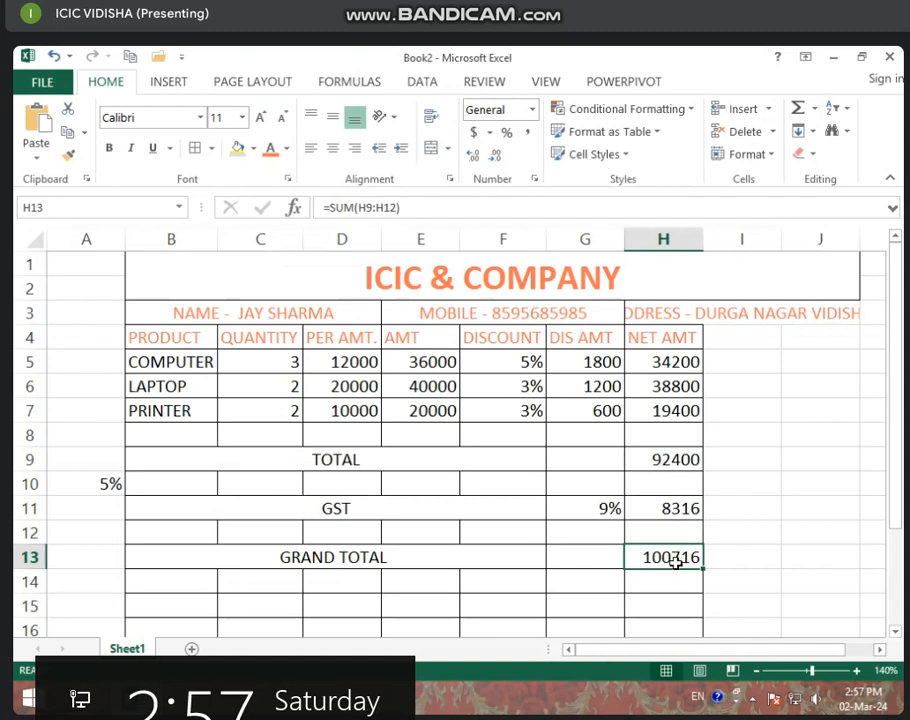
key(BackSpace)
click(642, 579)
Calculate the grand total in H13 with the formula =H9+H11.
click(668, 564)
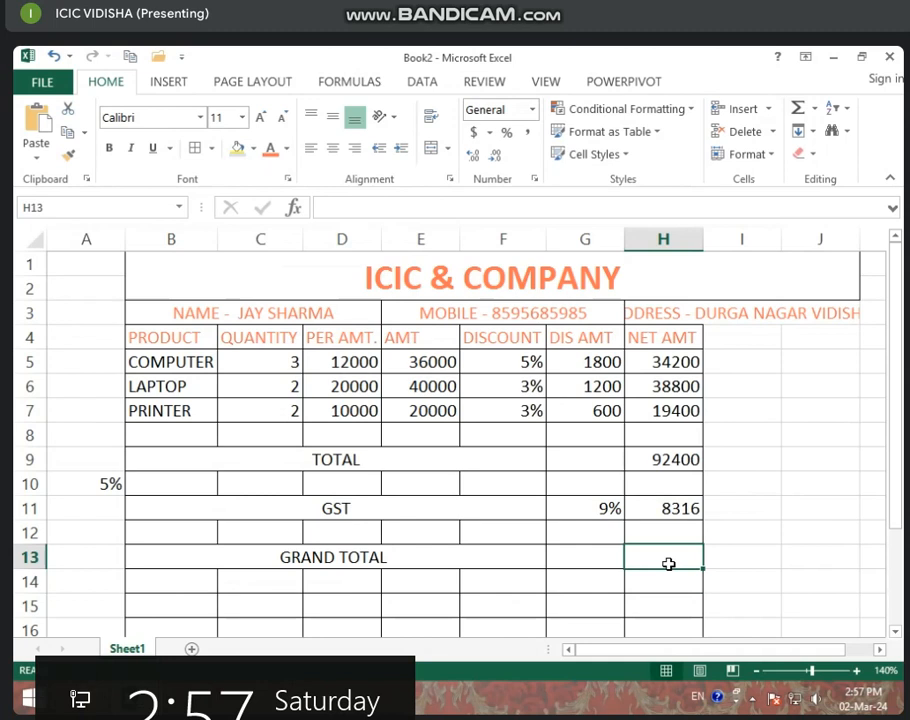
text(=)
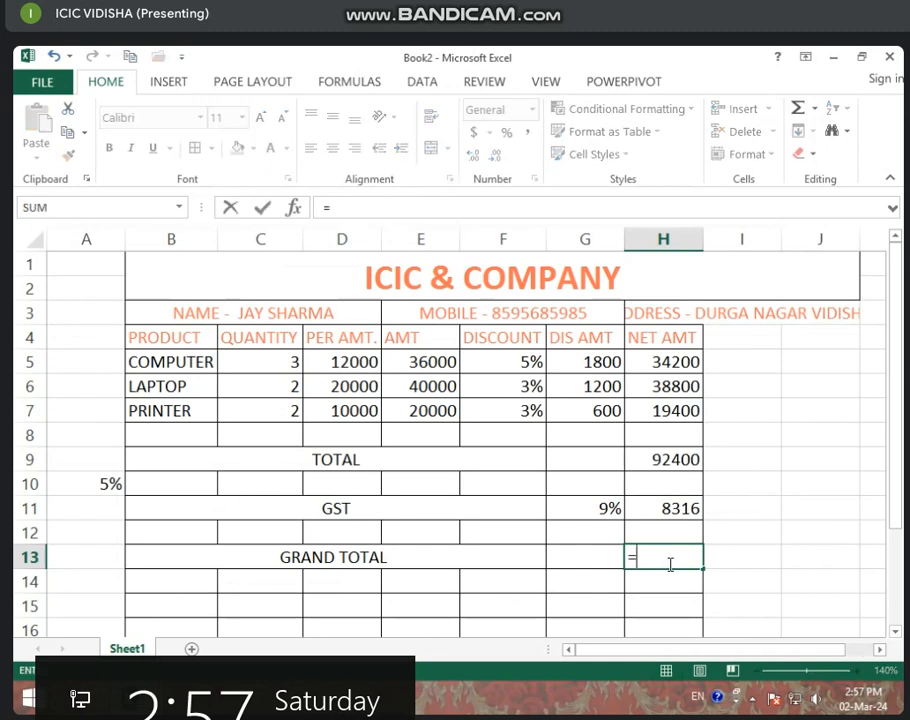
click(669, 461)
text(+)
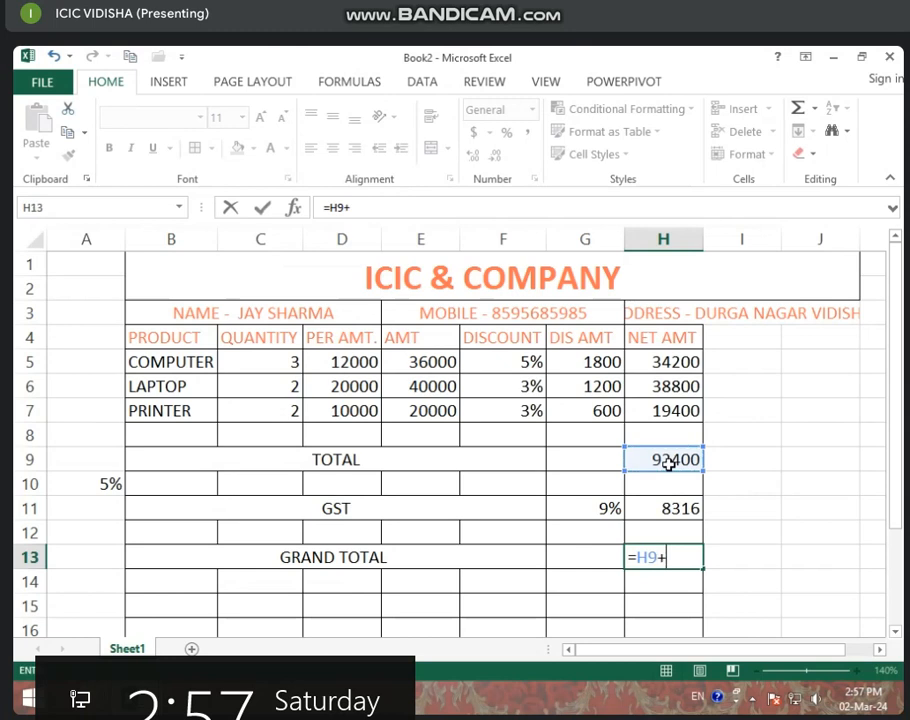
click(671, 509)
key(Return)
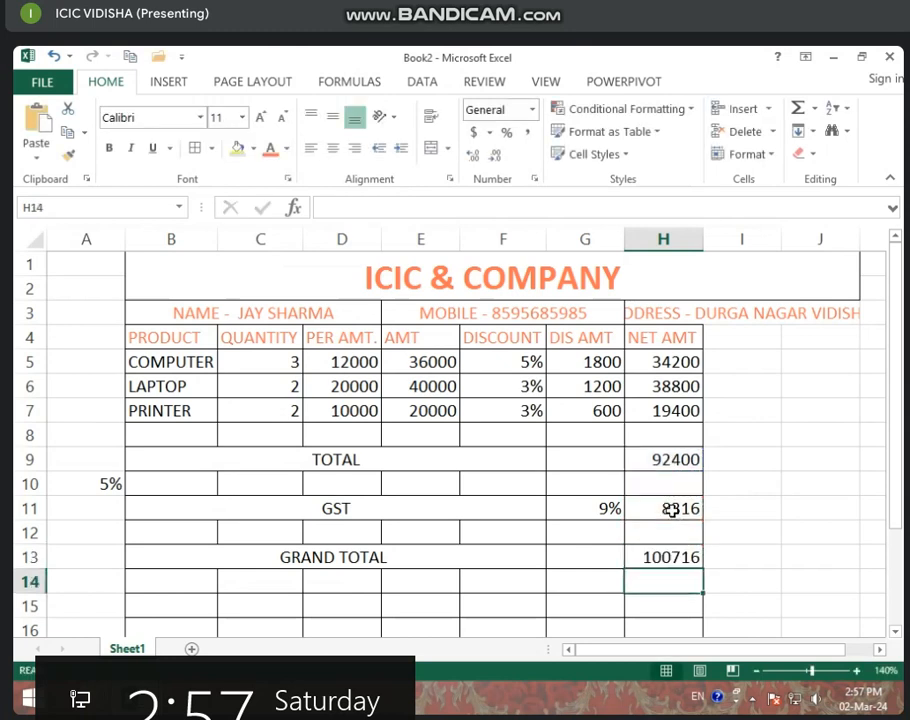
click(684, 559)
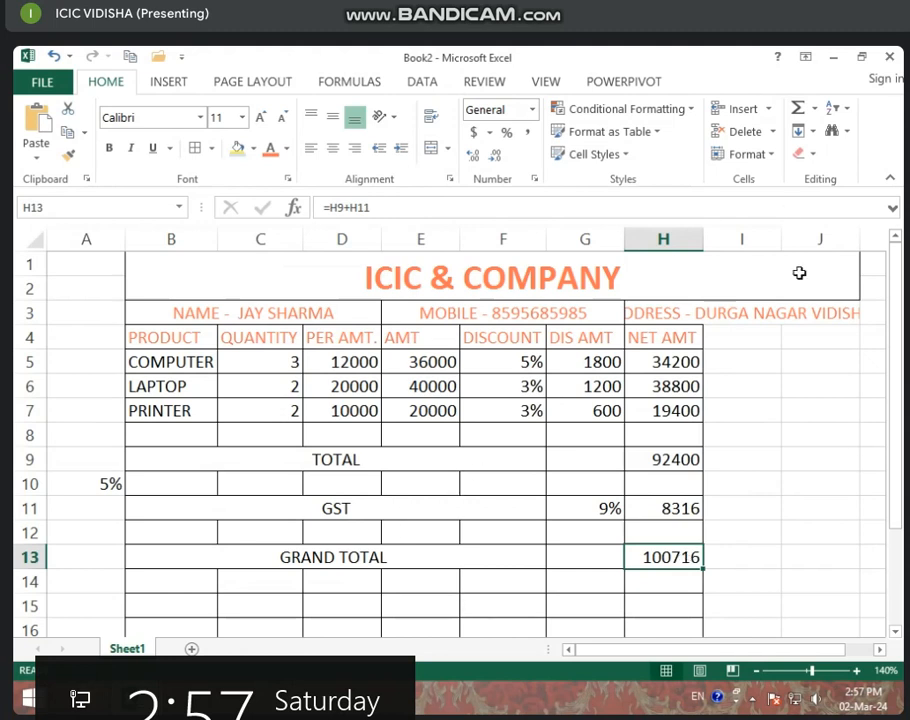
Unmerge the ICIC & COMPANY title and merge and center it across B1:H2 to match the table width.
click(766, 238)
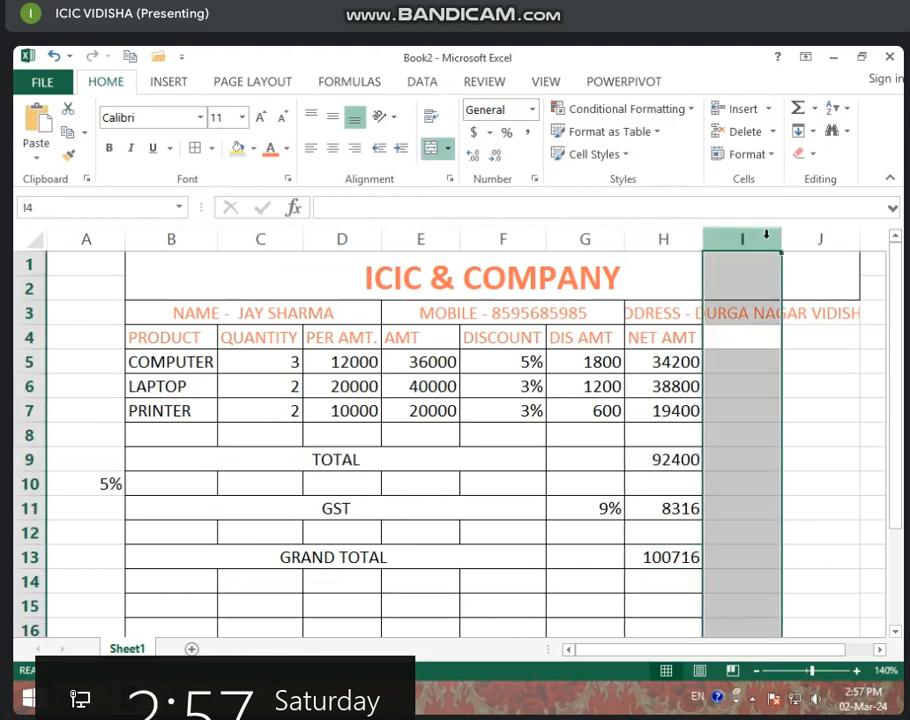
click(241, 305)
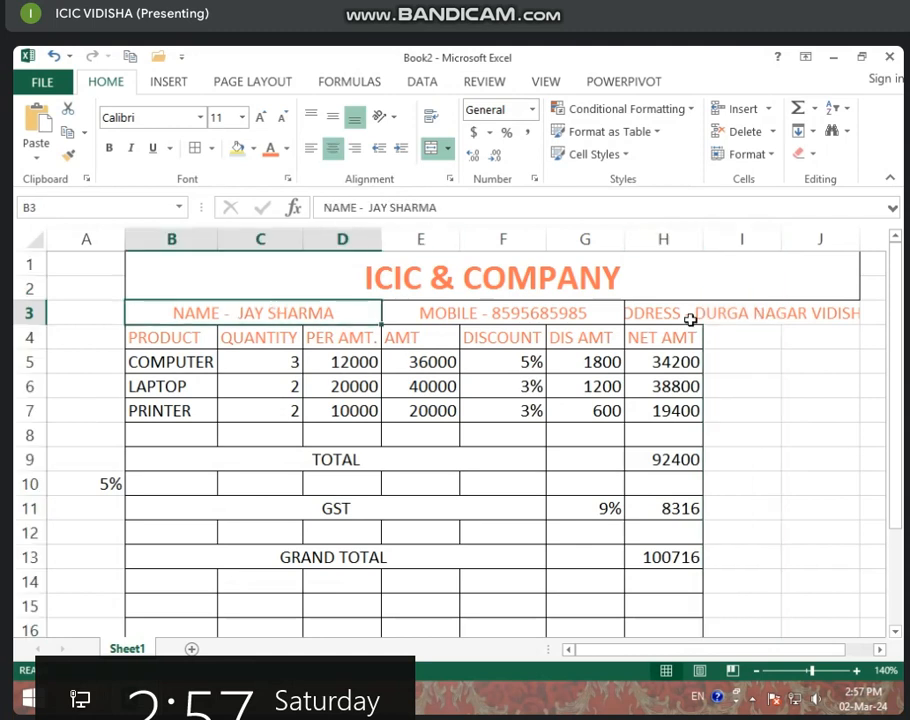
click(691, 282)
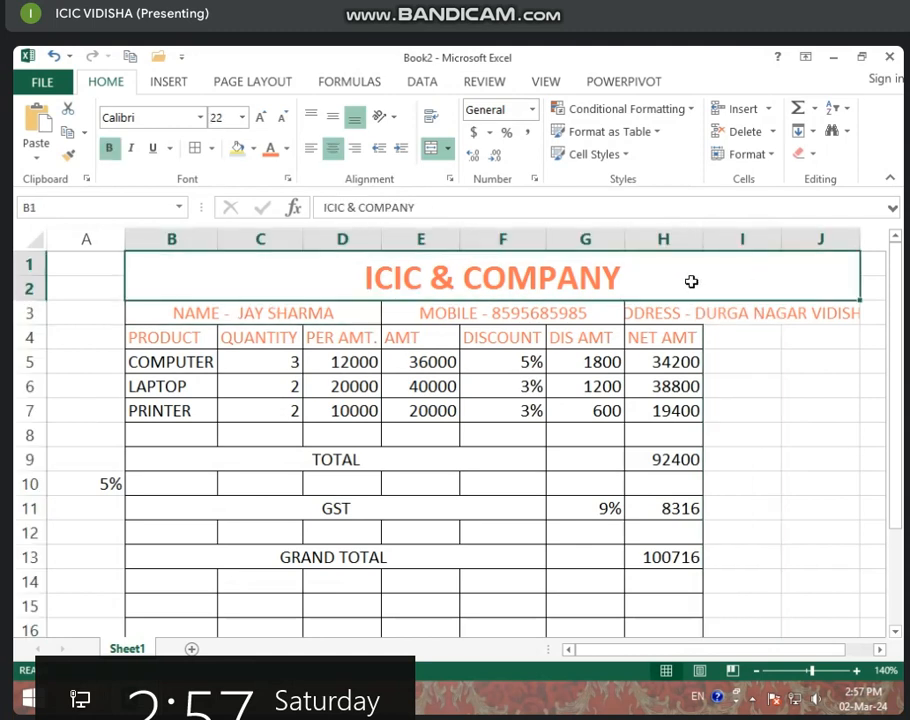
click(431, 148)
click(431, 148)
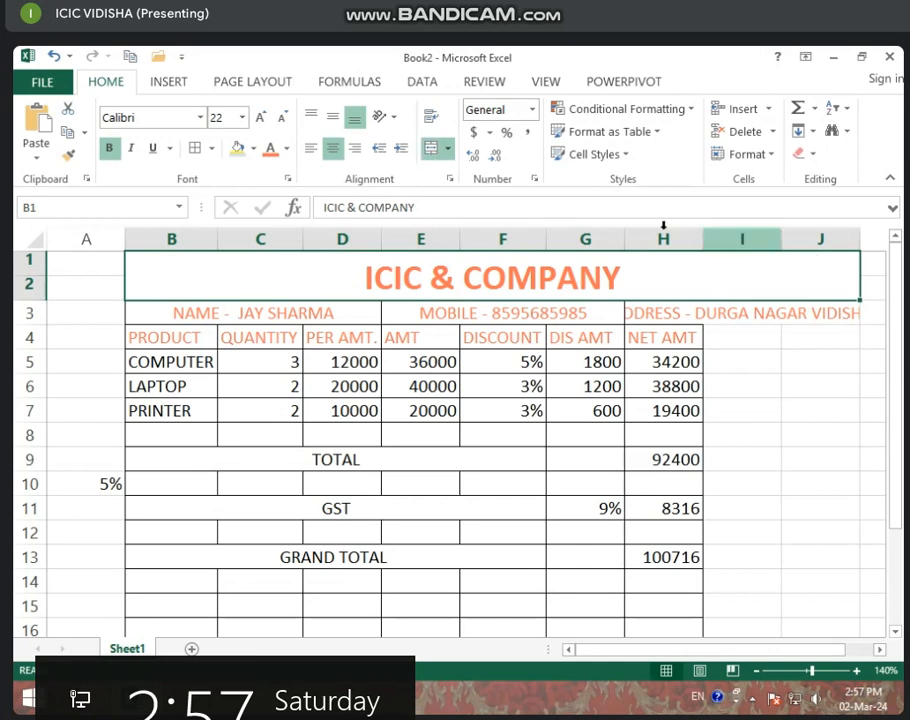
click(431, 148)
click(548, 281)
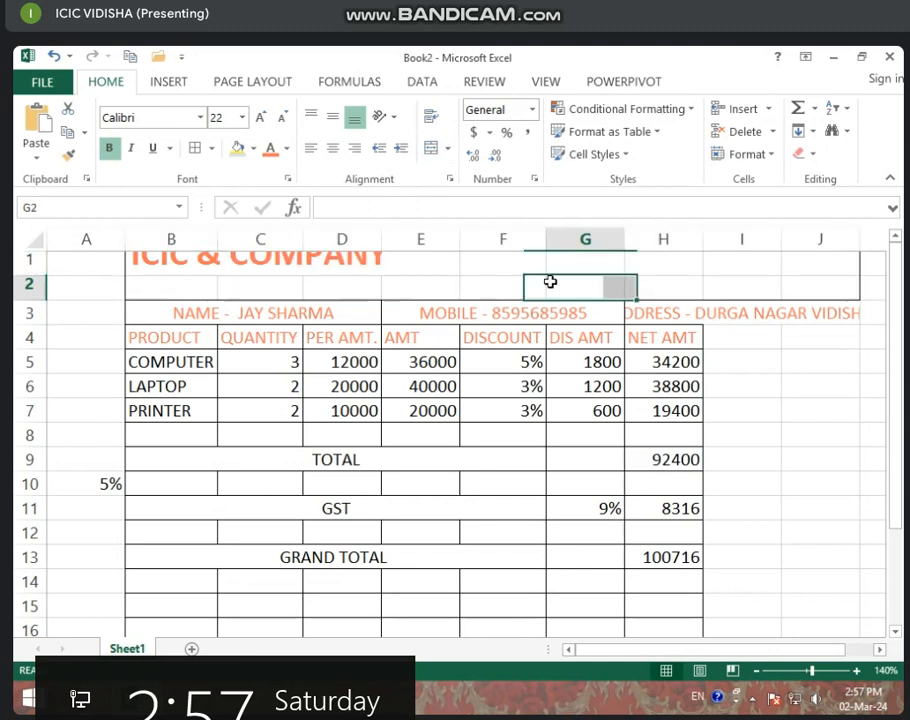
drag(197, 268, 672, 281)
click(431, 148)
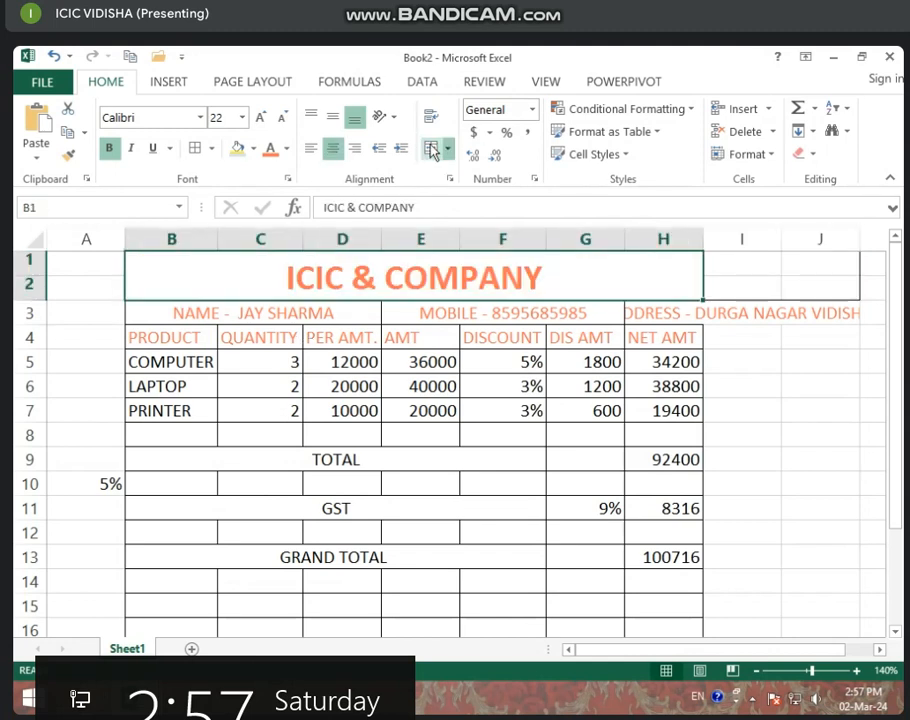
Unmerge the customer name, mobile and address cells in row 3.
click(634, 343)
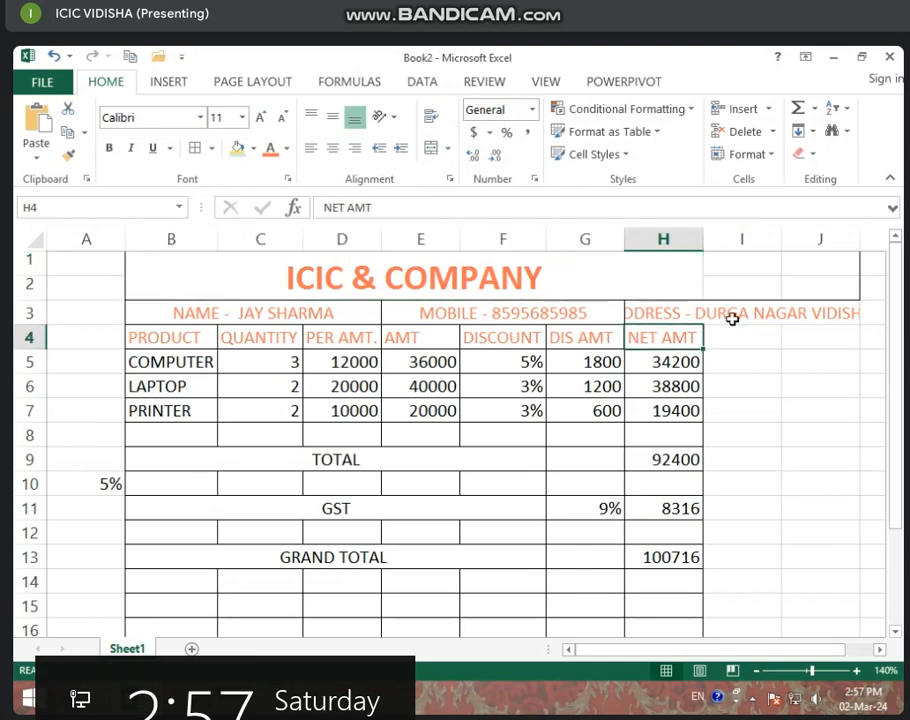
click(733, 317)
drag(203, 314, 729, 302)
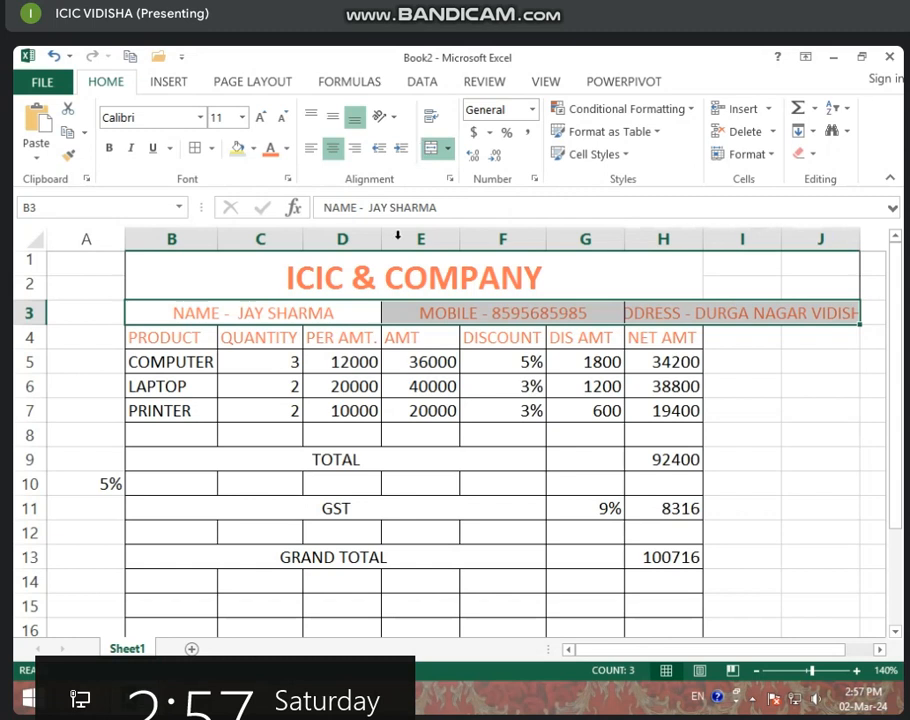
click(432, 148)
click(252, 328)
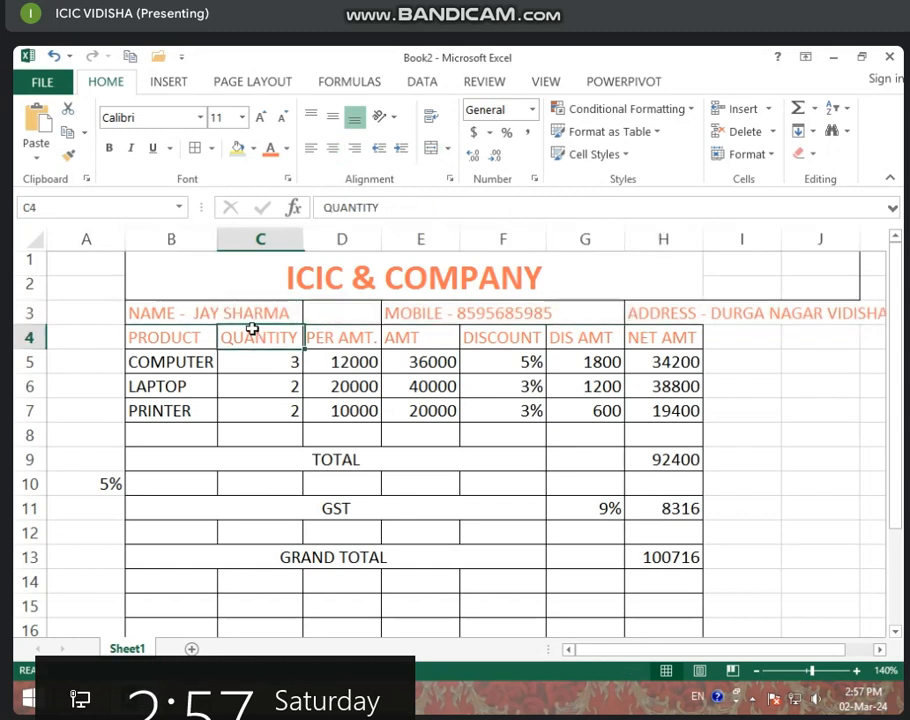
Merge and center the customer name across B3:C3 and the mobile entry across D3:E3.
drag(162, 311, 289, 308)
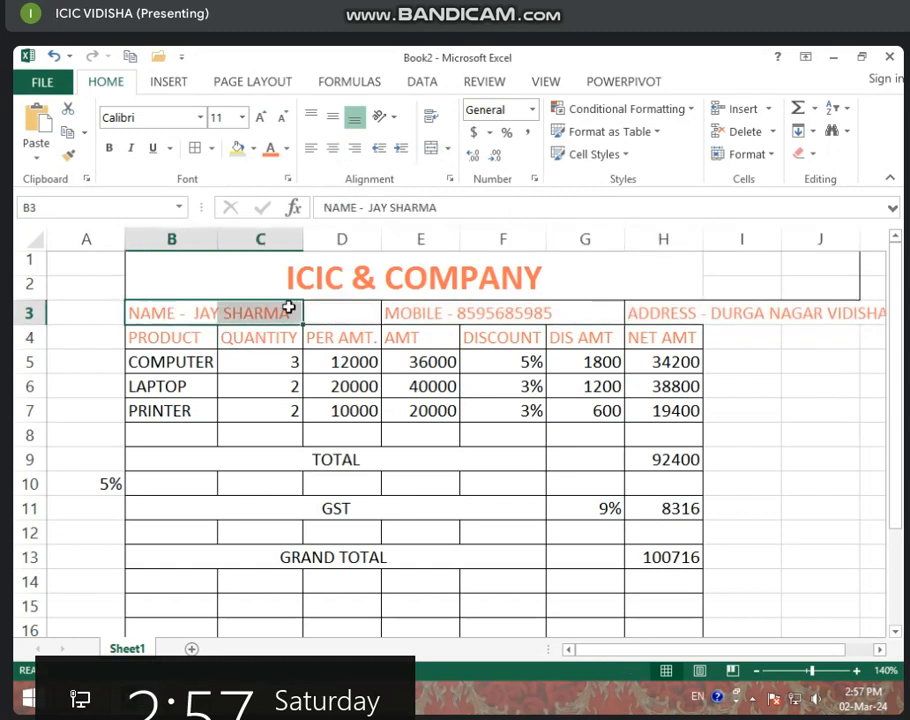
click(432, 148)
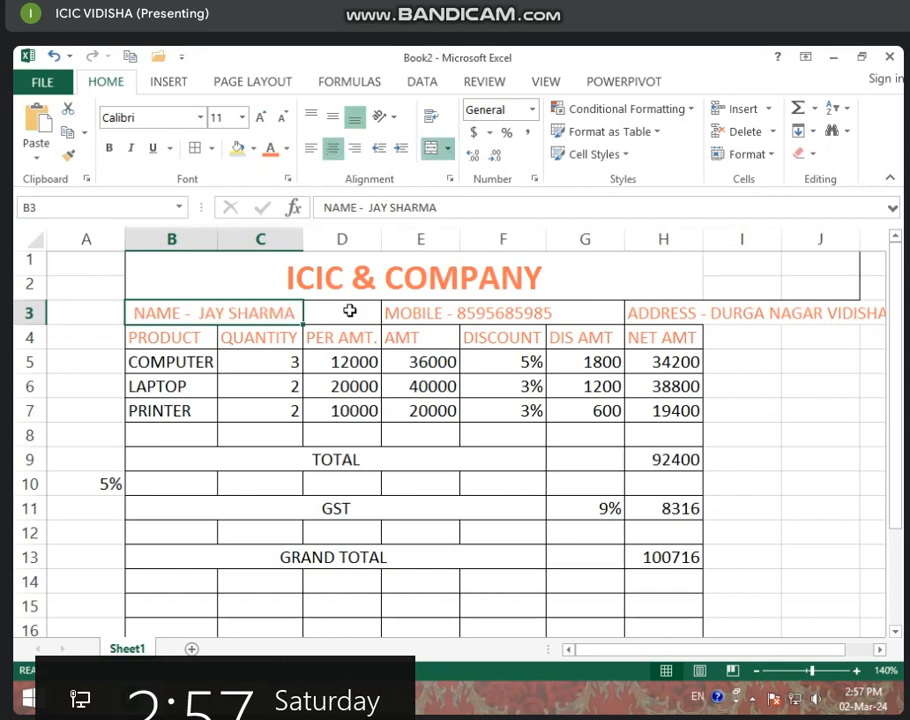
drag(349, 311, 410, 311)
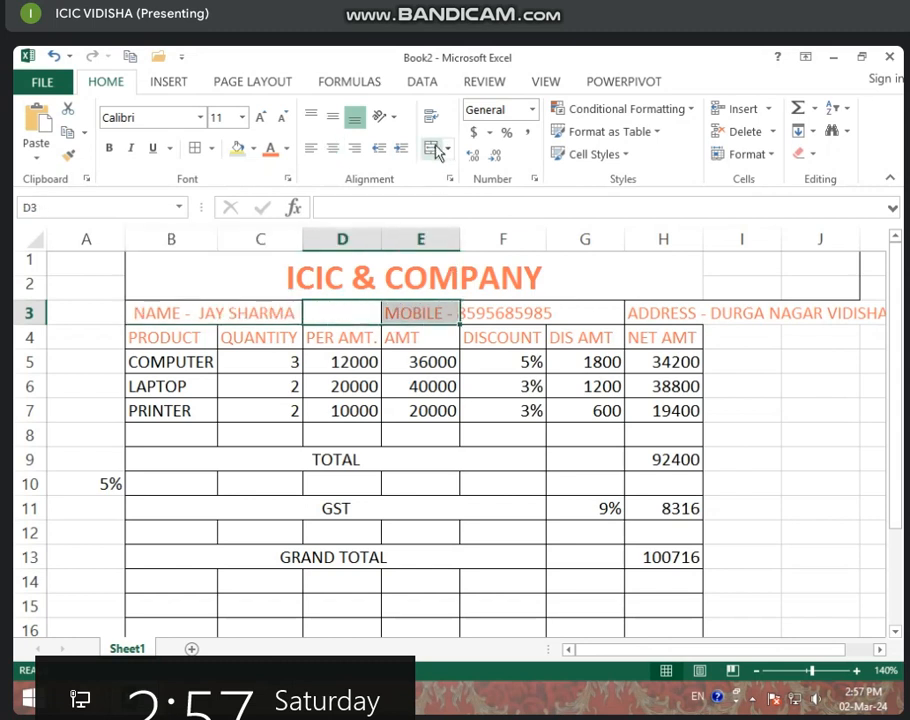
click(437, 150)
Merge and center the address entry across F3:H3.
drag(485, 311, 611, 309)
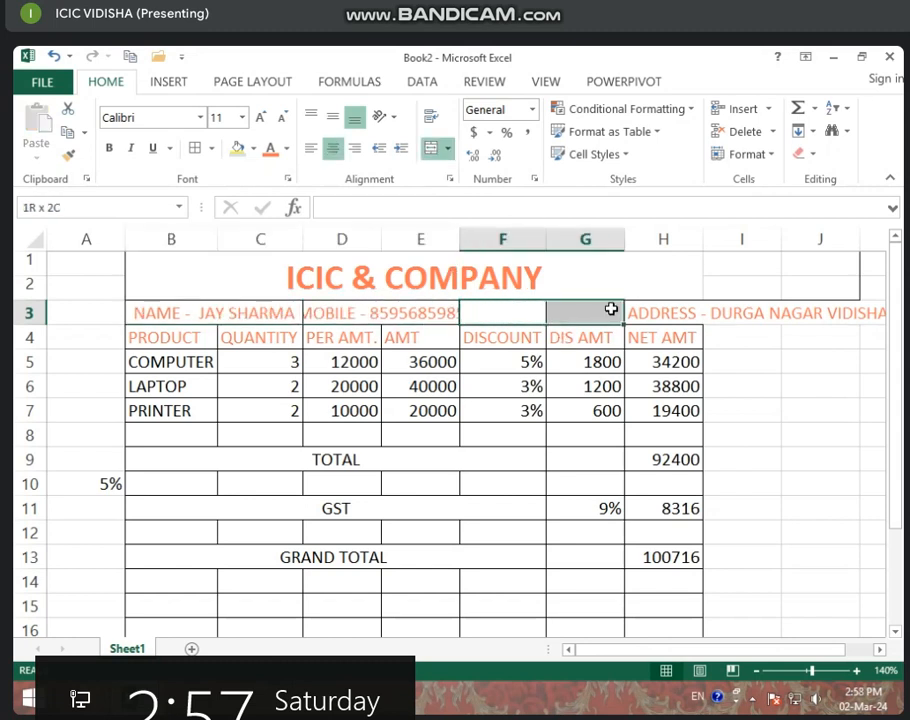
click(646, 309)
drag(510, 311, 644, 310)
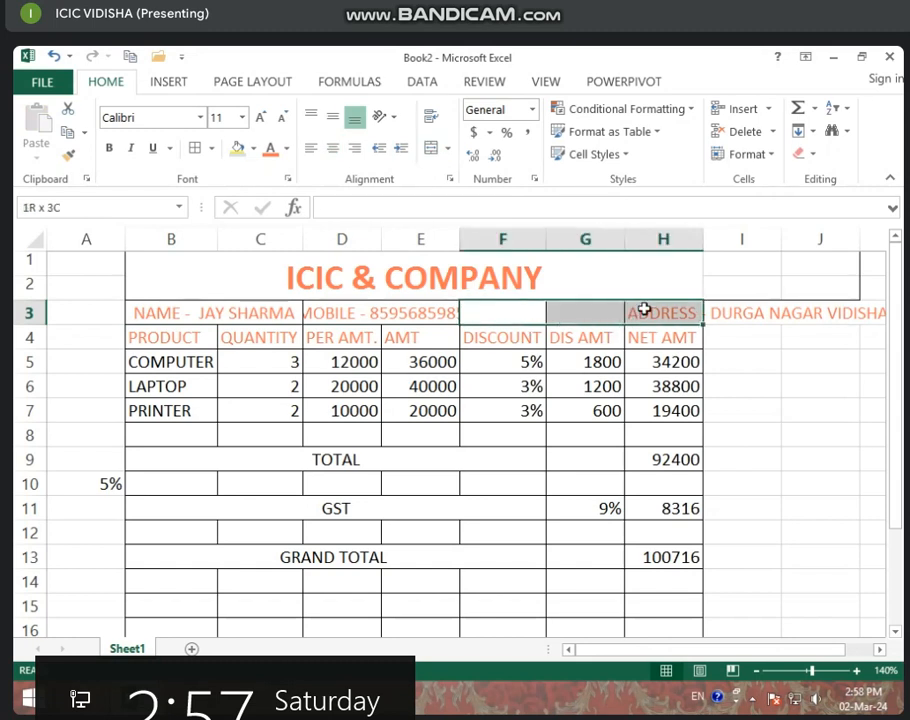
click(435, 150)
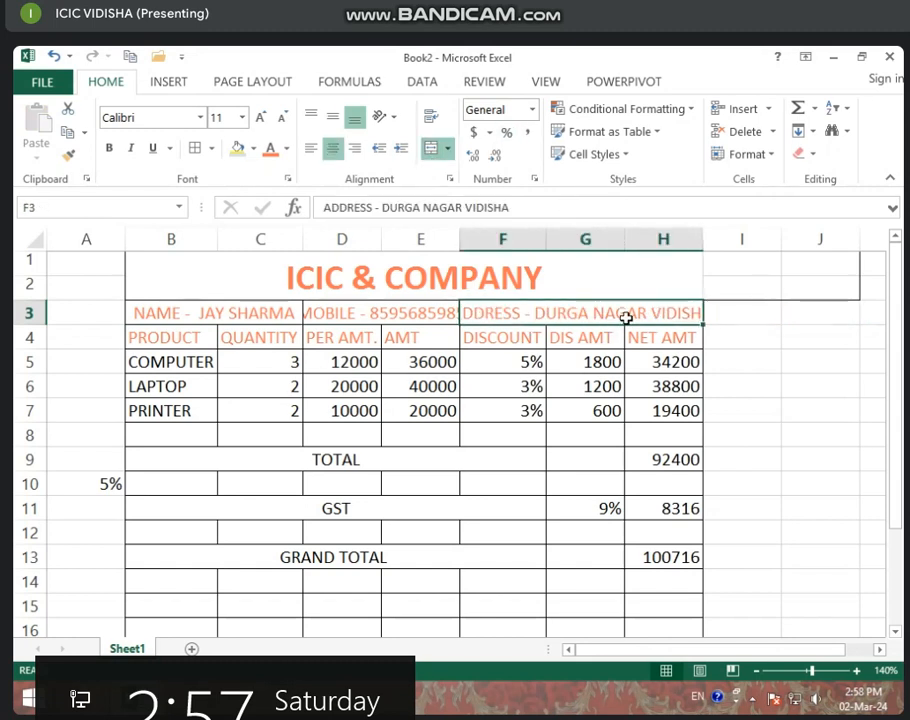
click(610, 405)
Apply a border to the merged ICIC & COMPANY title cell B1:H2.
click(766, 284)
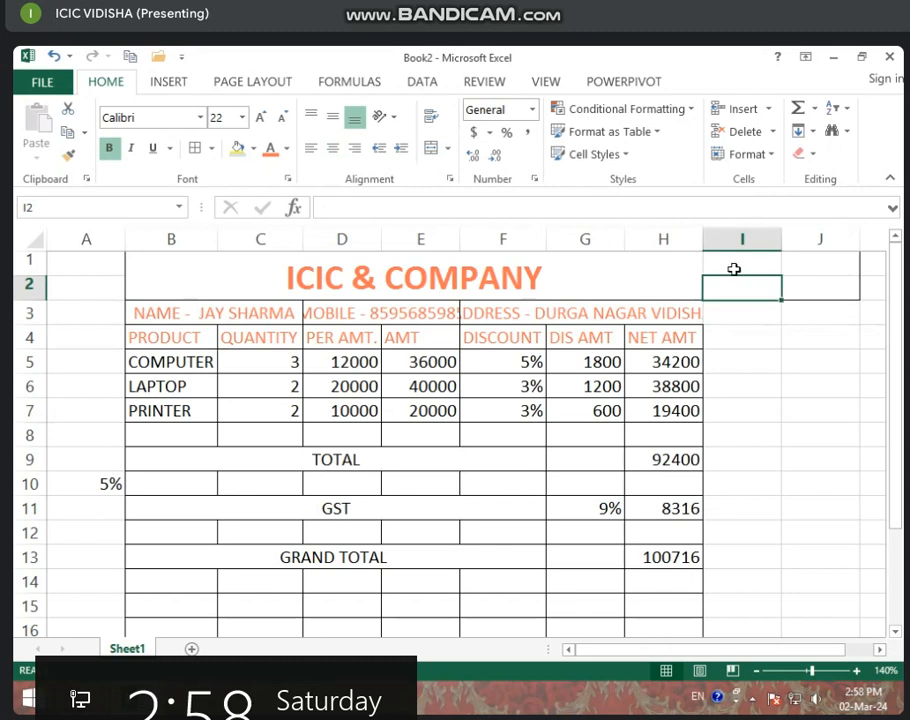
click(644, 264)
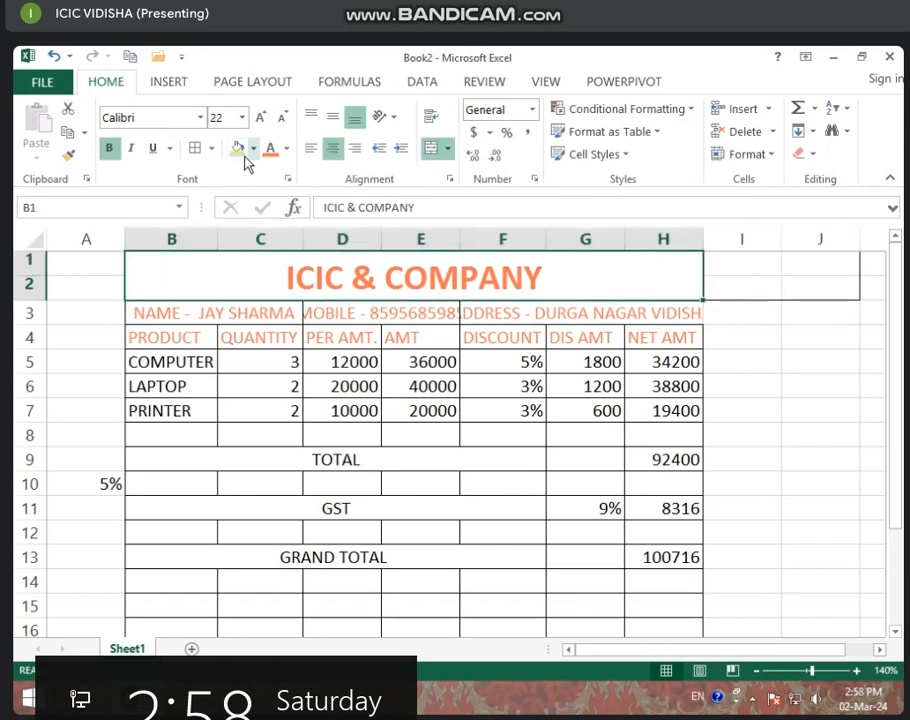
click(321, 379)
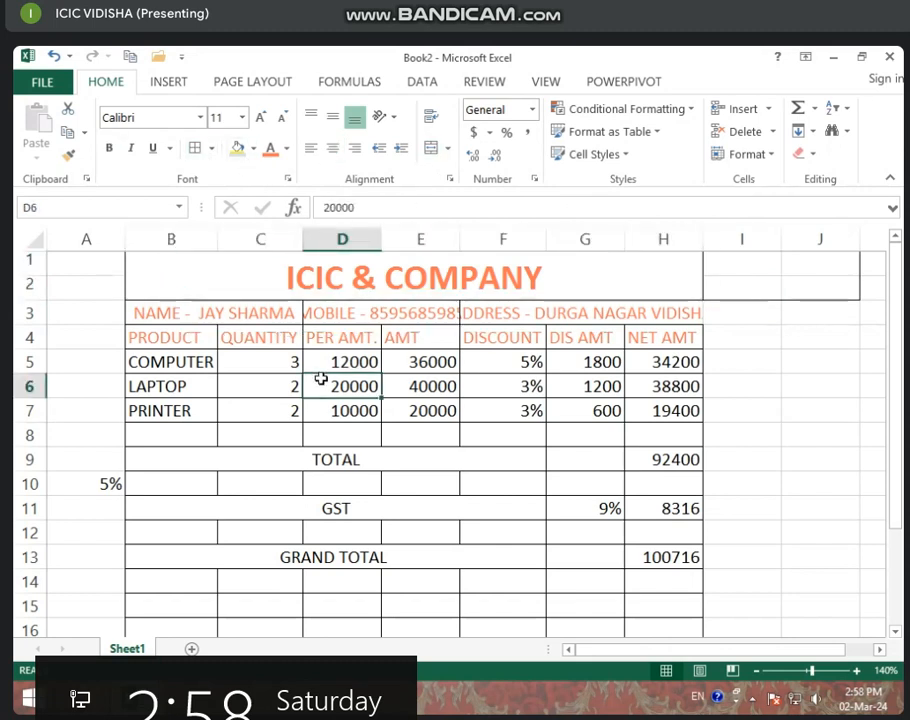
click(615, 313)
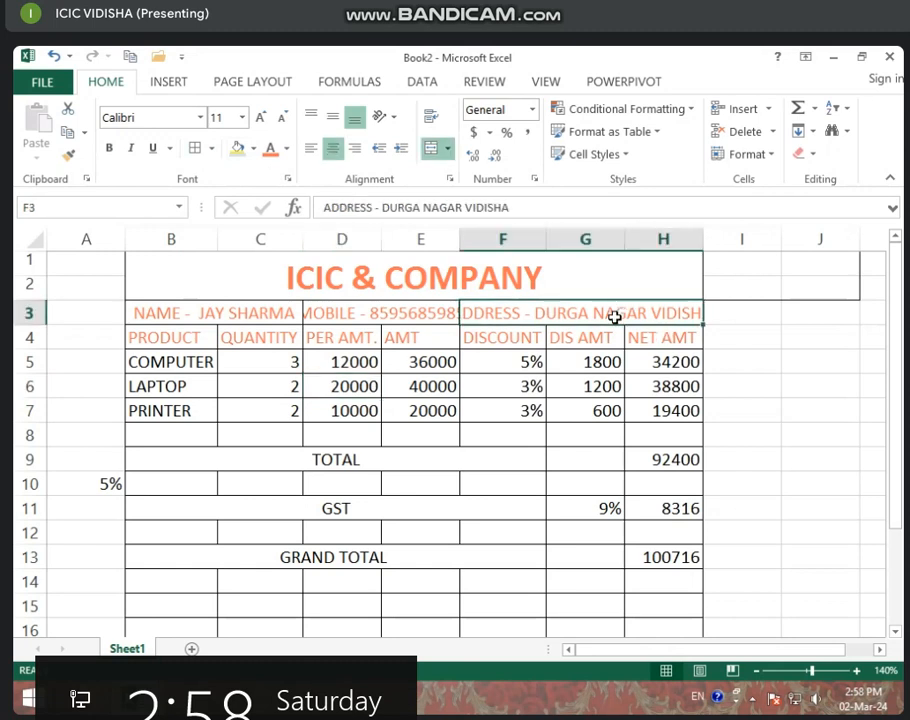